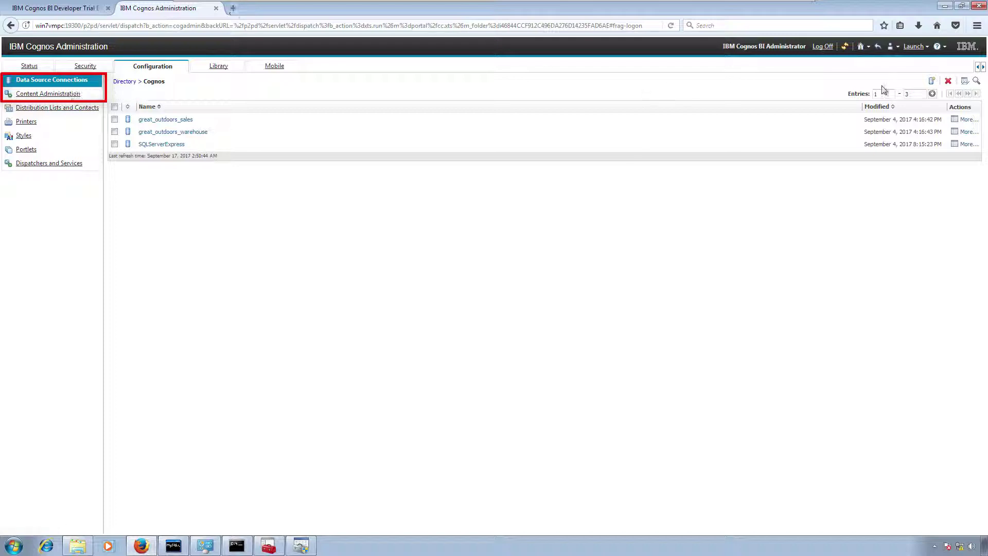
Begin a new data source and name it MySQL.
click(934, 82)
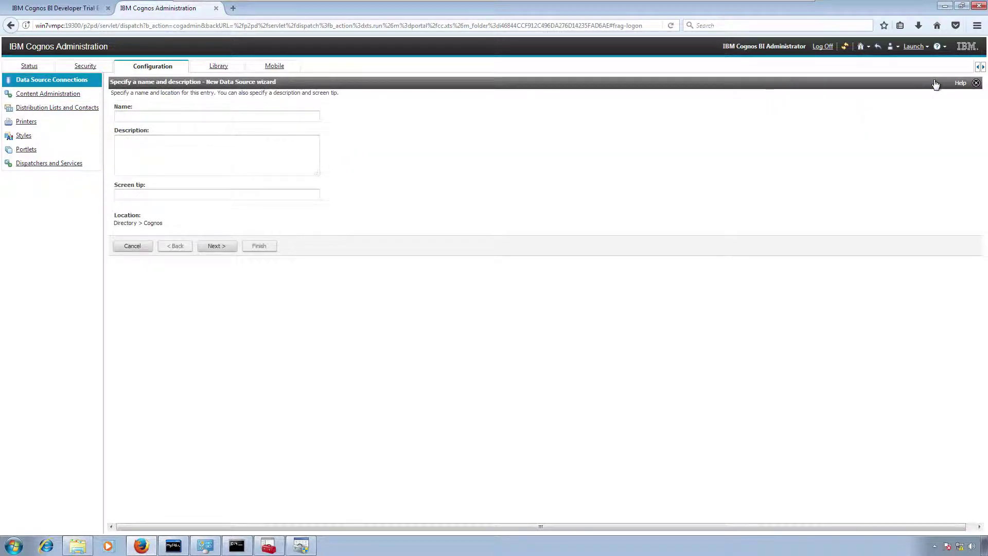
text(MySQL)
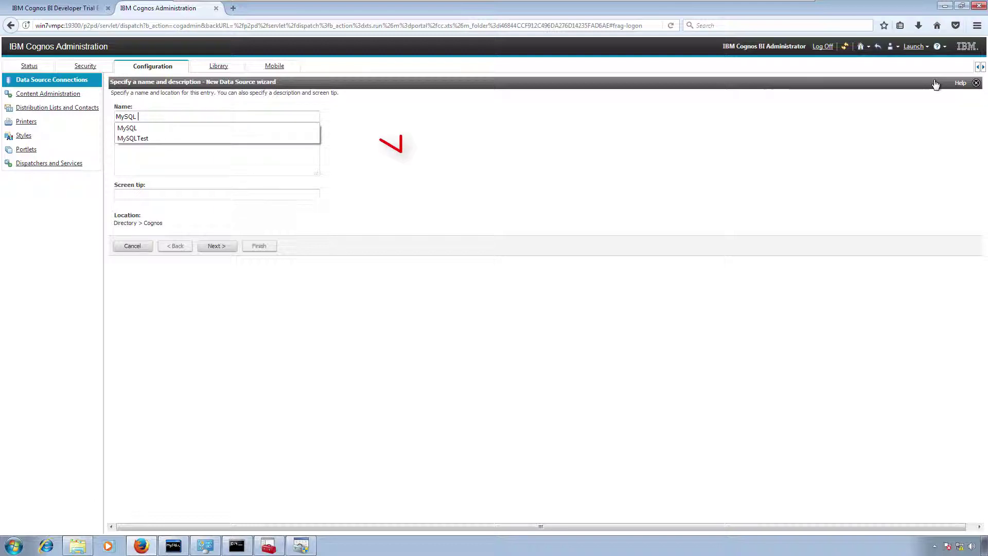
key(BackSpace)
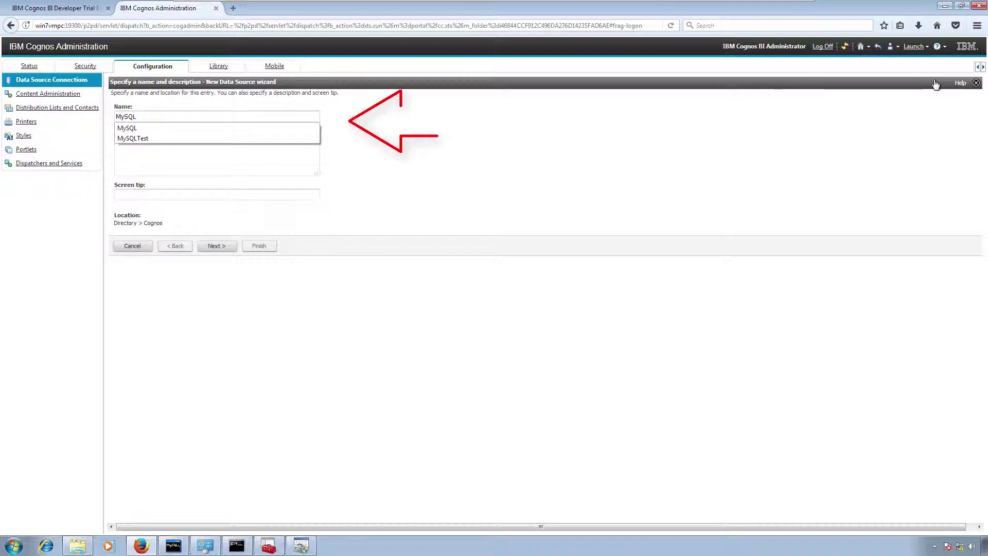
click(895, 252)
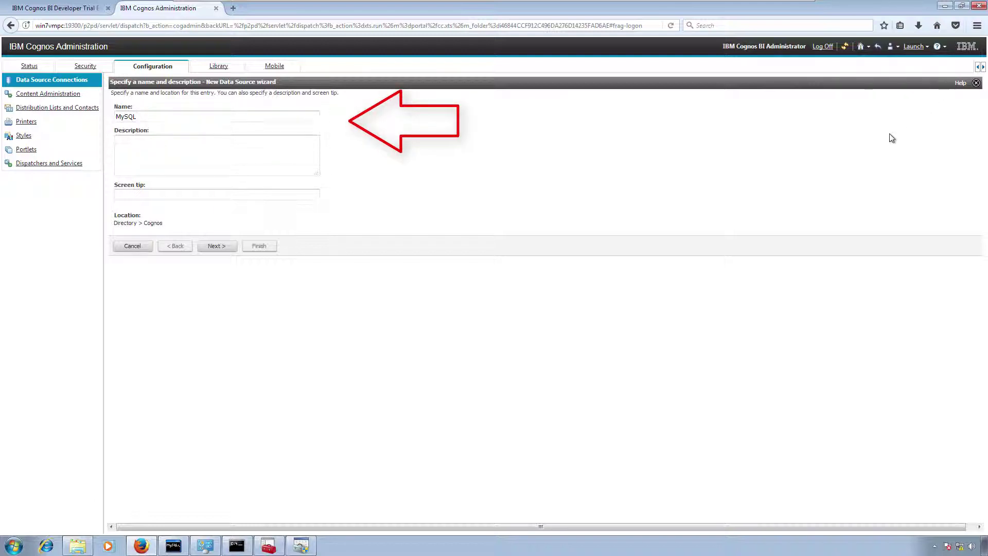
Continue to the connection settings and pick ODBC as the type.
click(222, 247)
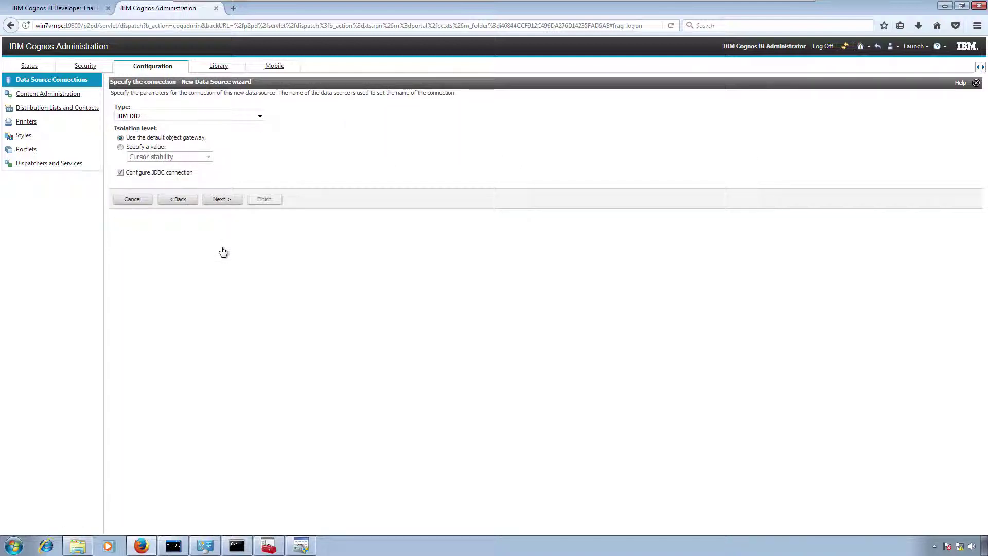
click(210, 116)
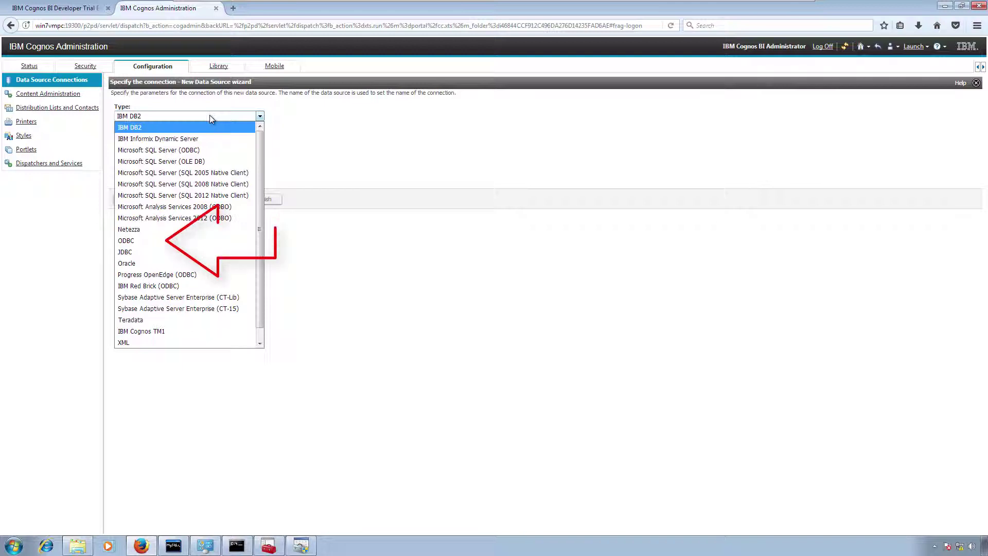
click(135, 241)
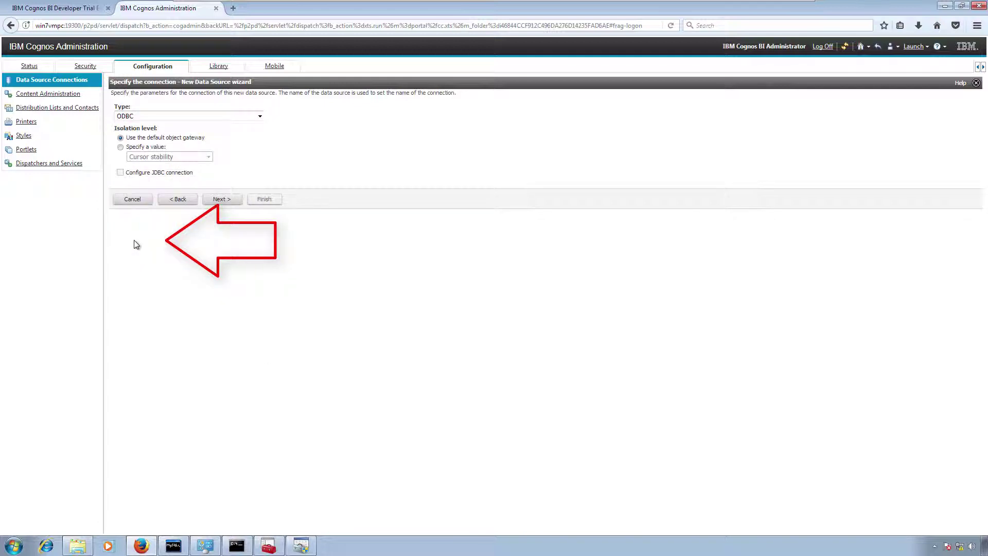
Advance the wizard to the ODBC connection string page, then bring up the Windows Run box.
click(222, 200)
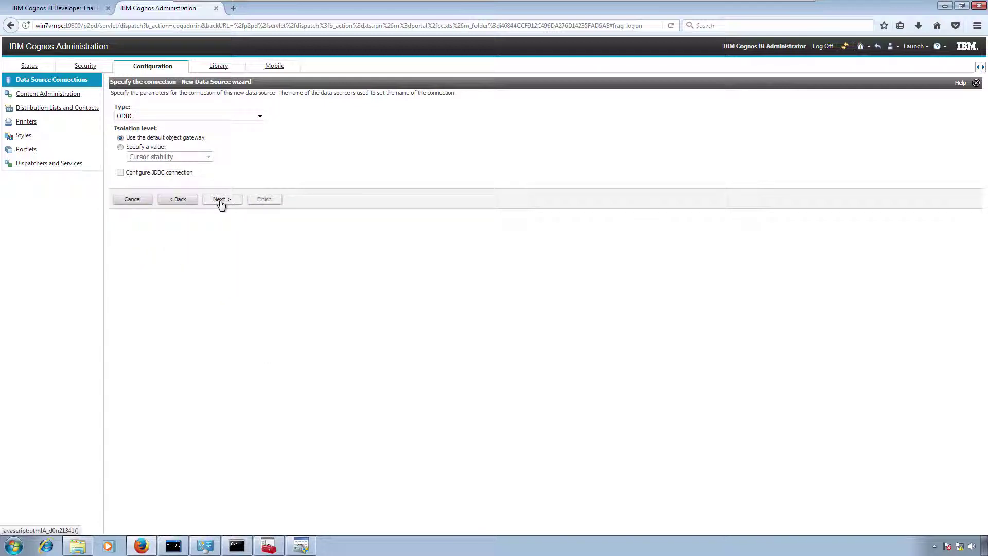
click(175, 116)
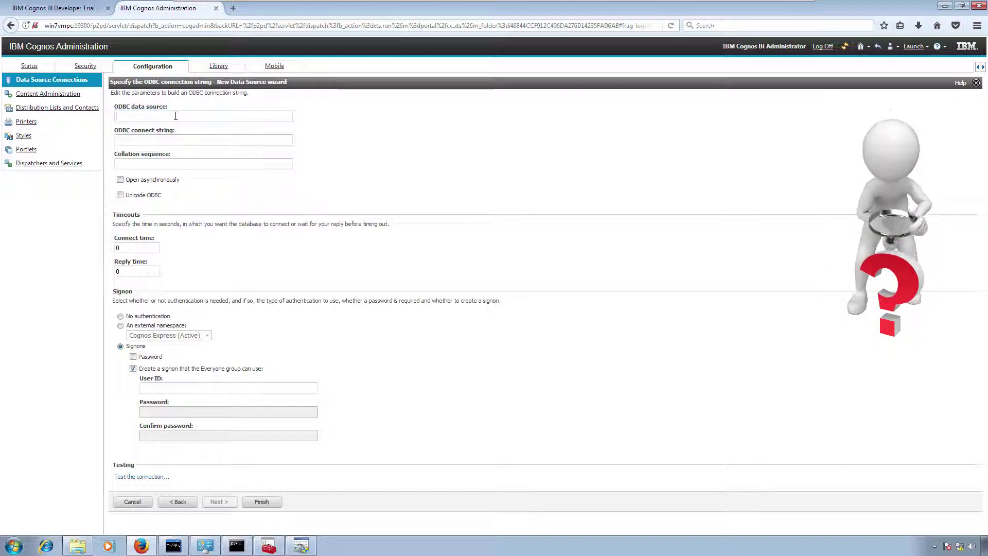
key(super)
click(197, 550)
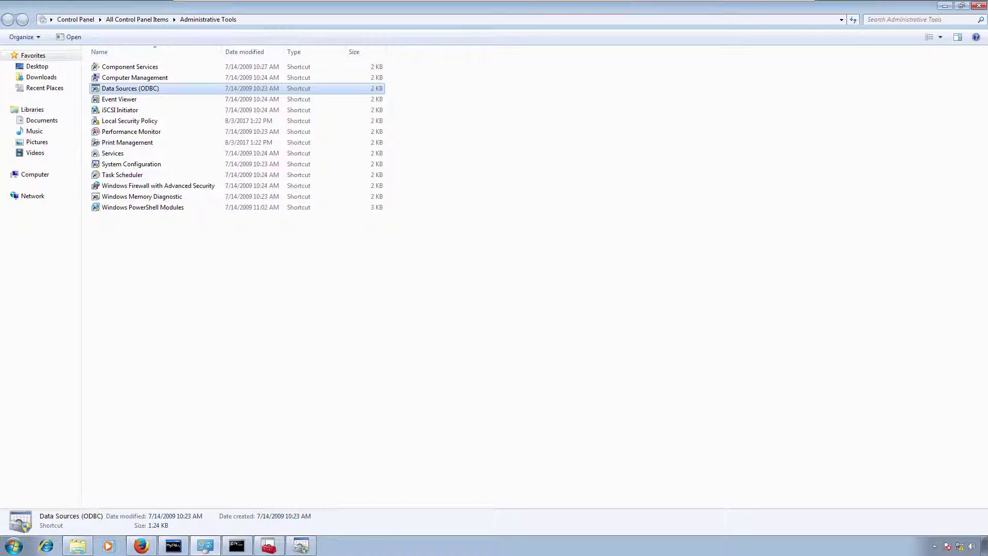
click(979, 6)
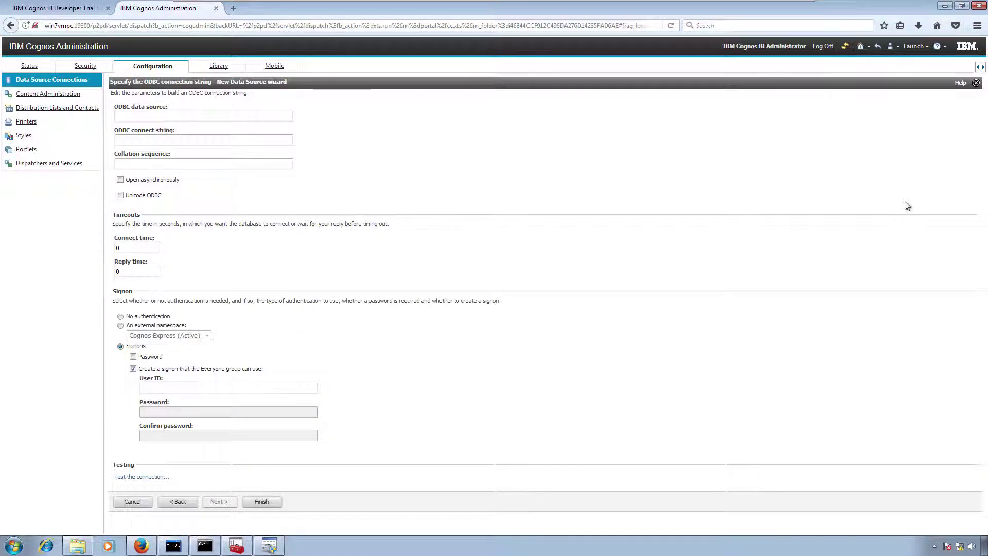
key(super+r)
Launch Control Panel from Run and open Data Sources (ODBC) in Administrative Tools.
text(Con)
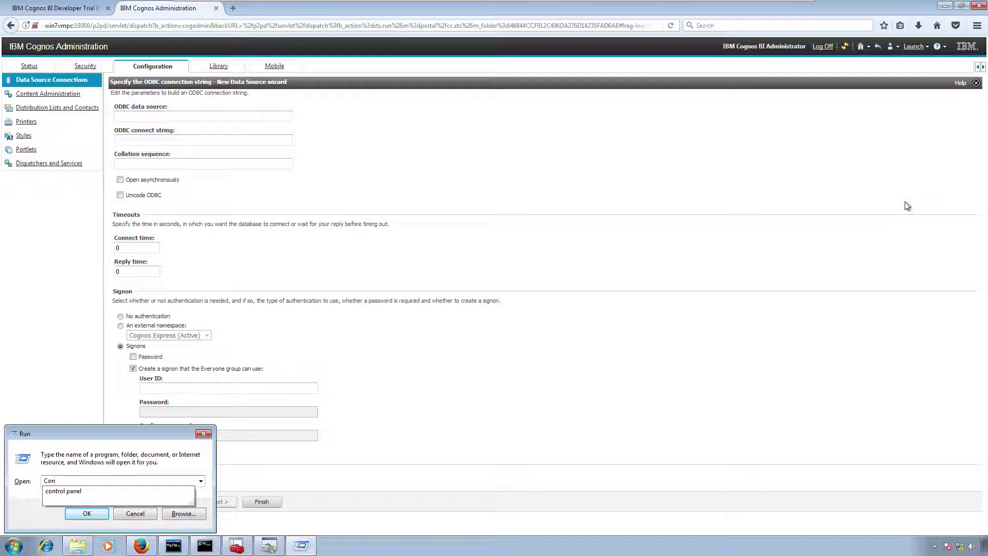
key(Down)
key(Return)
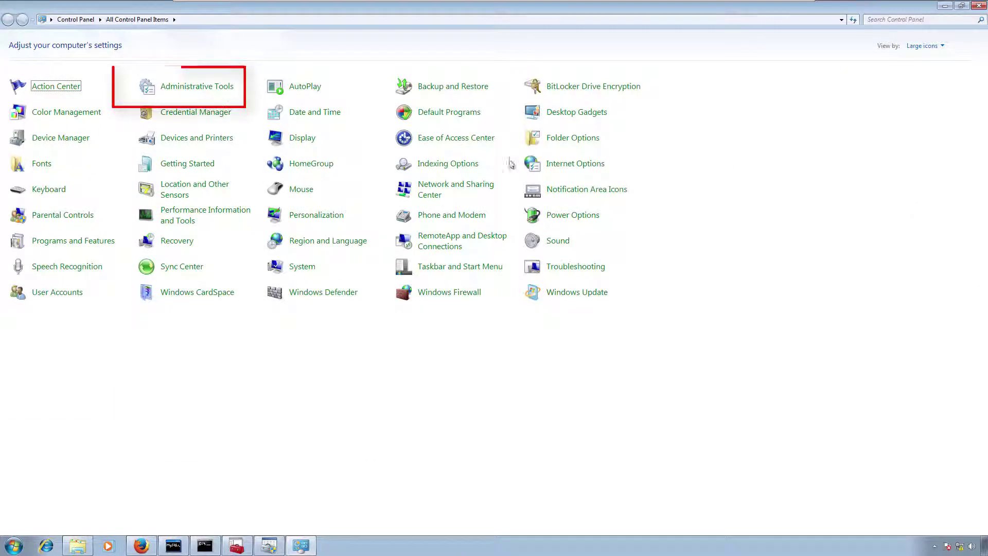
click(170, 91)
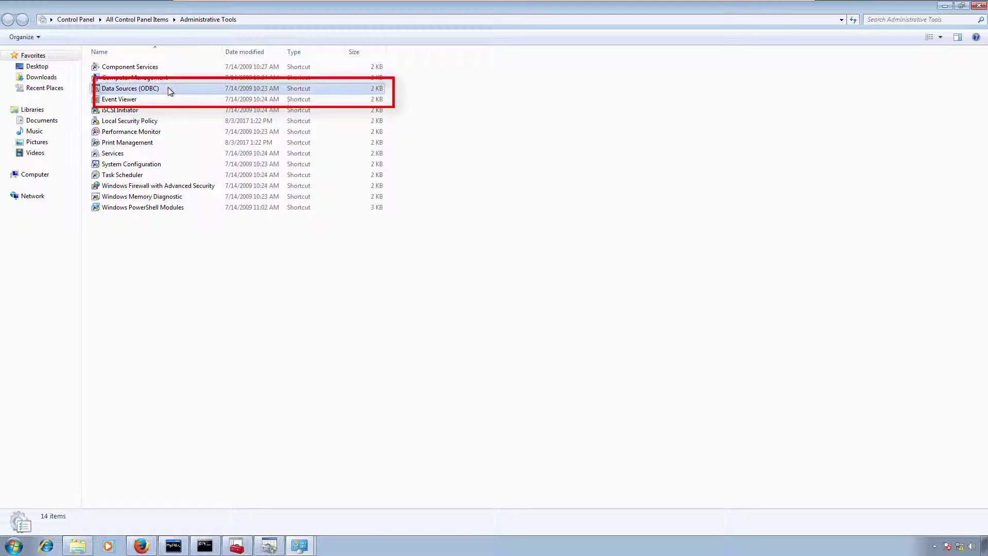
click(168, 88)
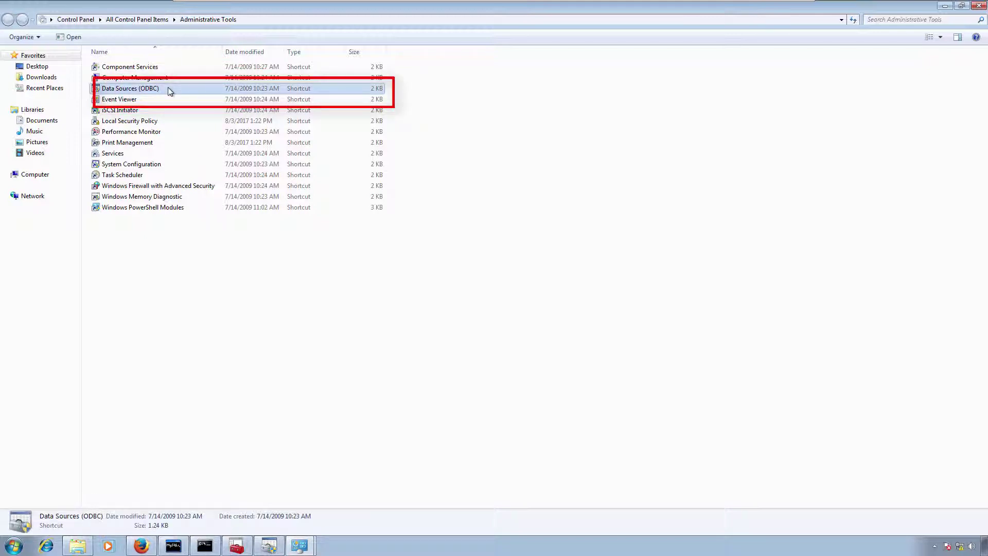
double_click(168, 89)
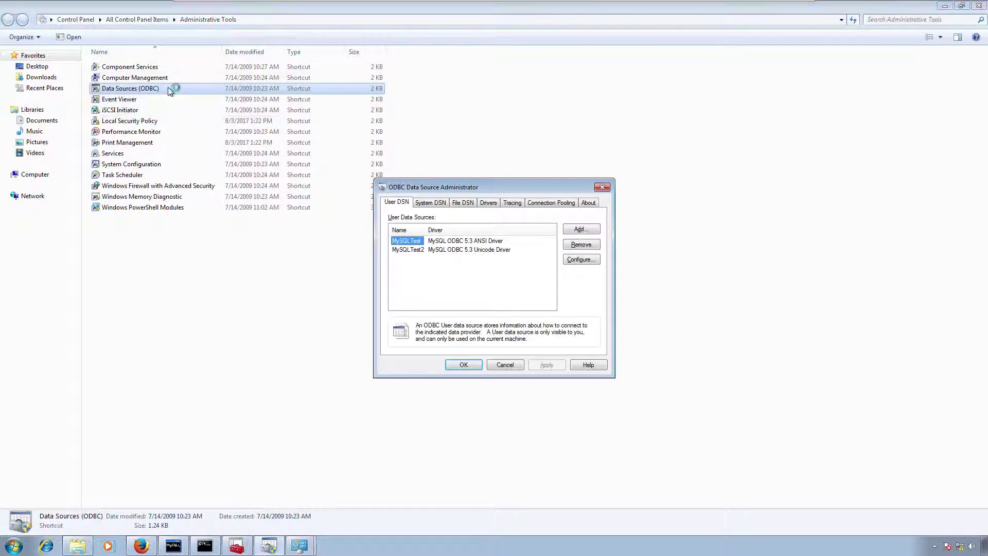
Show the System DSN list with MySQL (ANSI) and mysql2 (Unicode).
click(431, 206)
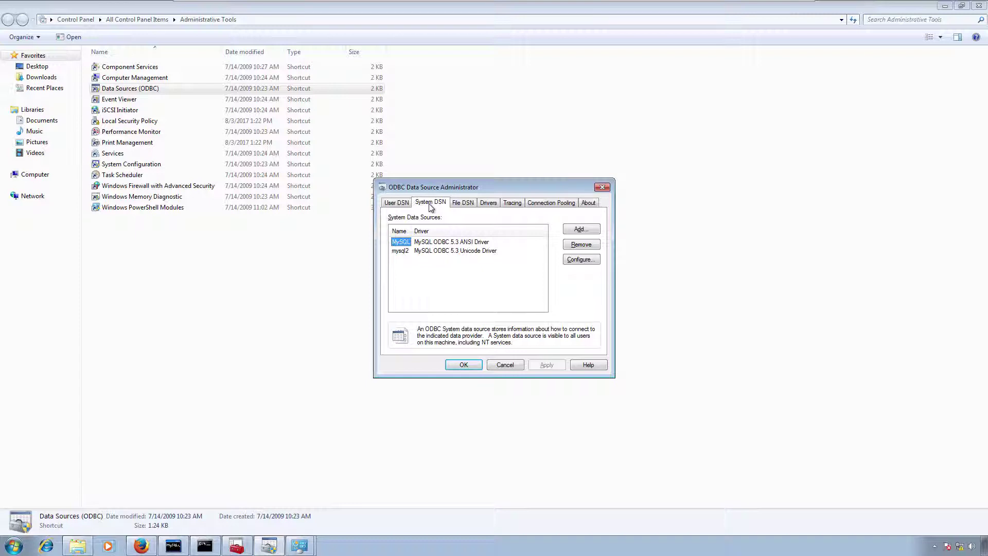
click(412, 245)
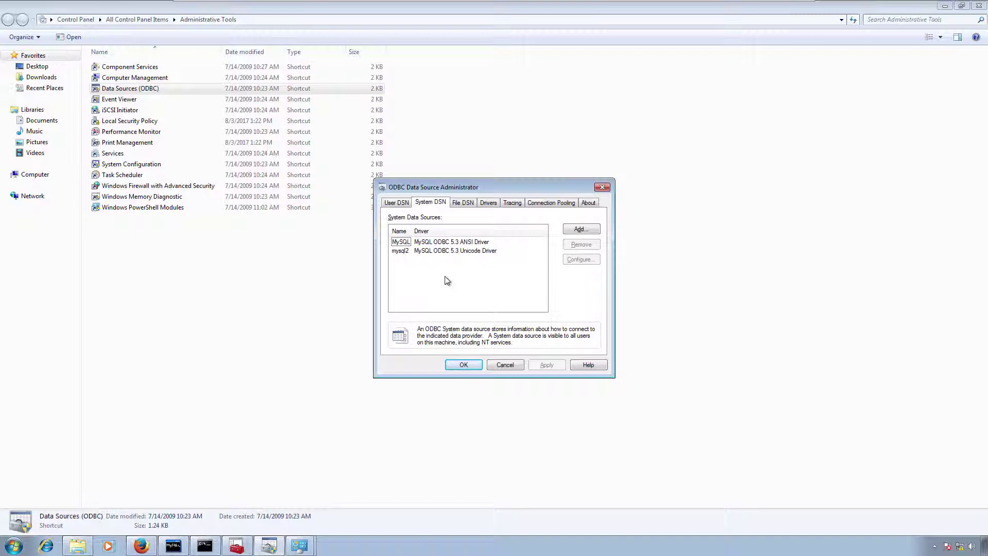
Add a system data source using the MySQL ODBC 5.3 ANSI Driver.
click(581, 229)
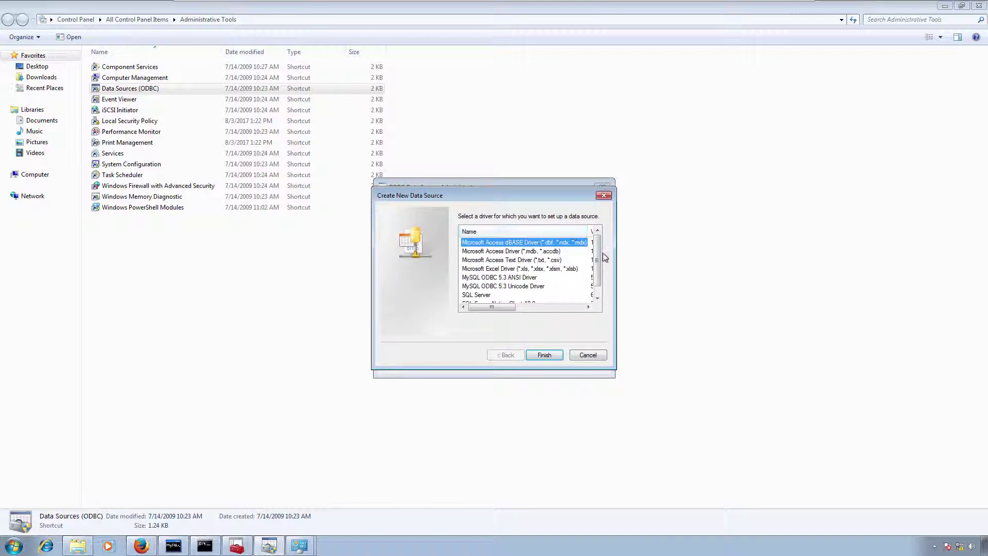
click(598, 298)
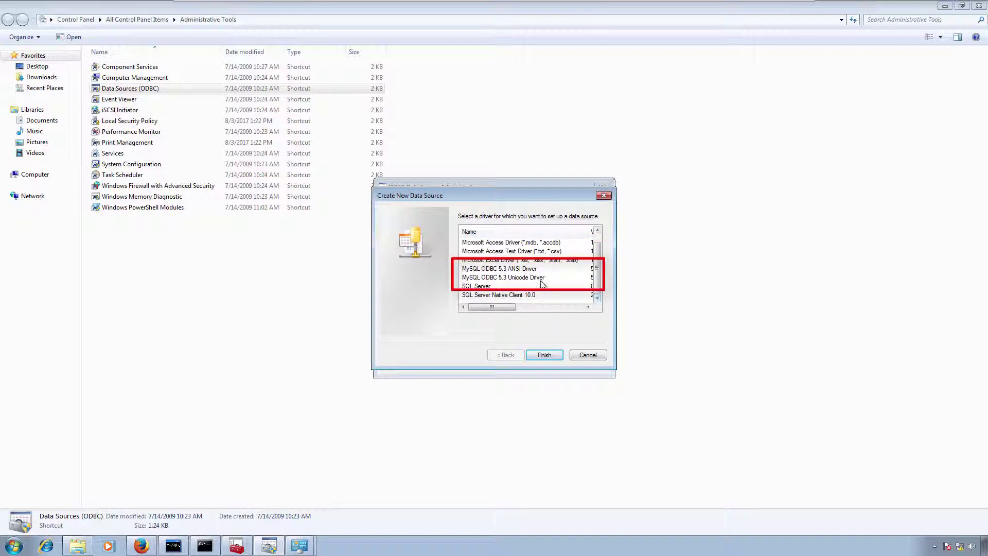
click(519, 270)
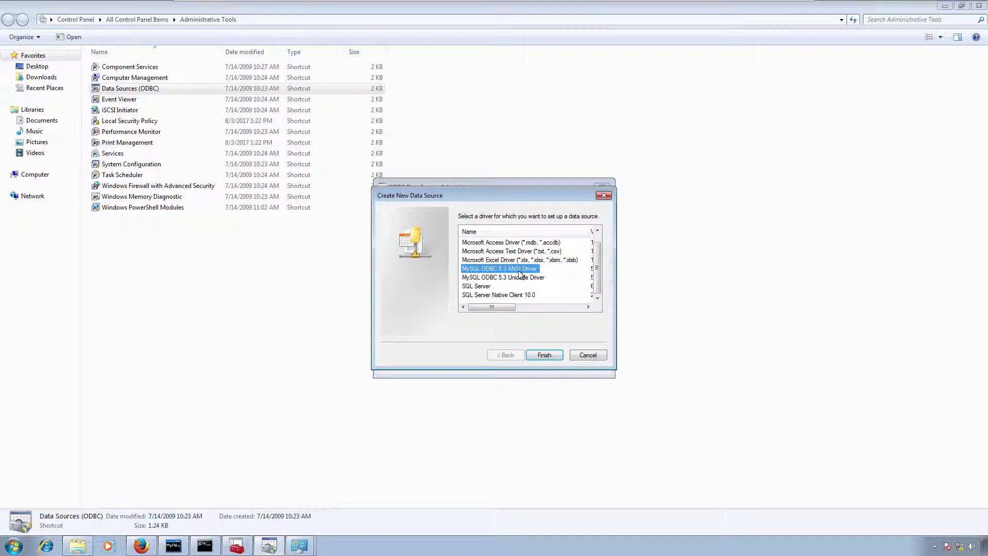
click(541, 352)
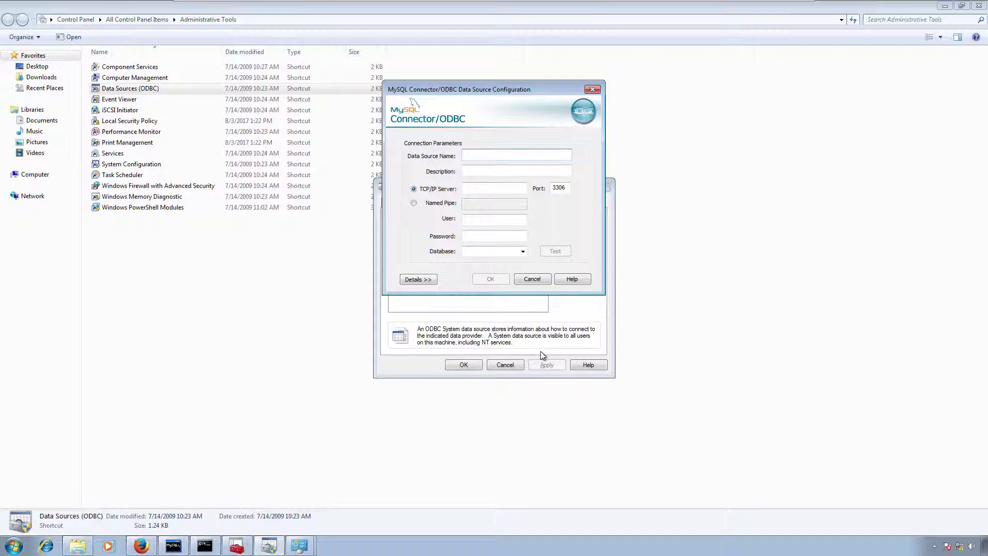
Enter MySQLConnection as the Data Source Name.
text(My)
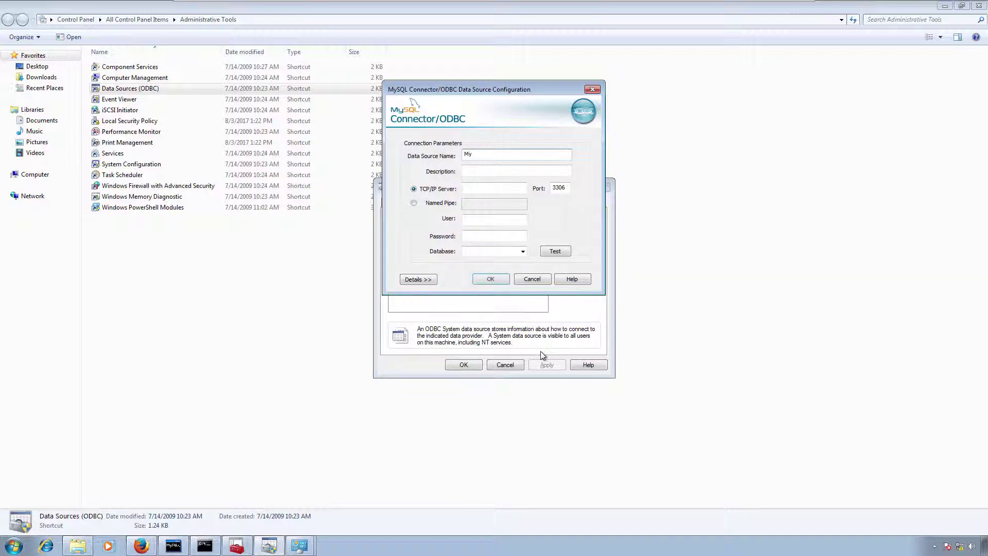
text(SQLANSI)
key(Tab)
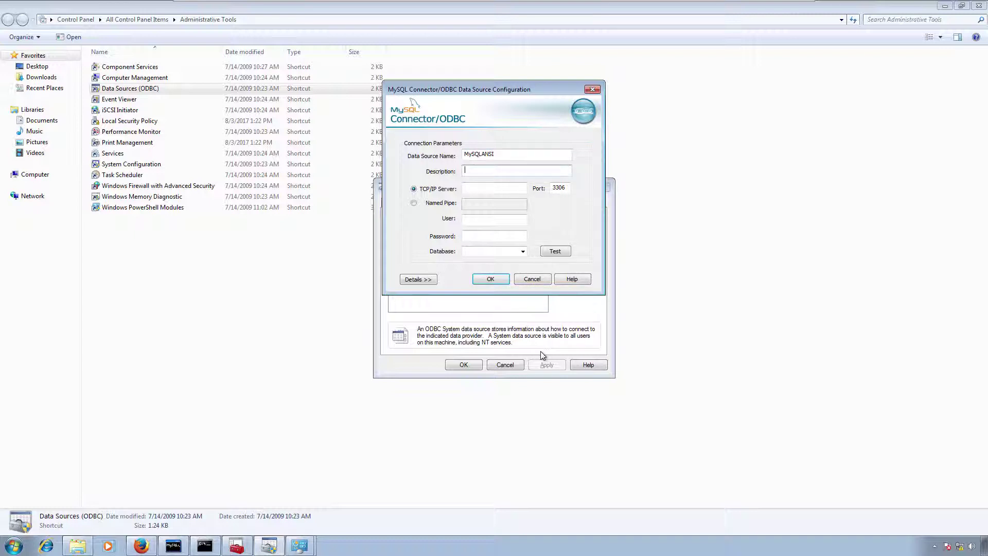
key(shift+Tab)
text(MY)
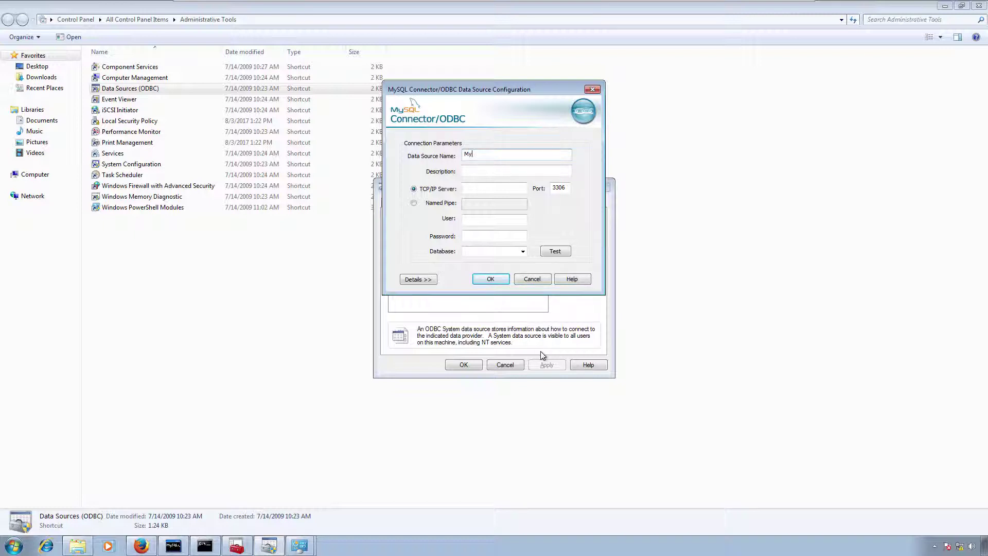
text(SQLDBCon)
key(BackSpace)
key(BackSpace)
key(BackSpace)
key(BackSpace)
key(BackSpace)
key(BackSpace)
text(Connection)
key(shift+Tab)
Copy the name into the Description field so it also reads MySQLConnection.
double_click(513, 153)
key(ctrl+c)
key(Tab)
key(ctrl+v)
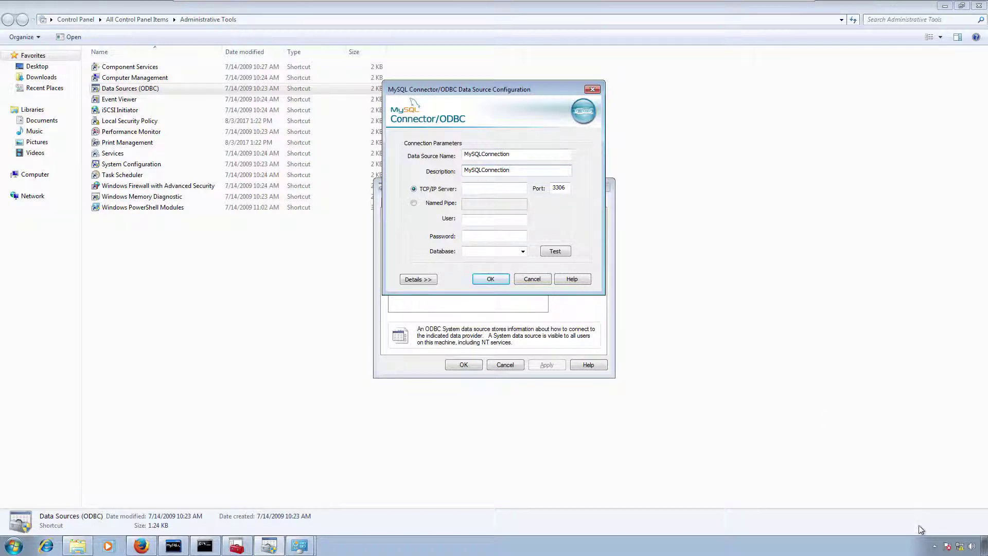
click(933, 546)
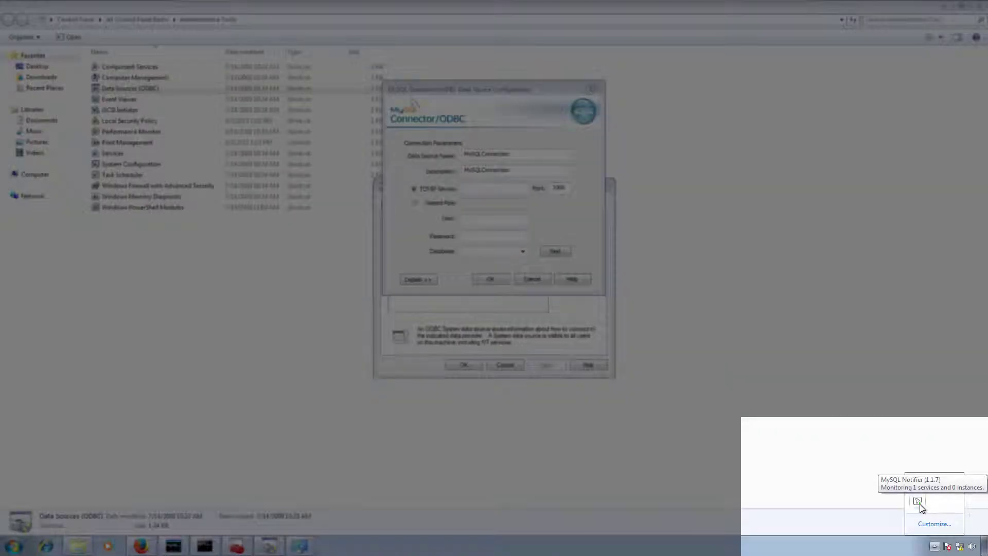
click(920, 504)
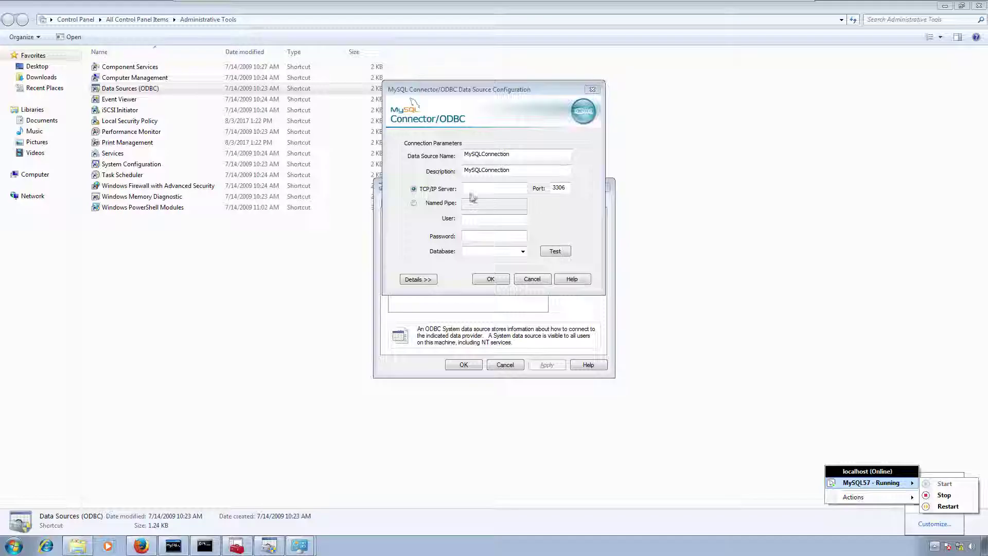
click(471, 192)
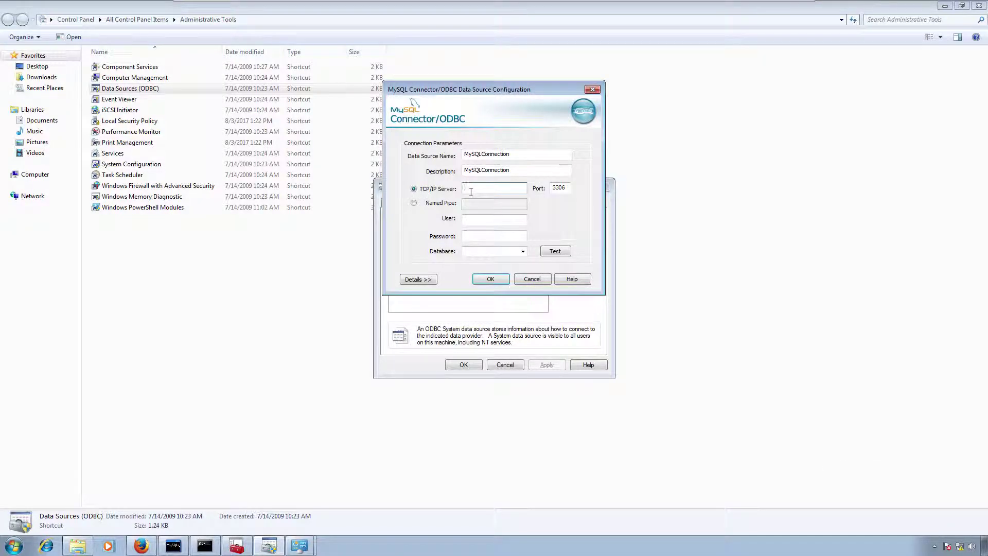
Enter server localhost, user root and the account password.
text(localhost)
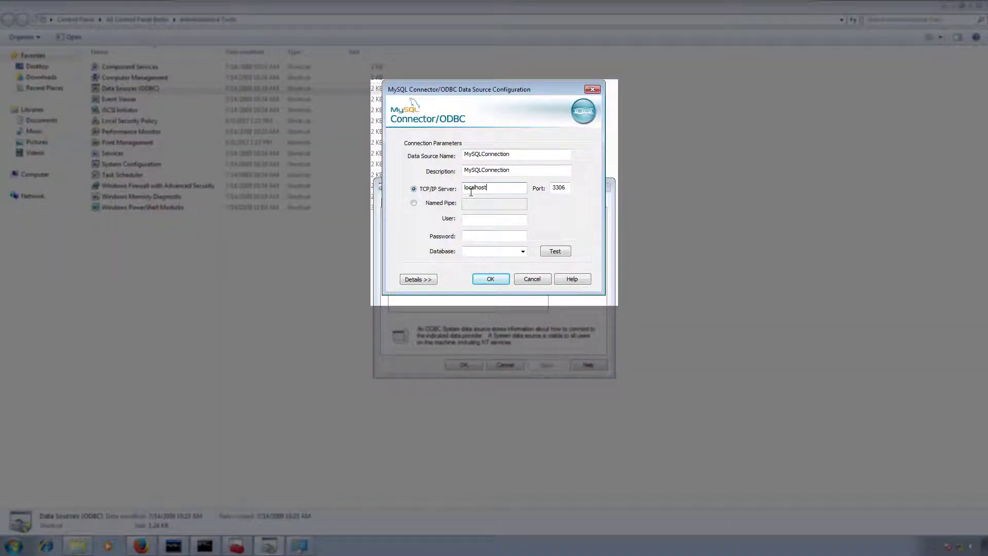
key(Tab)
key(Tab)
text(root)
key(Tab)
text(••••••••)
key(Tab)
Select the mysqltest database, test the connection successfully, and save the DSN.
click(521, 255)
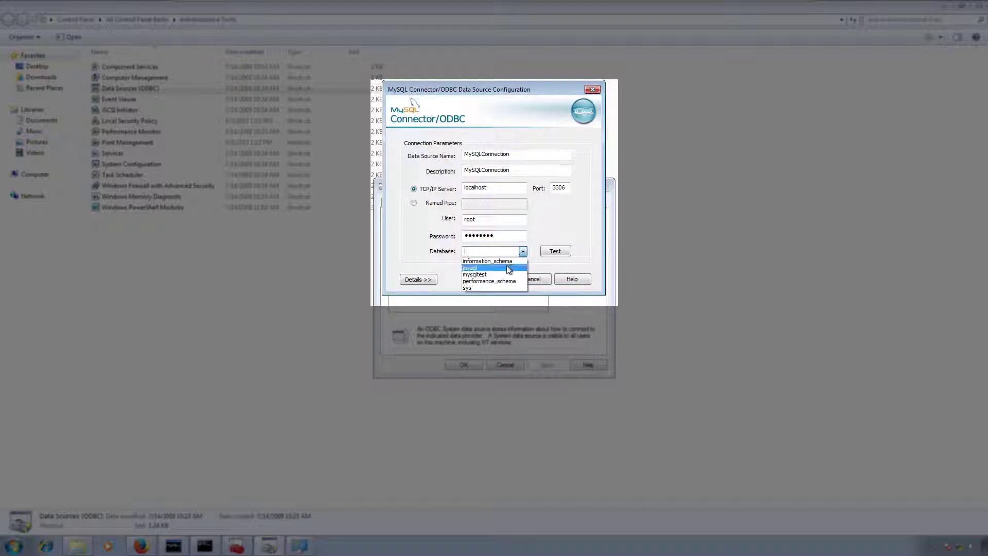
click(504, 274)
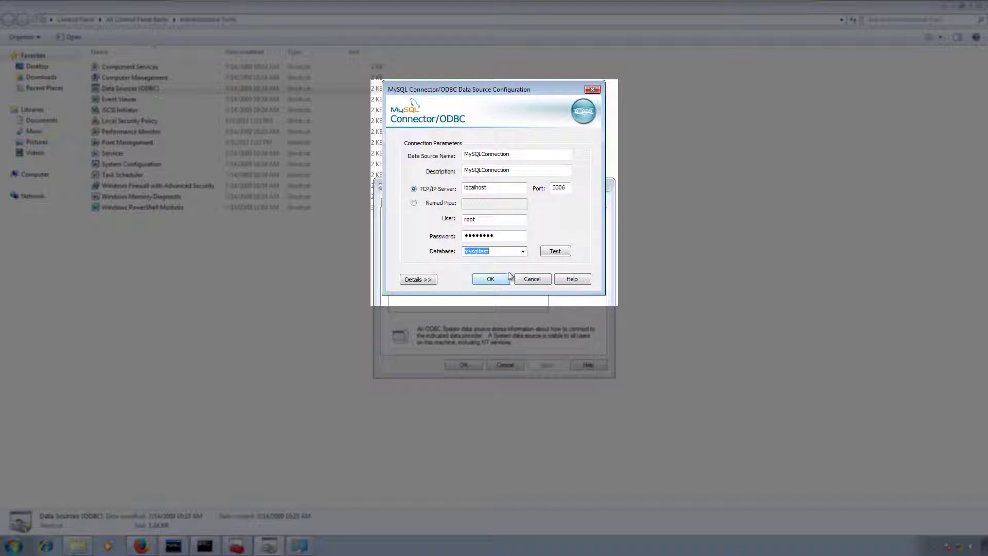
click(548, 256)
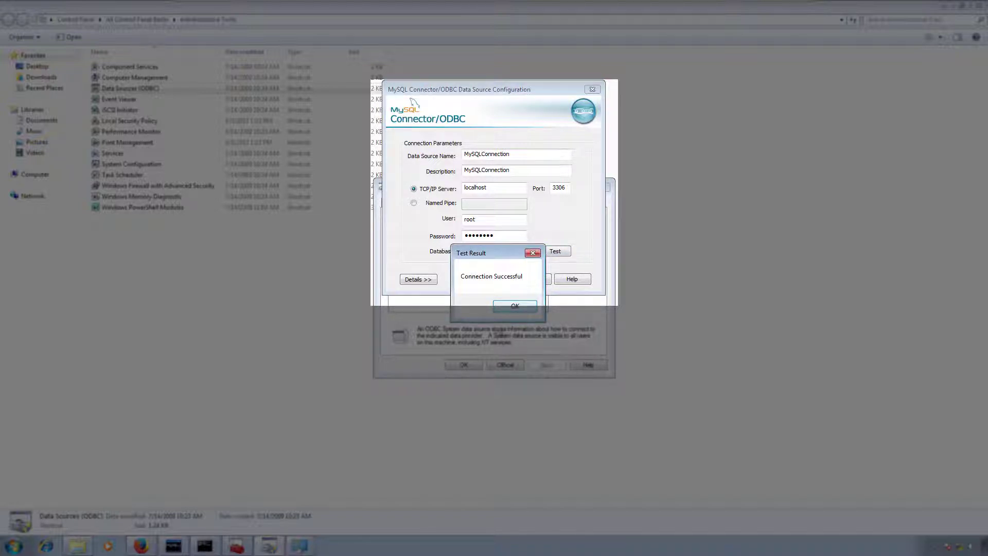
click(512, 306)
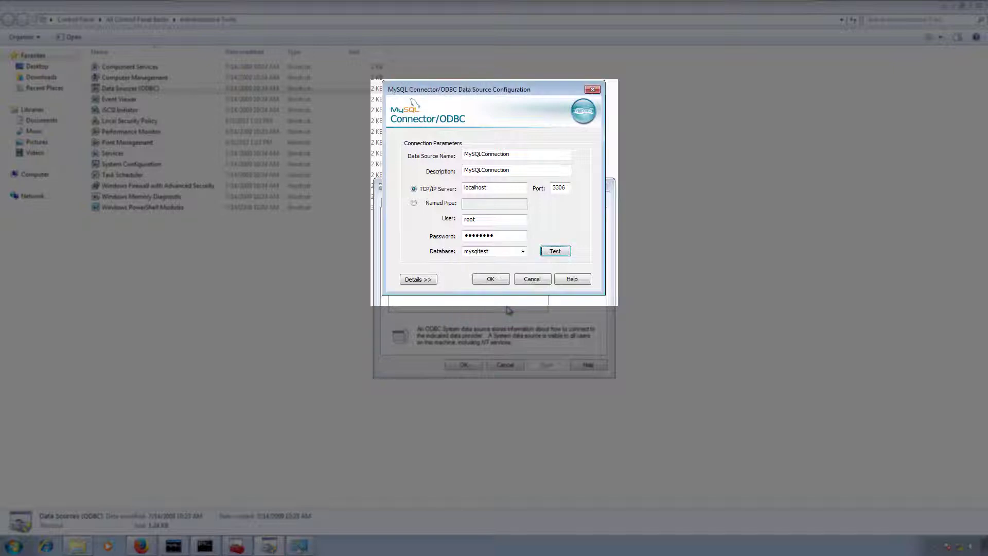
click(491, 279)
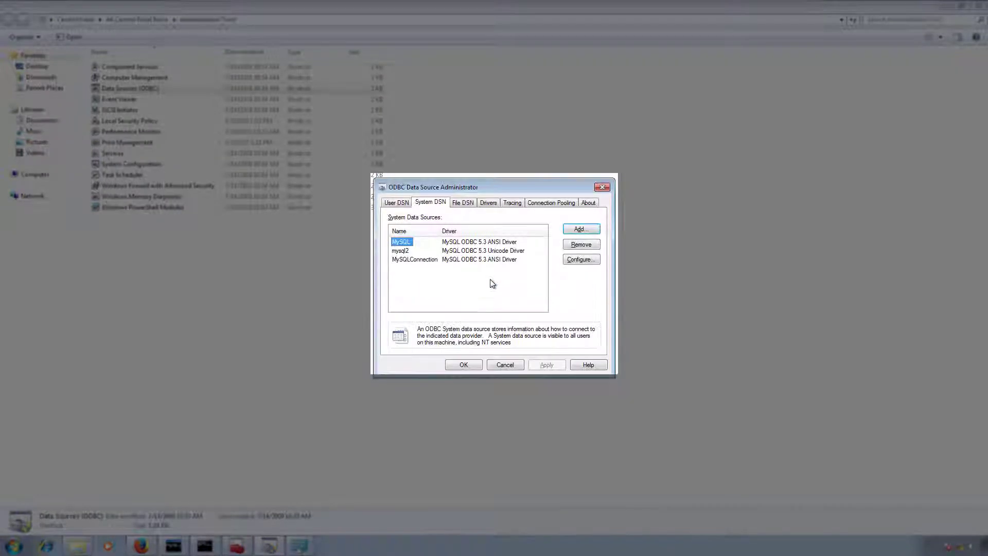
Copy the MySQLConnection name from its configuration and switch back to the Cognos browser.
click(437, 260)
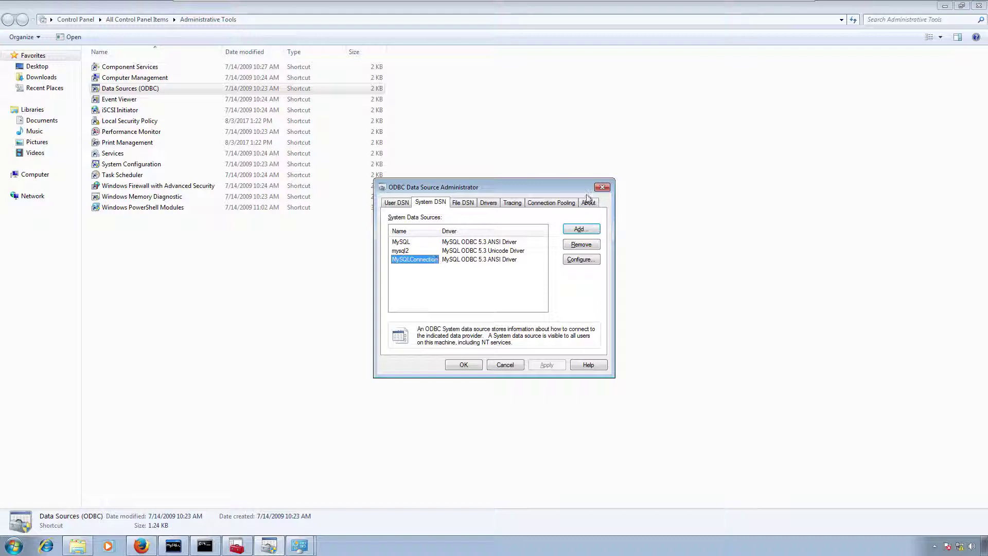
click(571, 261)
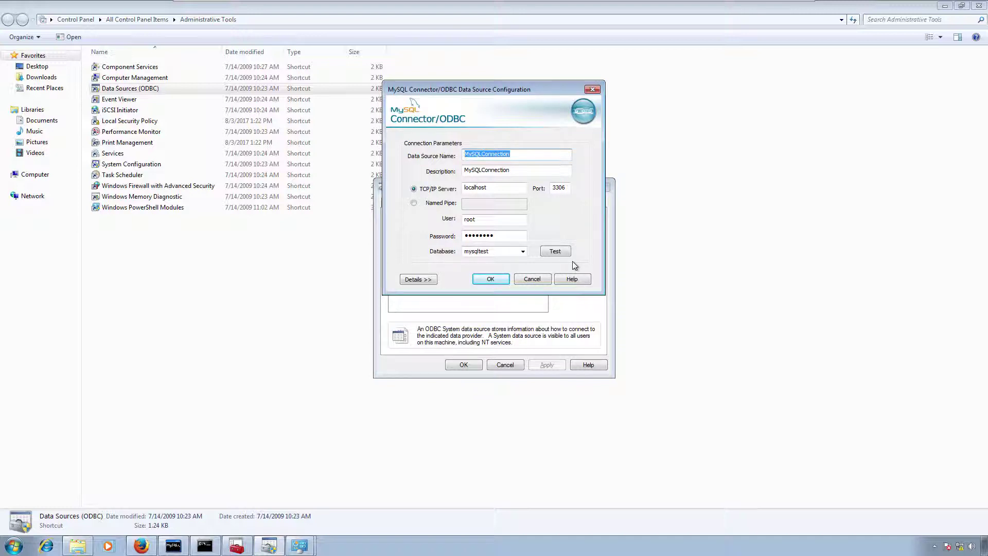
key(ctrl+c)
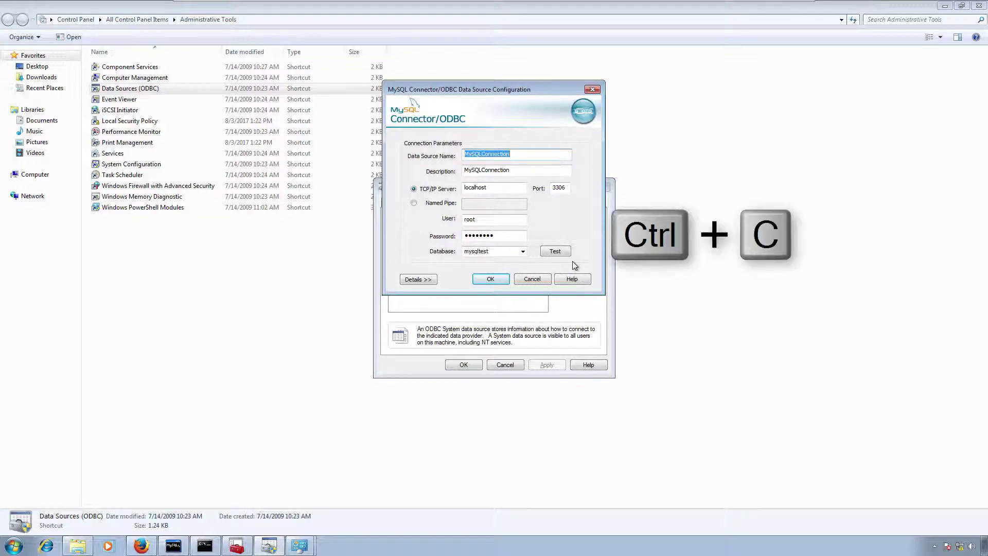
key(Escape)
key(alt+Tab)
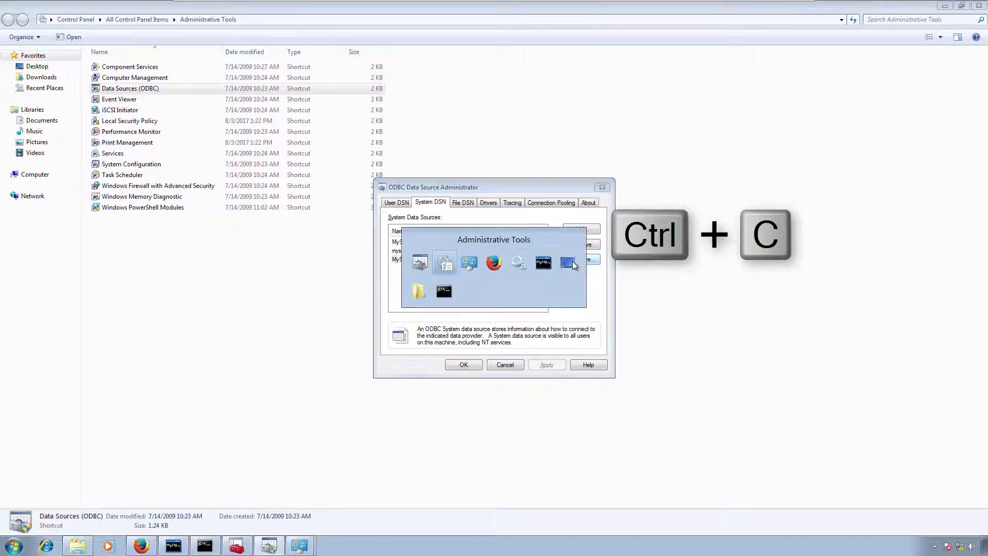
key(alt+Tab)
key(alt+Tab)
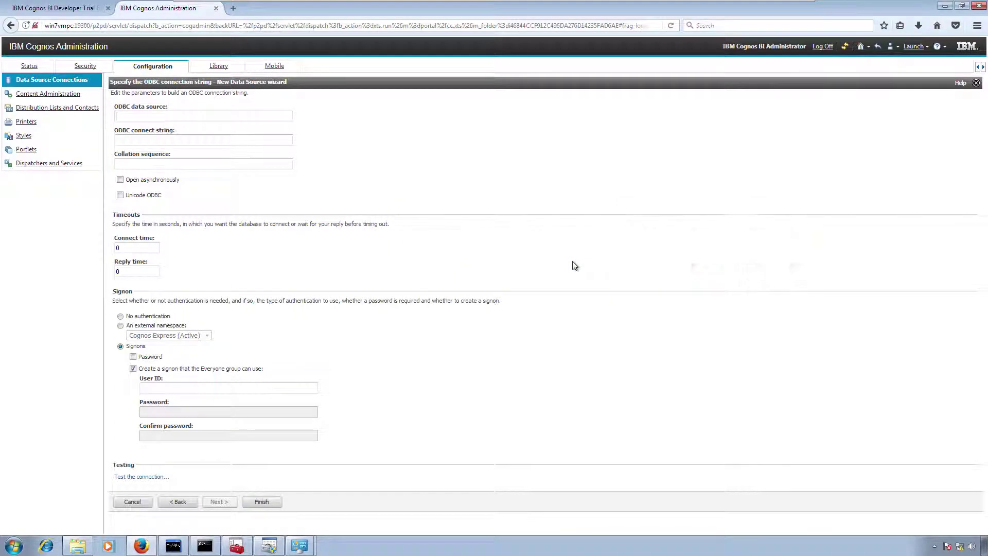
Paste MySQLConnection as the ODBC data source, choose No authentication, and open the connection test.
key(ctrl+v)
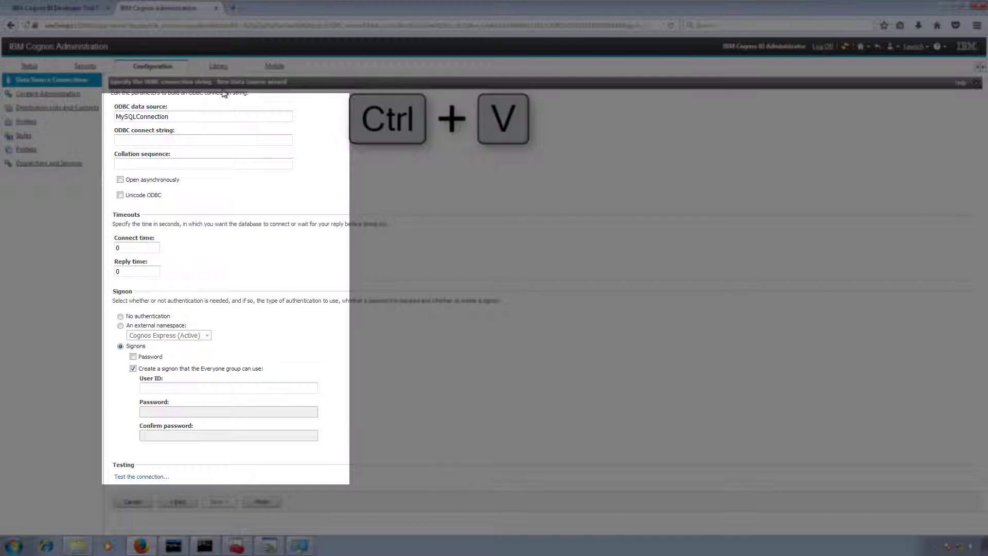
click(121, 317)
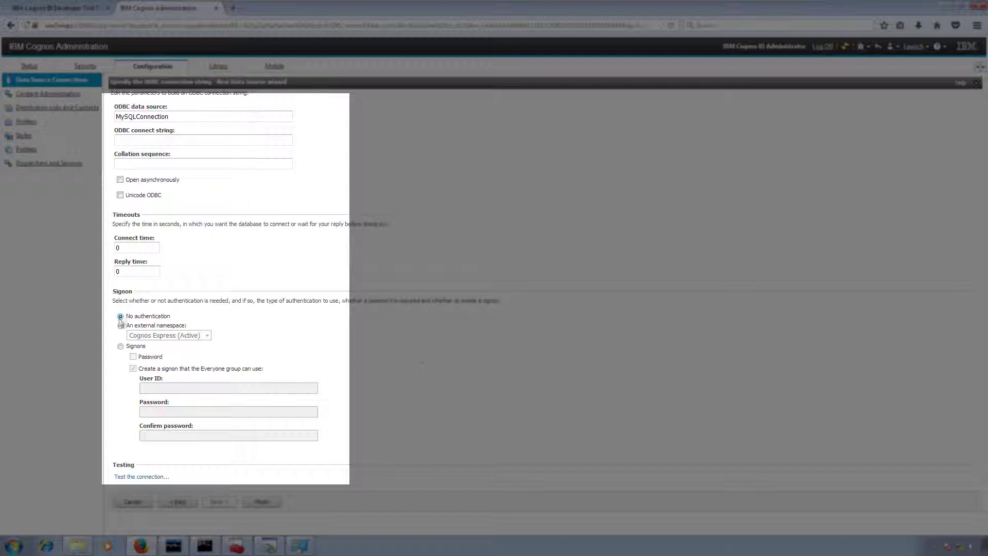
click(154, 478)
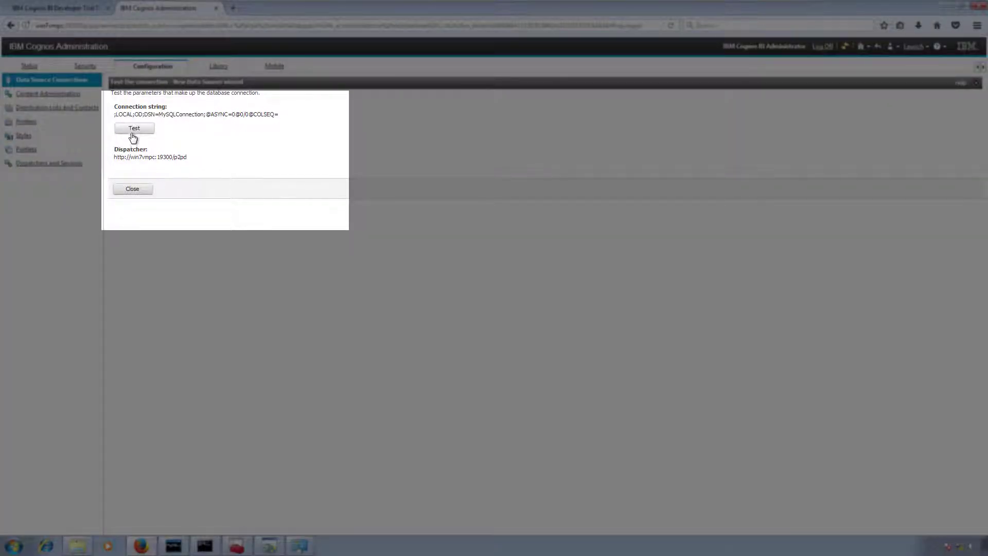
Run the test and select the Failed details showing a DSN architecture mismatch.
click(132, 132)
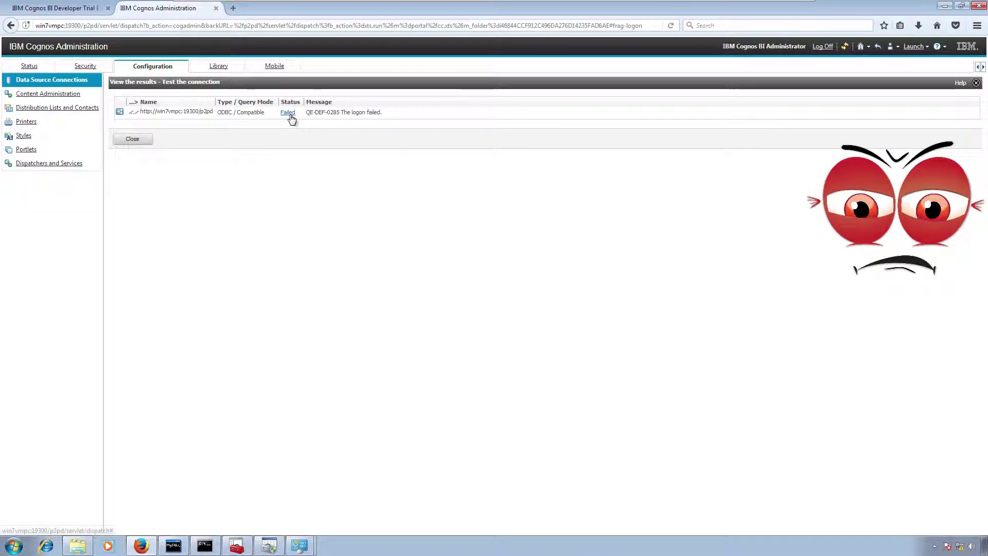
click(290, 113)
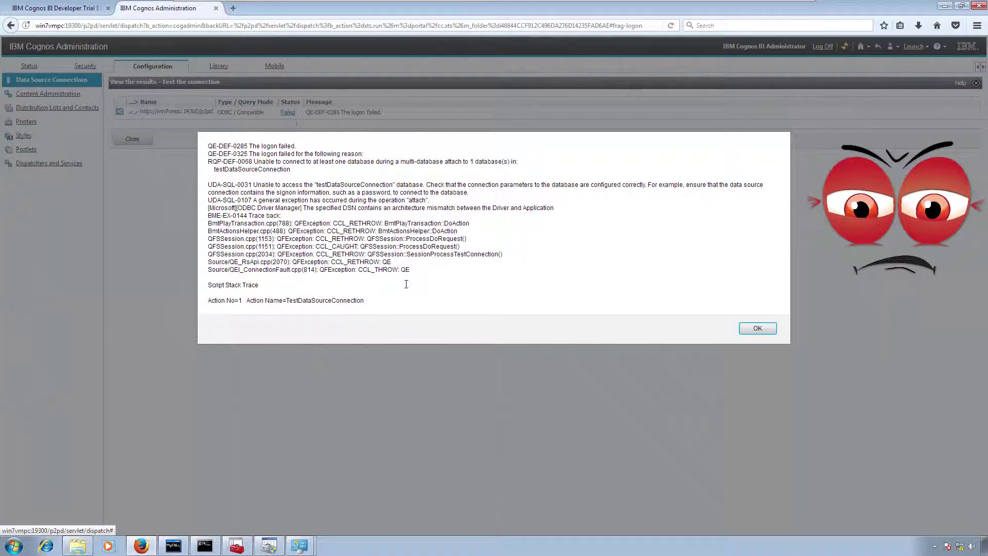
drag(390, 298, 209, 146)
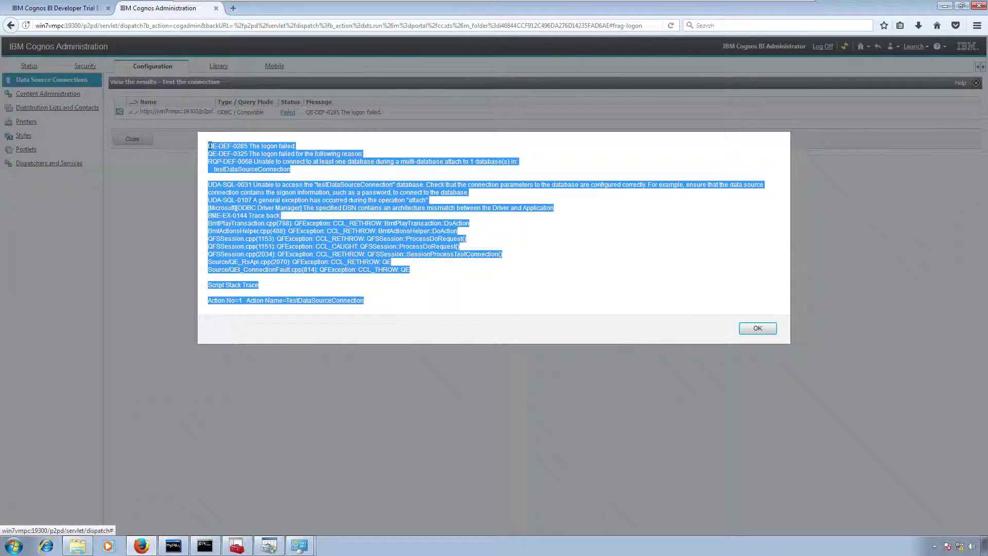
Paste the copied Cognos logon error text into Notepad, then bring the ODBC data source list forward.
key(super+r)
text(odbcad32)
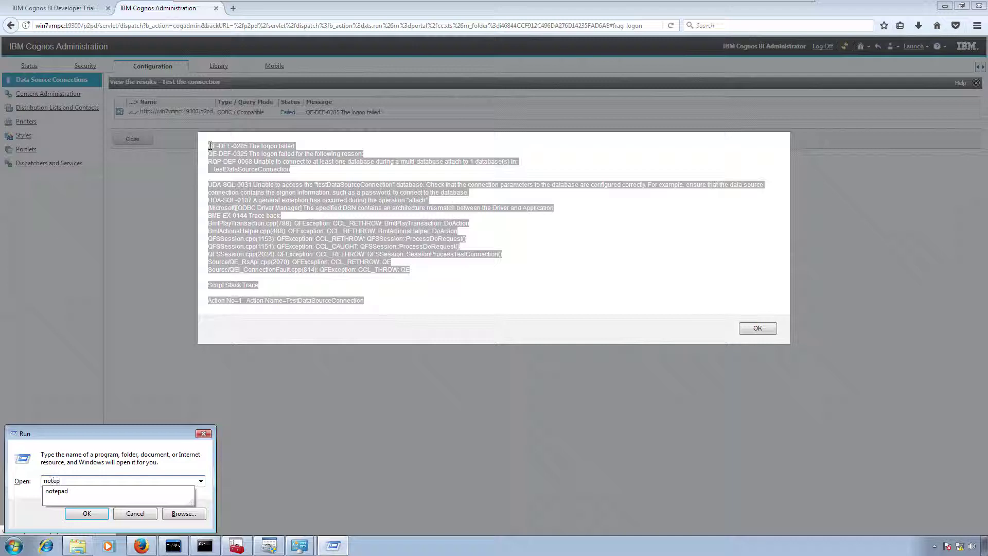
key(Return)
key(ctrl+v)
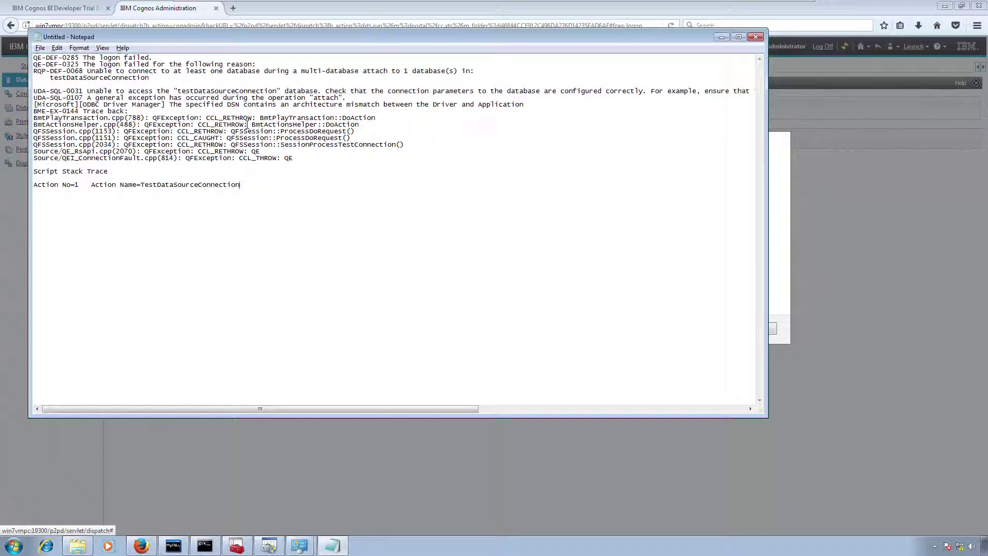
key(alt+Tab)
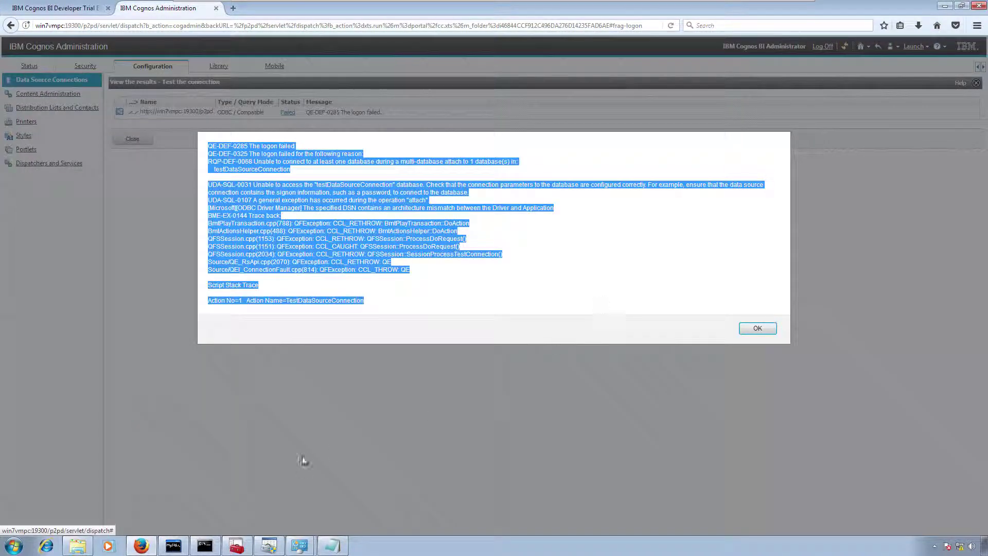
click(269, 546)
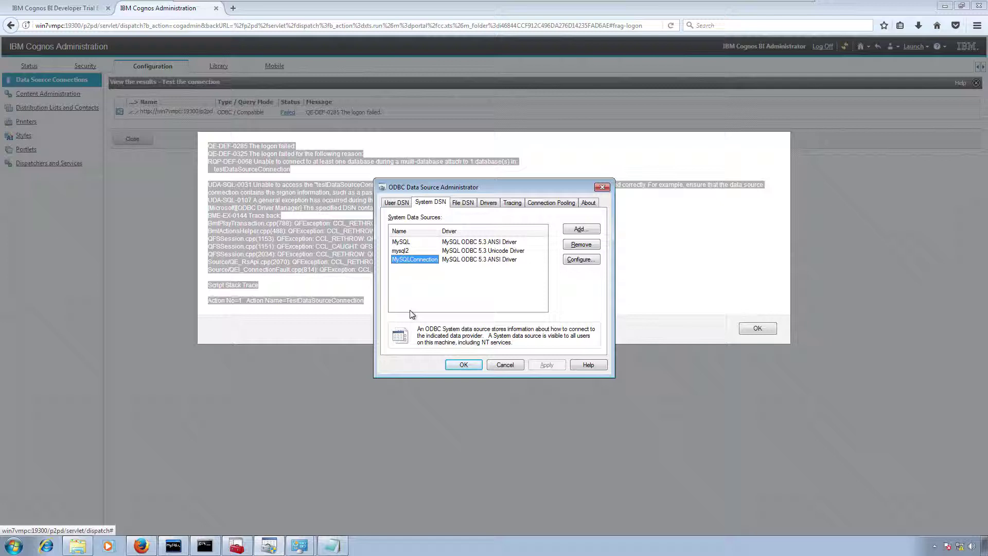
Launch the Services console from the Run box with 'ser'.
mouse_move(242, 546)
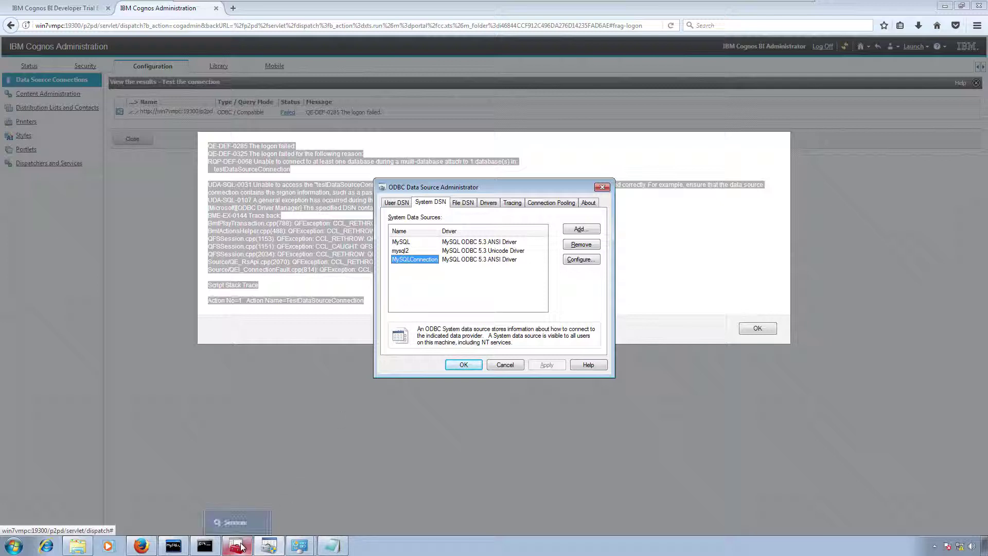
key(super+r)
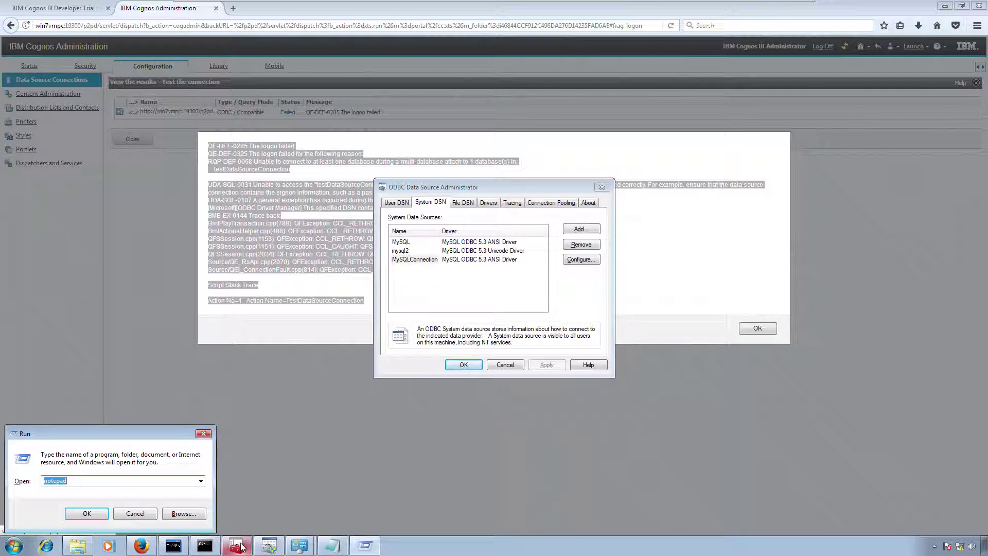
text(ser)
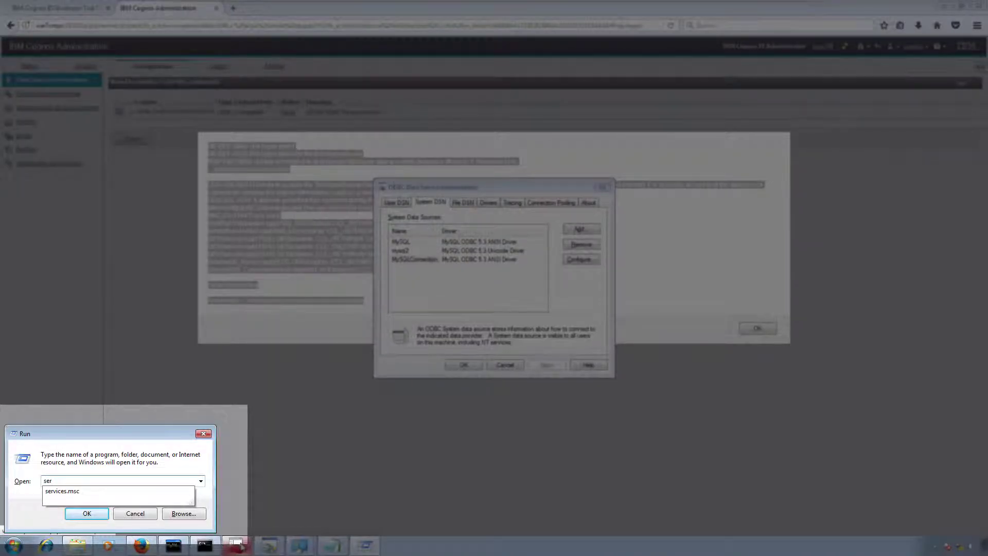
key(Down)
key(Return)
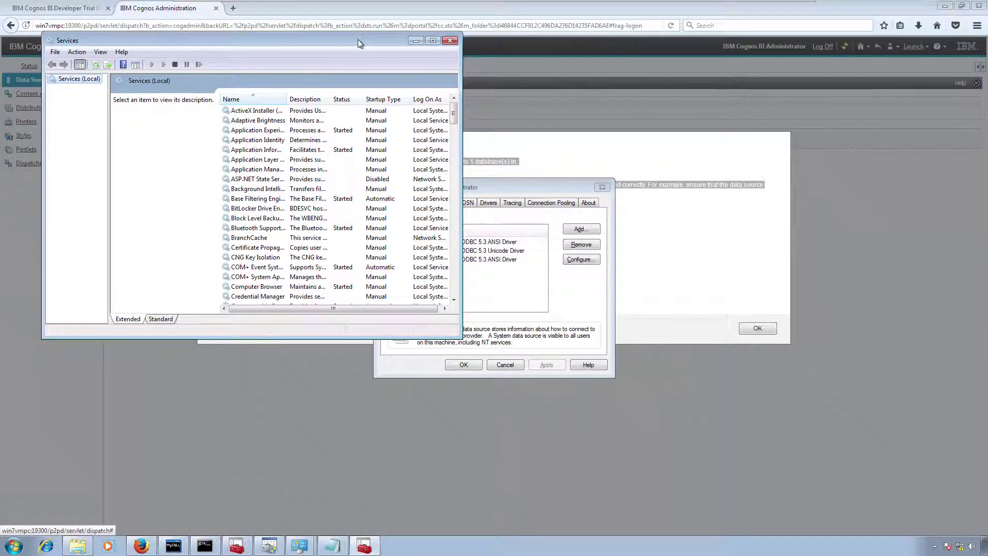
Maximize Services, jump to the IBM Cognos service, and widen the Name column.
double_click(359, 42)
click(222, 164)
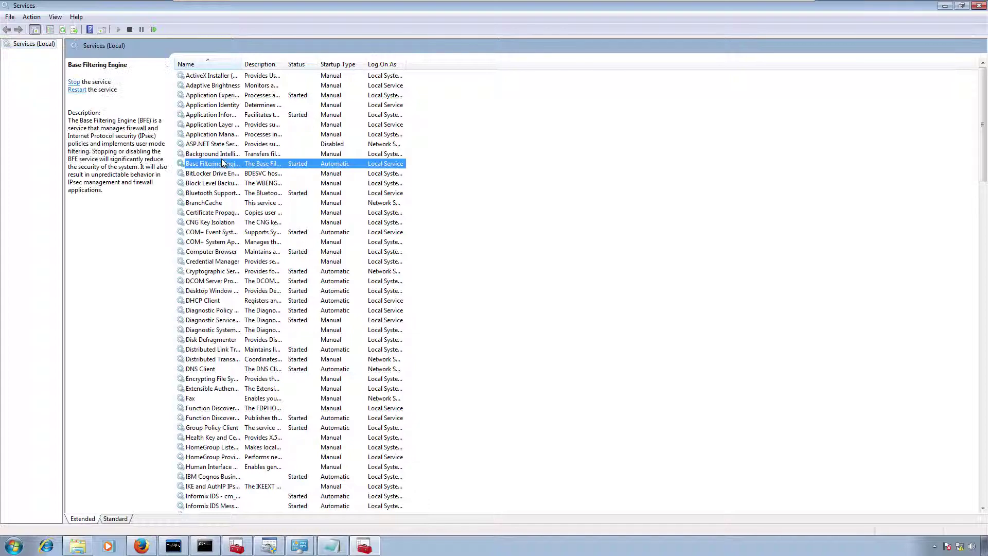
key(i)
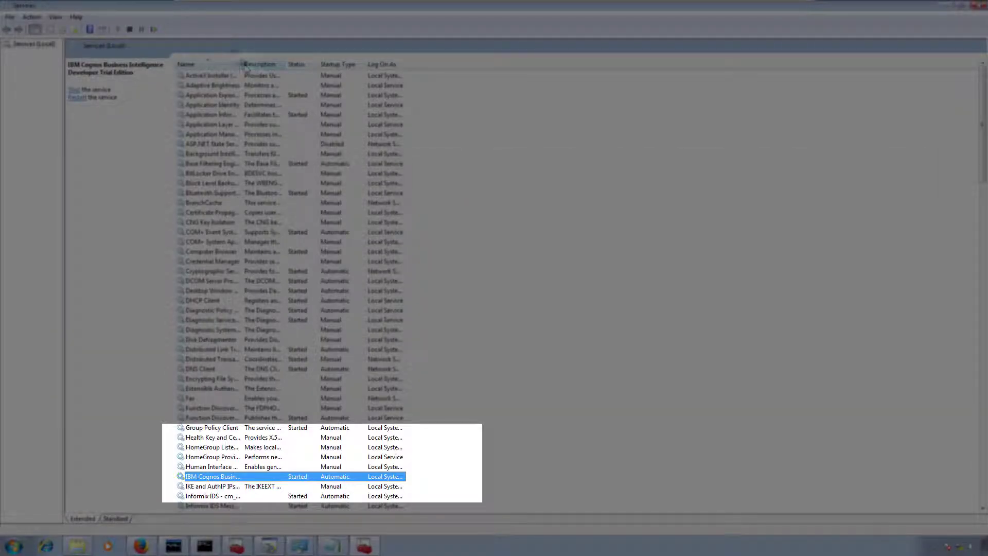
drag(243, 65, 266, 67)
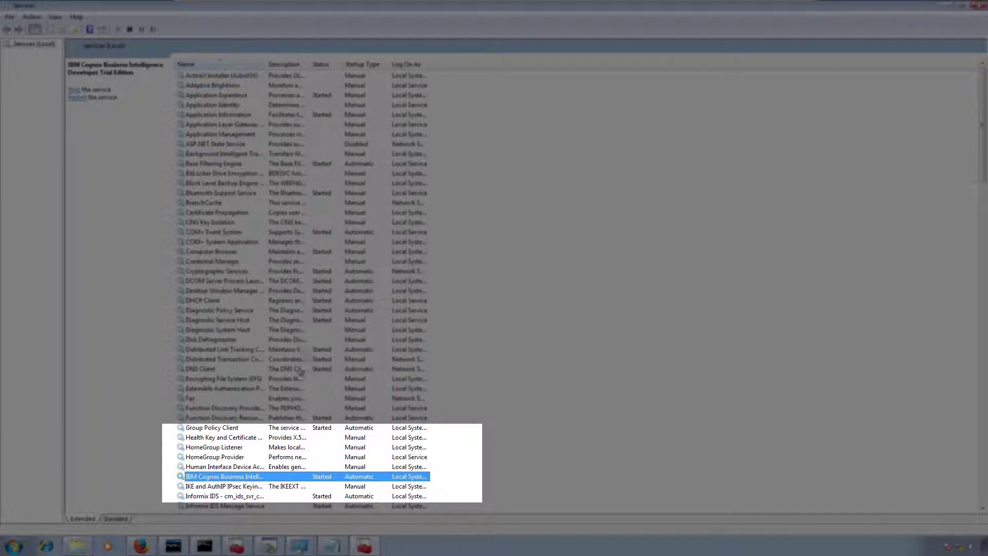
Show the IBM Cognos service's Log On properties alongside the ODBC Data Source Administrator.
right_click(253, 477)
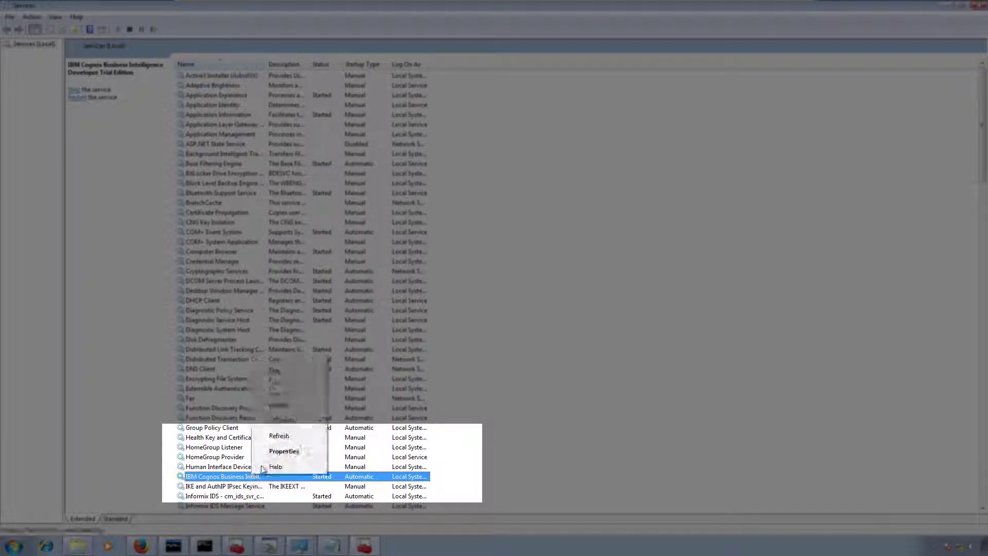
click(273, 453)
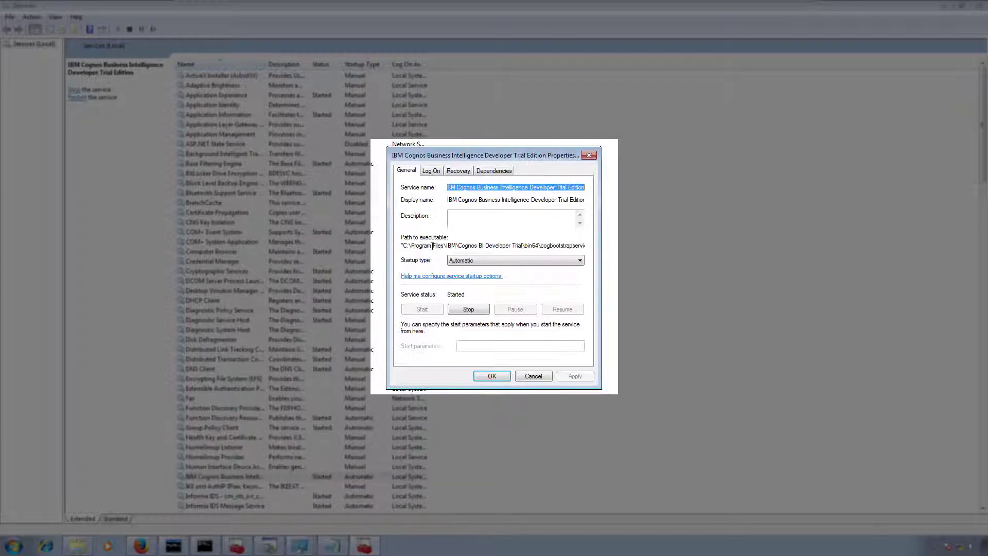
click(432, 171)
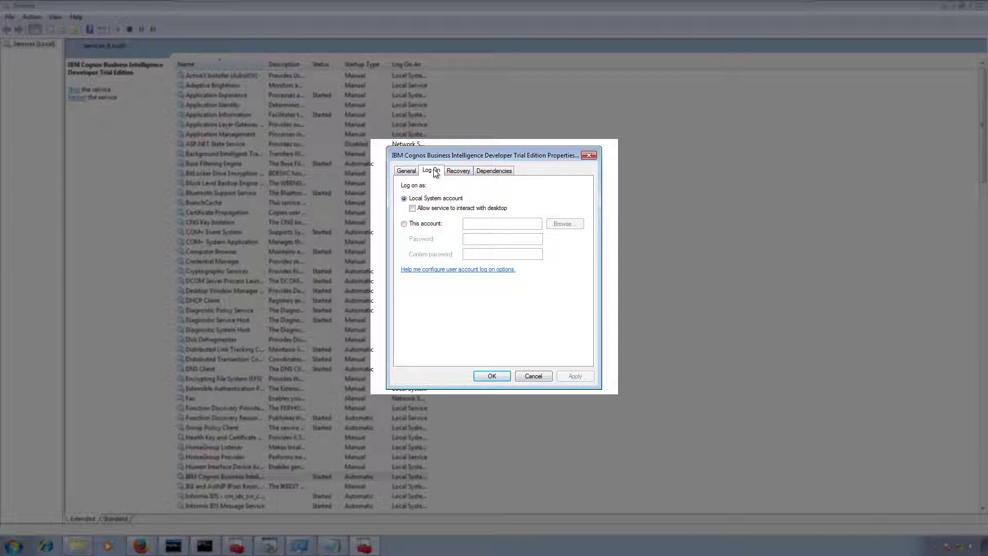
key(alt+Tab)
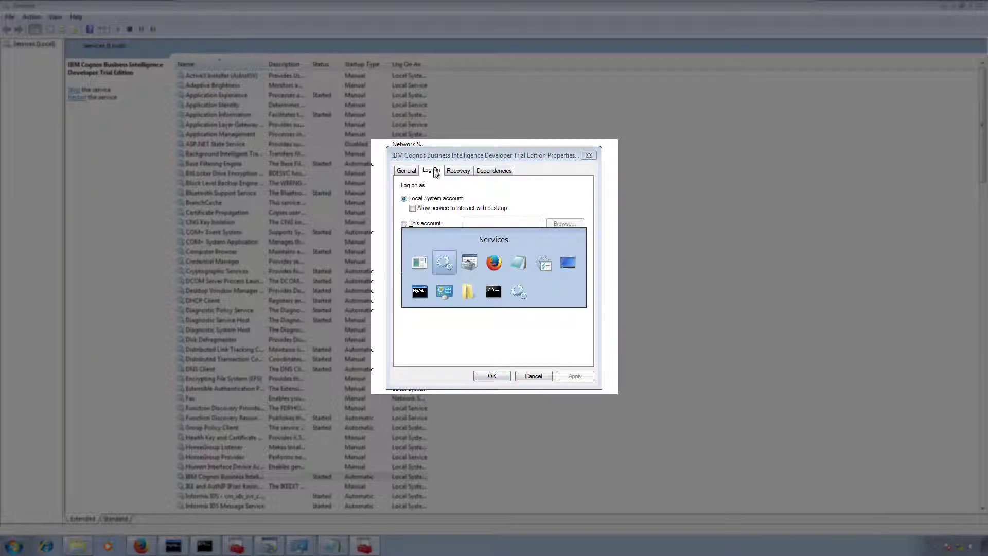
key(alt+Tab)
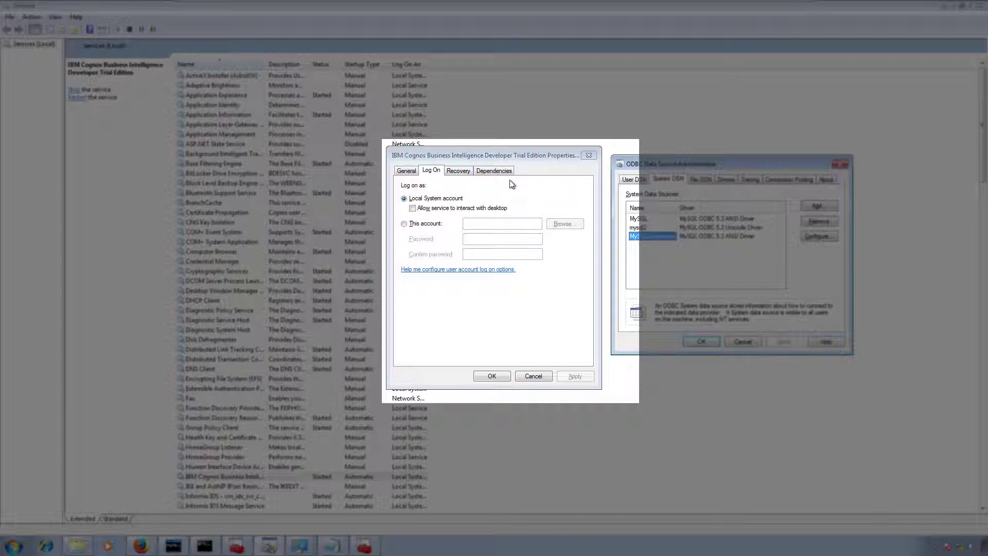
Switch the IBM Cognos service to 'This account', using the resolved local Windows user name.
click(404, 223)
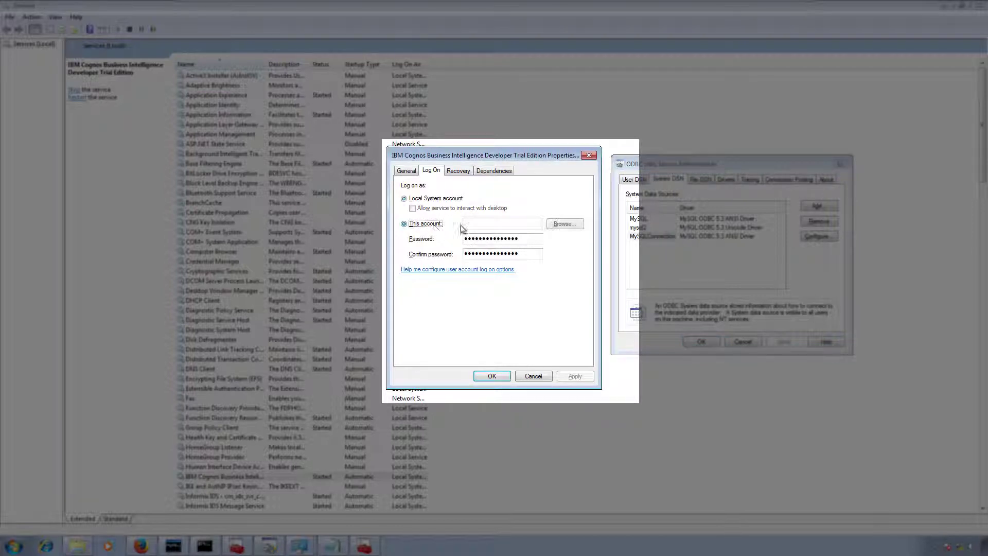
click(518, 227)
click(560, 225)
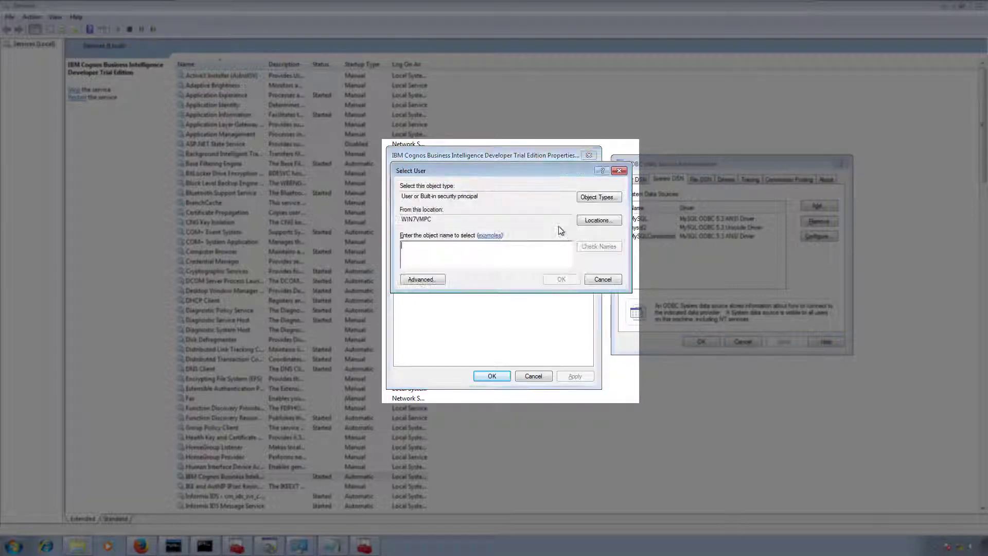
text(.\)
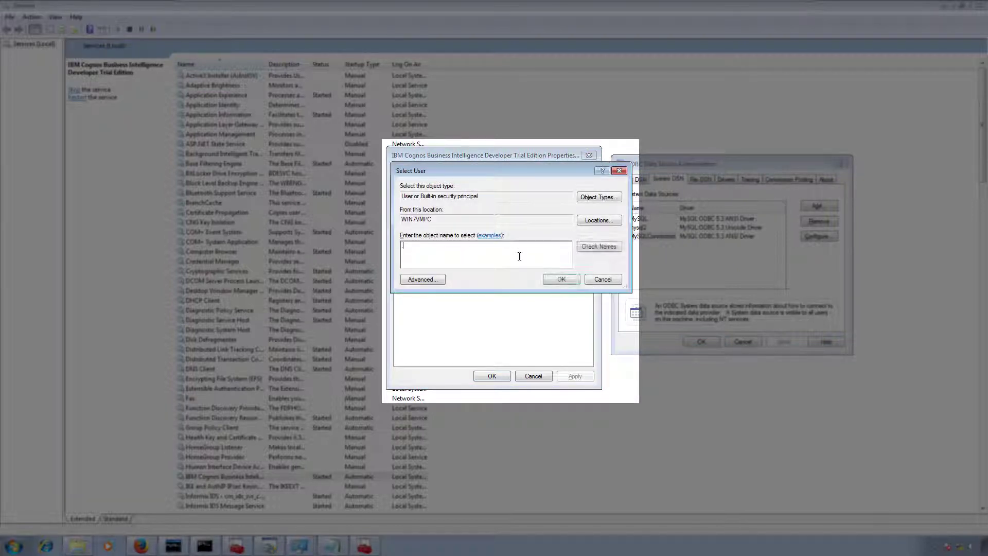
key(BackSpace)
key(BackSpace)
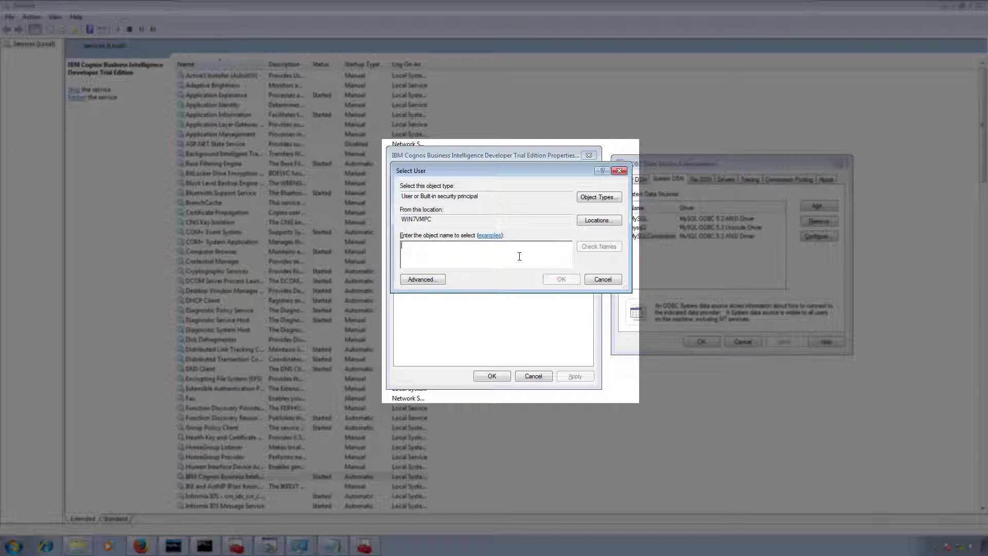
text(Wind)
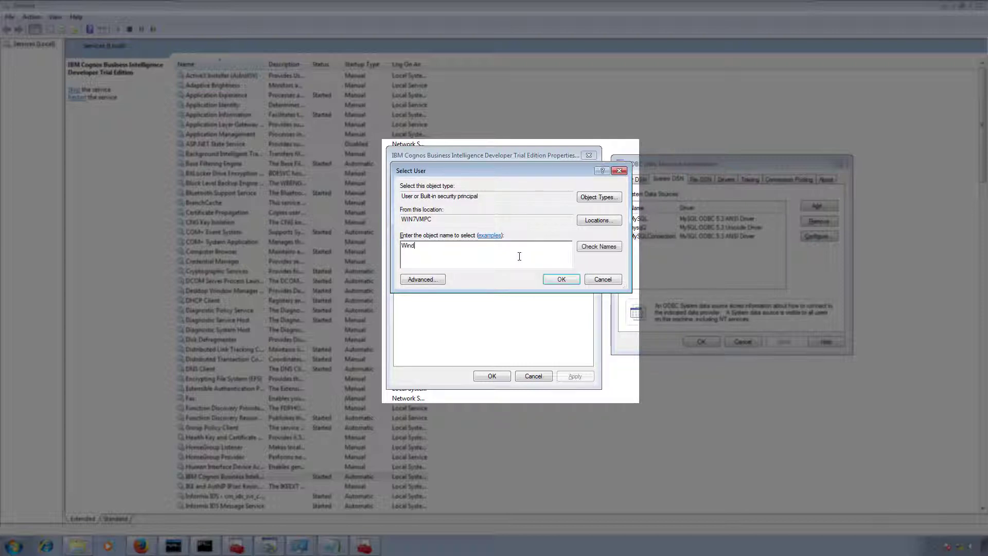
text(ows 7VM)
click(600, 246)
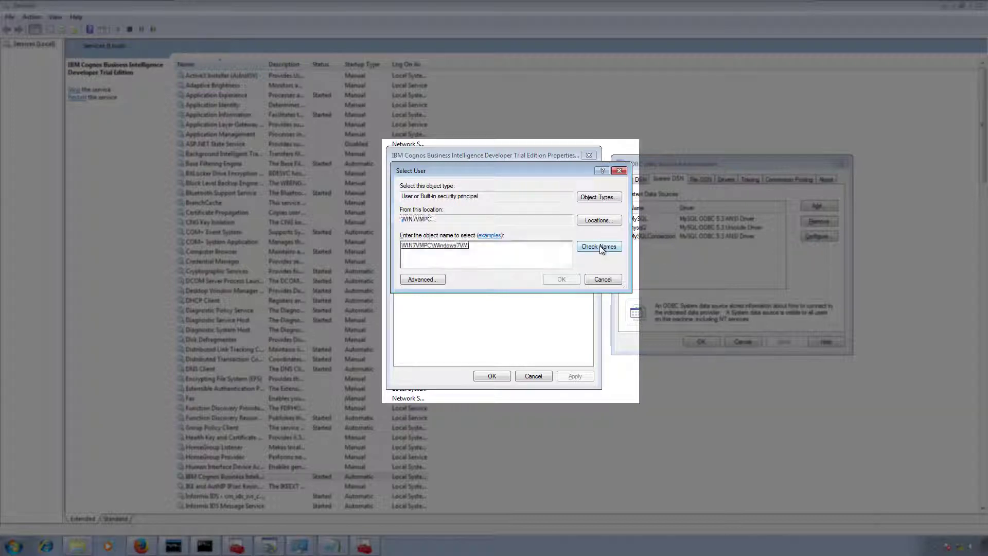
click(560, 279)
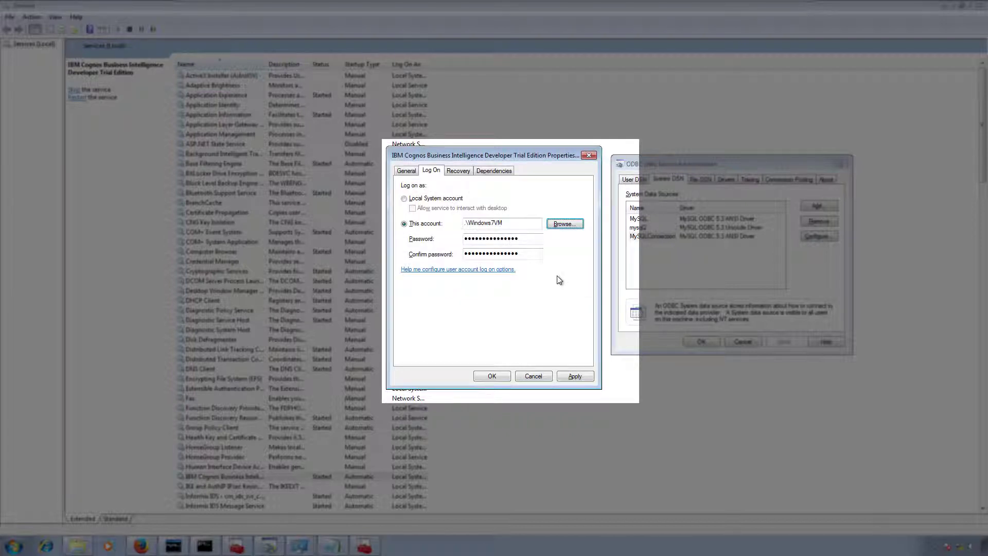
Enter and confirm the account password, then apply the new log-on settings.
click(531, 242)
double_click(530, 242)
text(********)
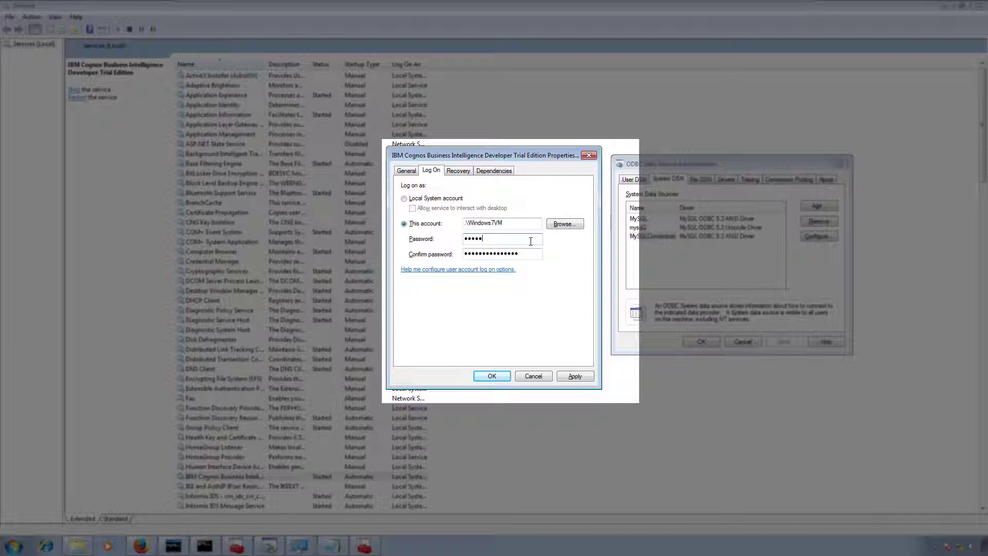
key(Tab)
text(********)
click(572, 377)
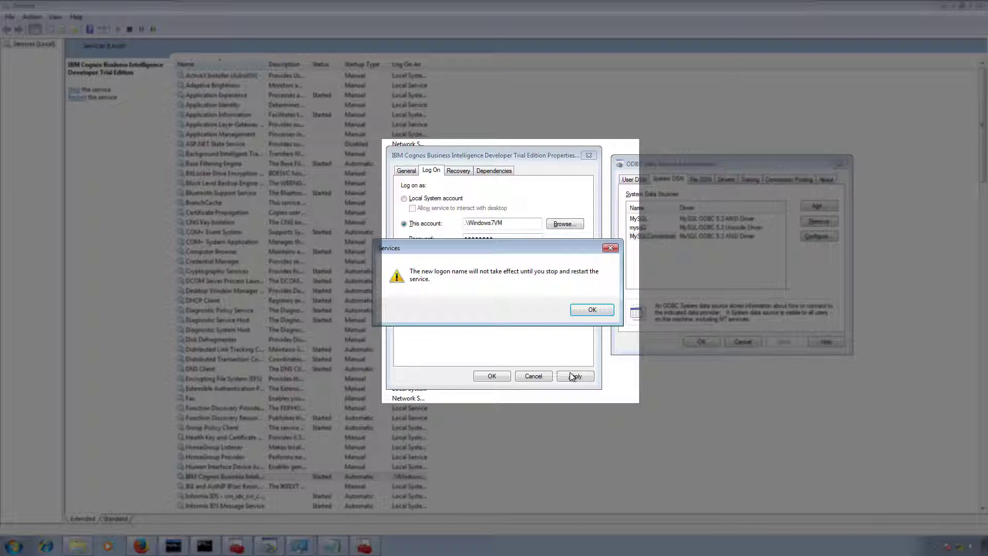
Acknowledge the restart warning, stop the IBM Cognos service, and close its properties.
click(585, 311)
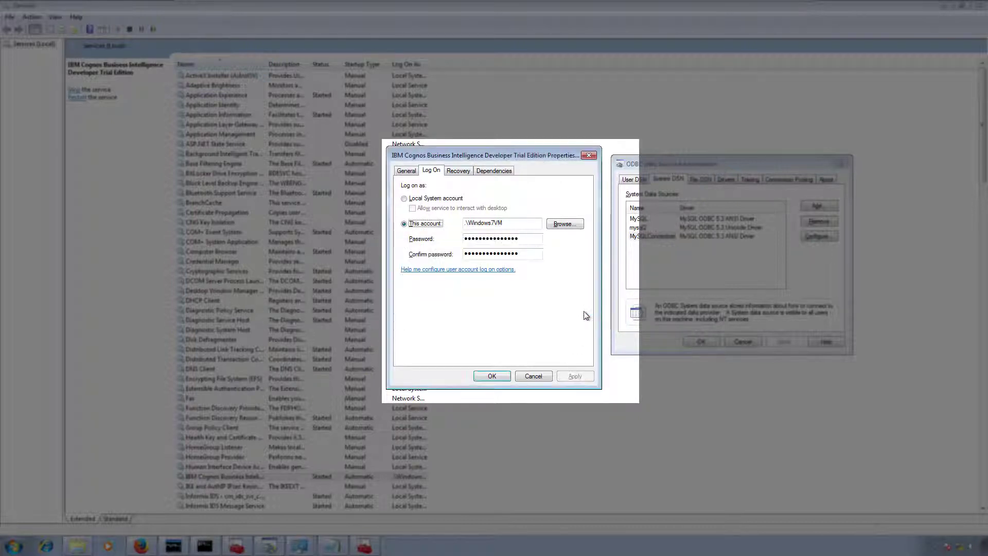
click(414, 172)
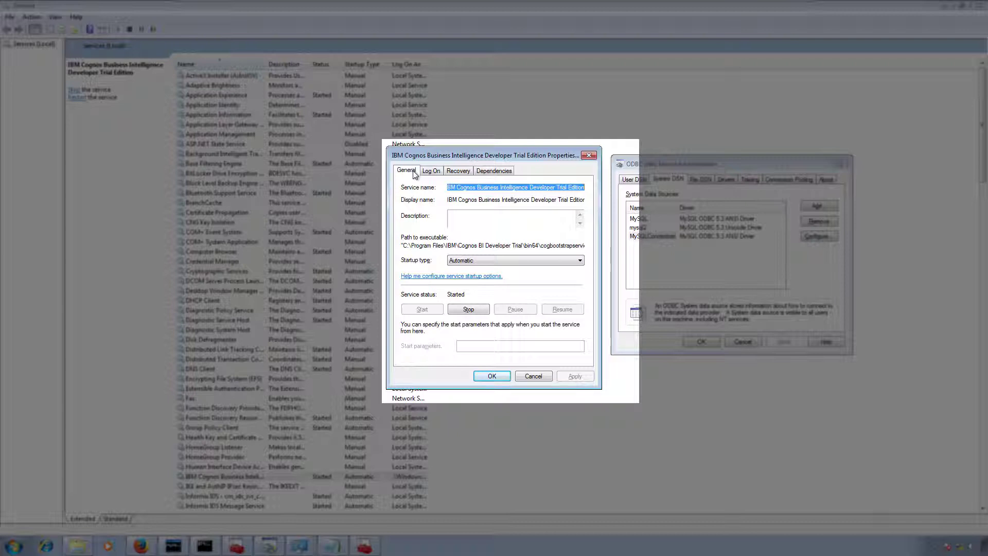
click(469, 311)
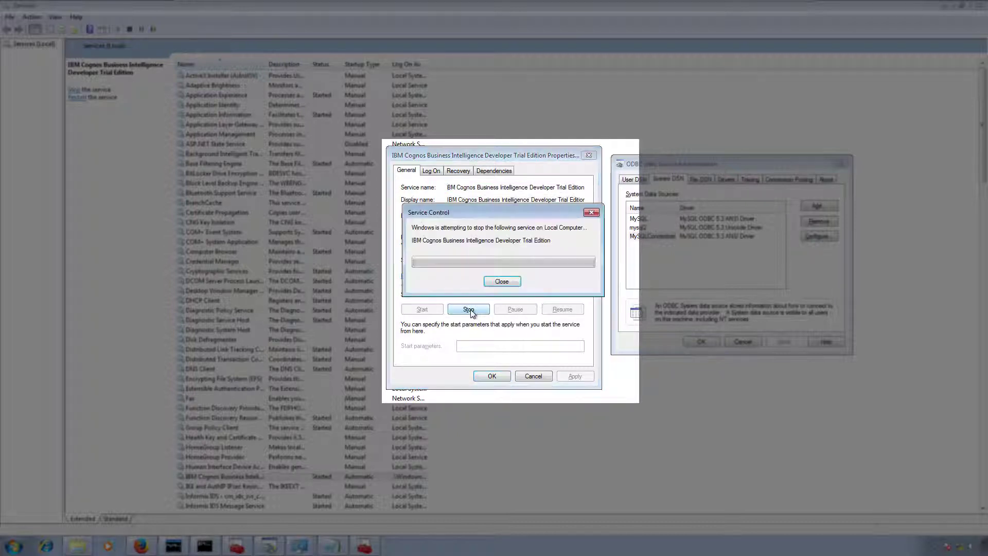
click(490, 279)
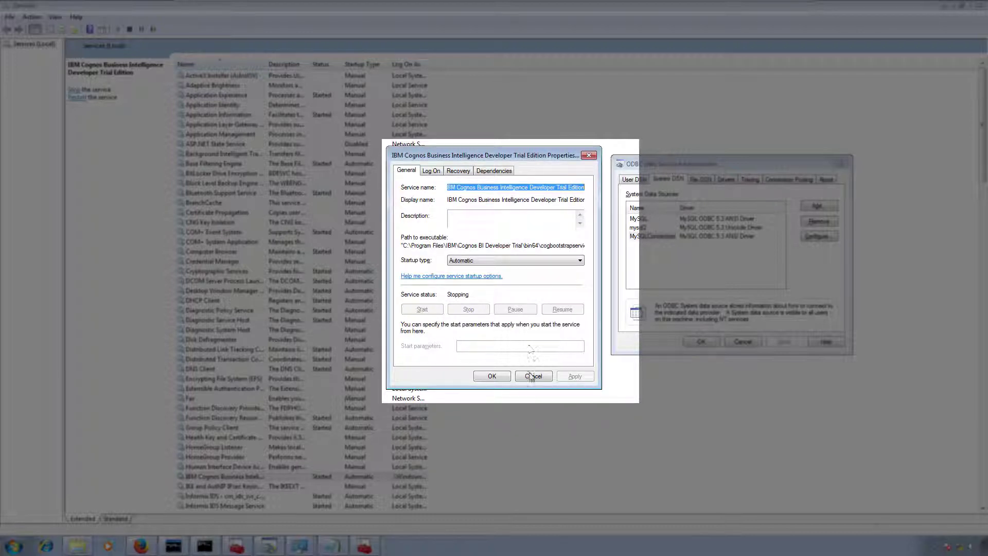
click(492, 377)
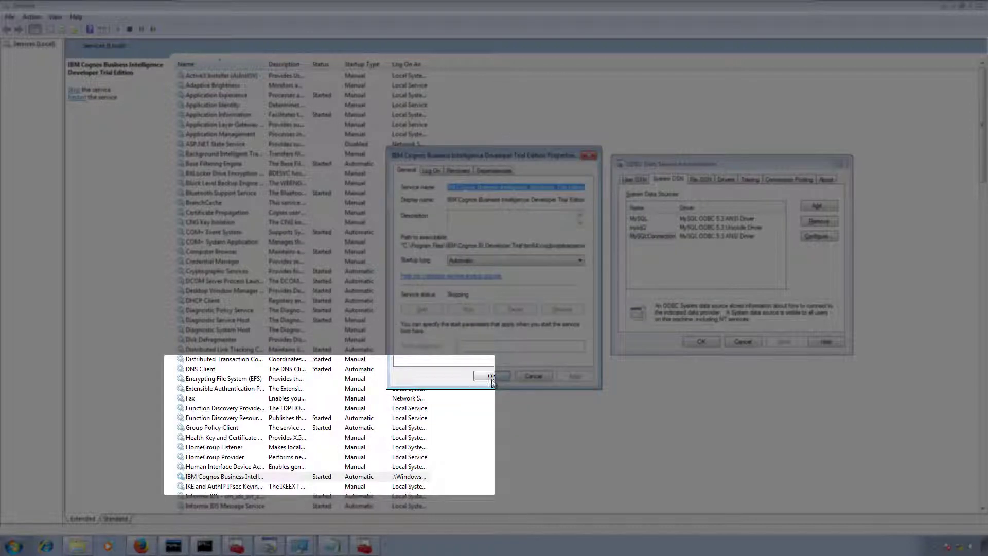
Refresh the service list twice to see the Stopping status, then minimize Services.
right_click(321, 476)
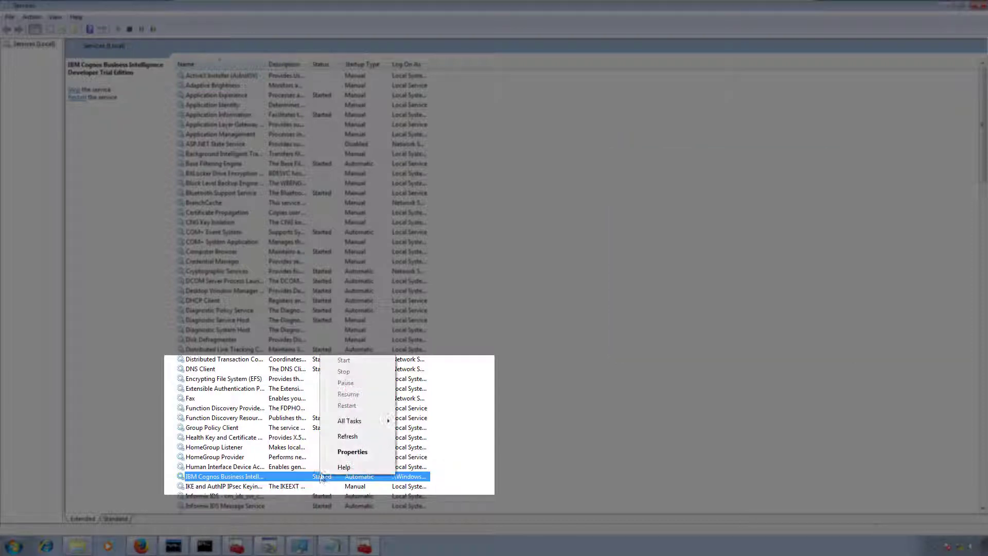
click(363, 438)
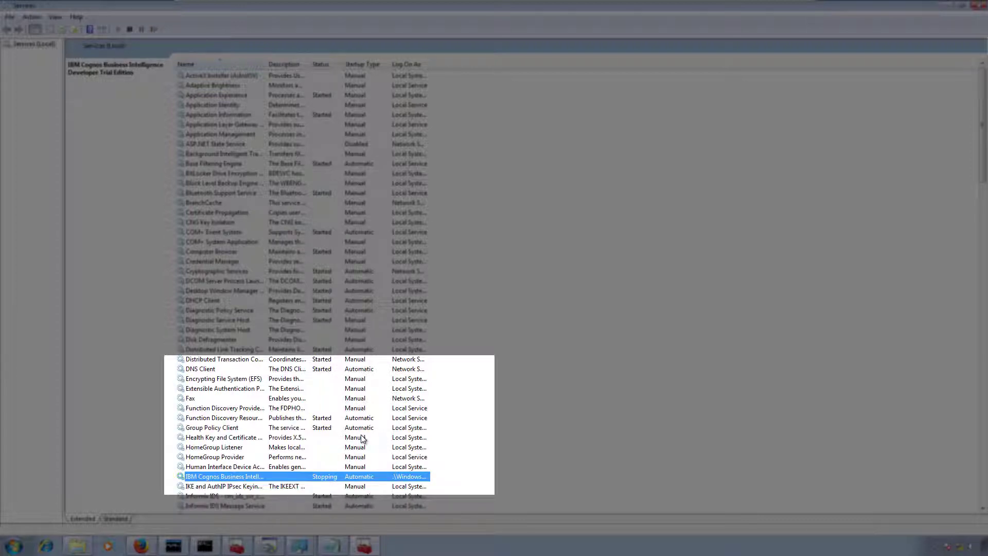
right_click(372, 477)
click(395, 439)
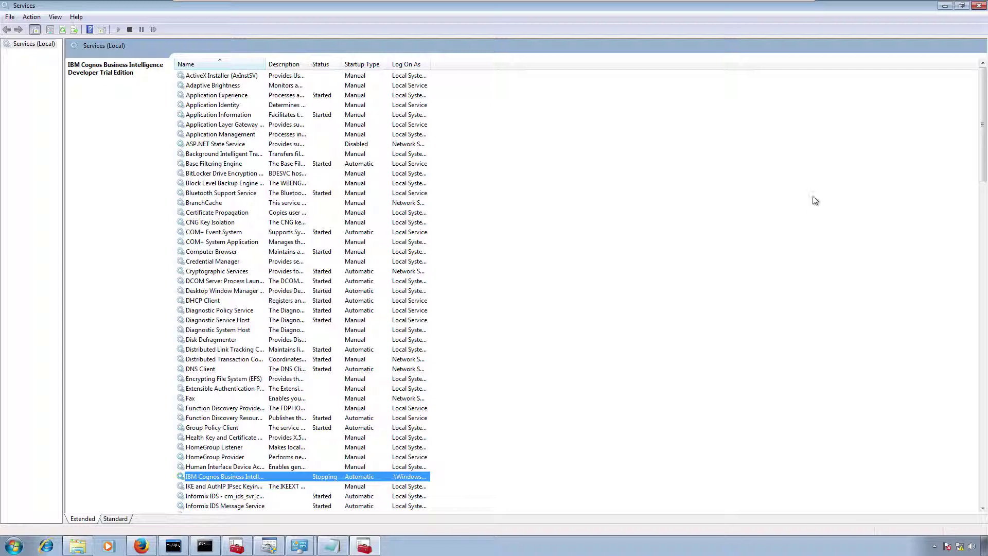
click(945, 5)
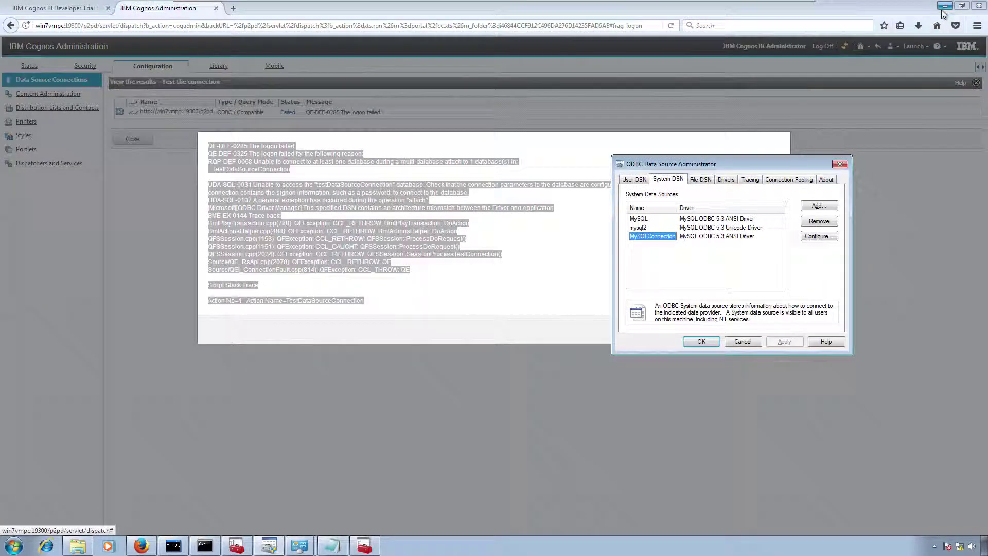
Inspect the mysql-installer-community-5.7.19.0.msi file properties on the desktop, then close them.
click(946, 5)
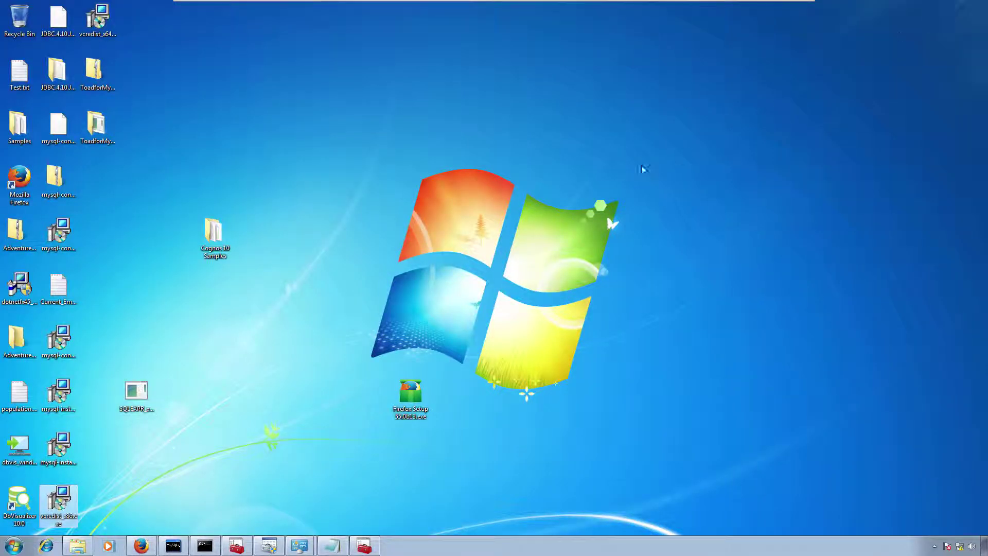
click(70, 454)
right_click(71, 454)
click(88, 443)
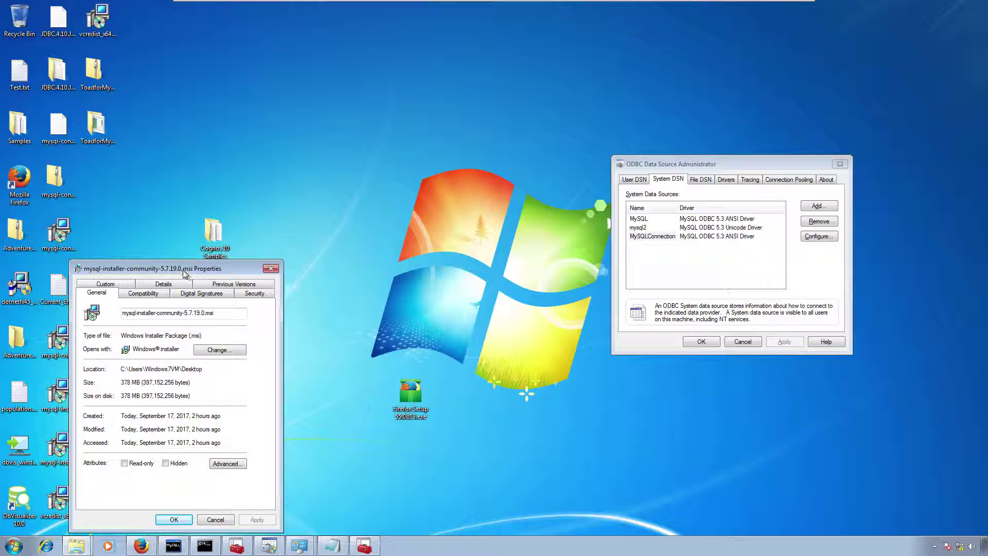
drag(188, 271, 307, 170)
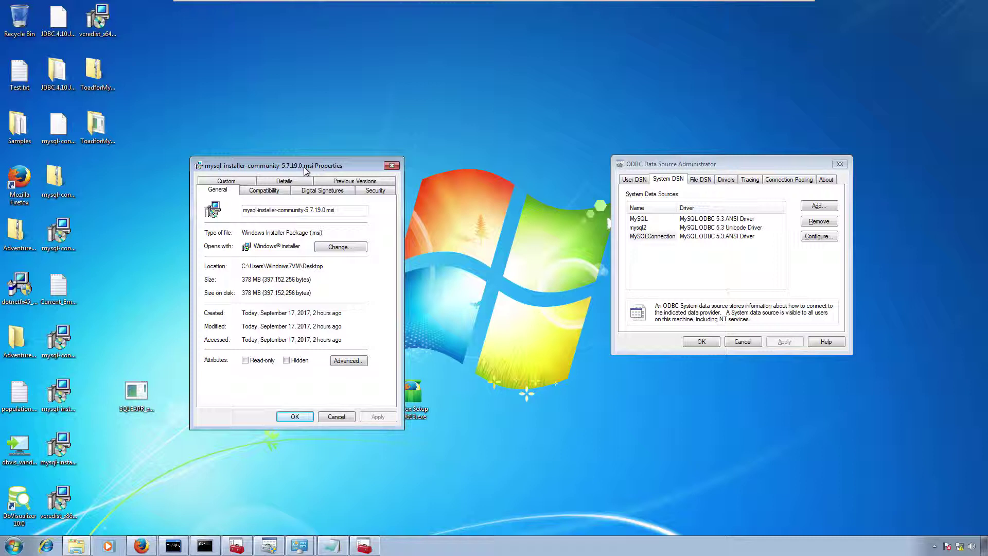
click(391, 165)
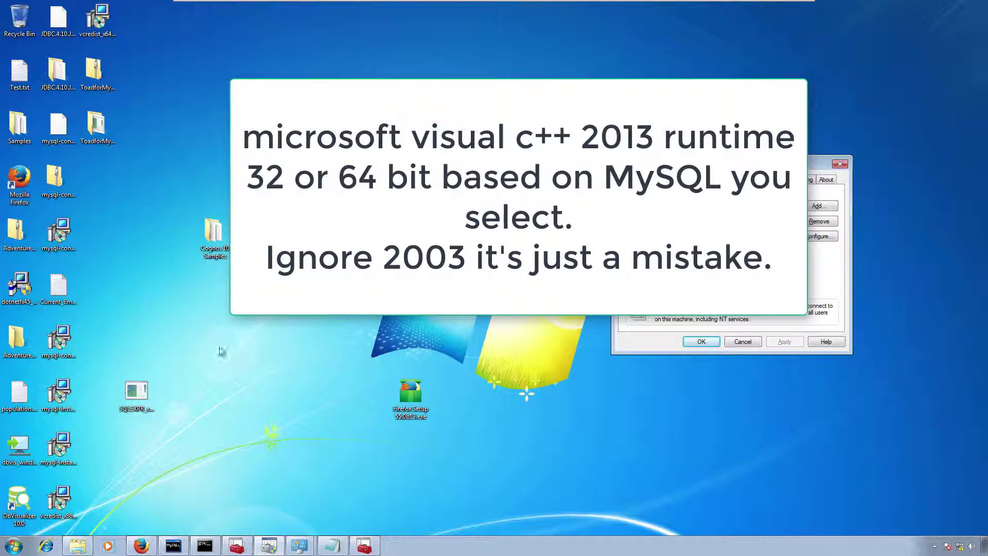
click(70, 502)
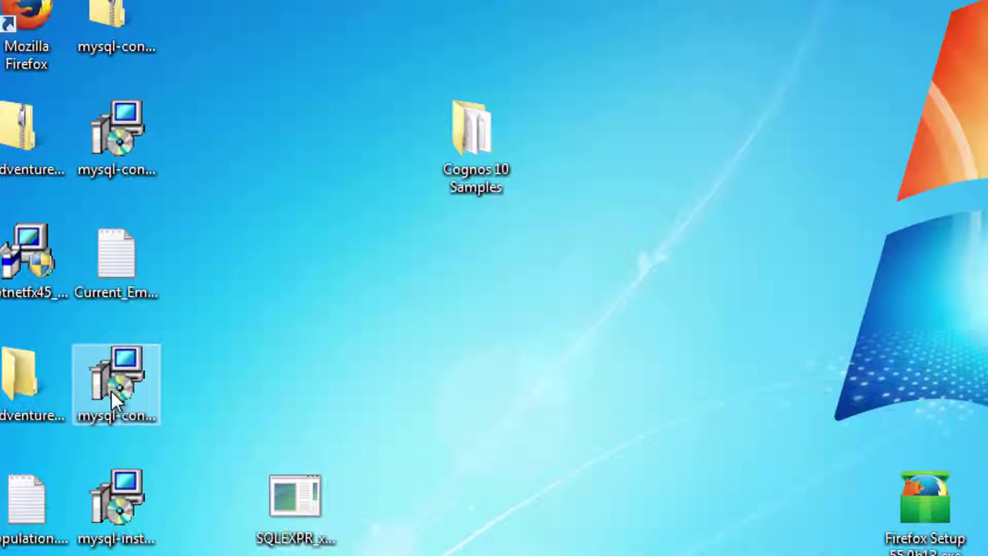
click(115, 394)
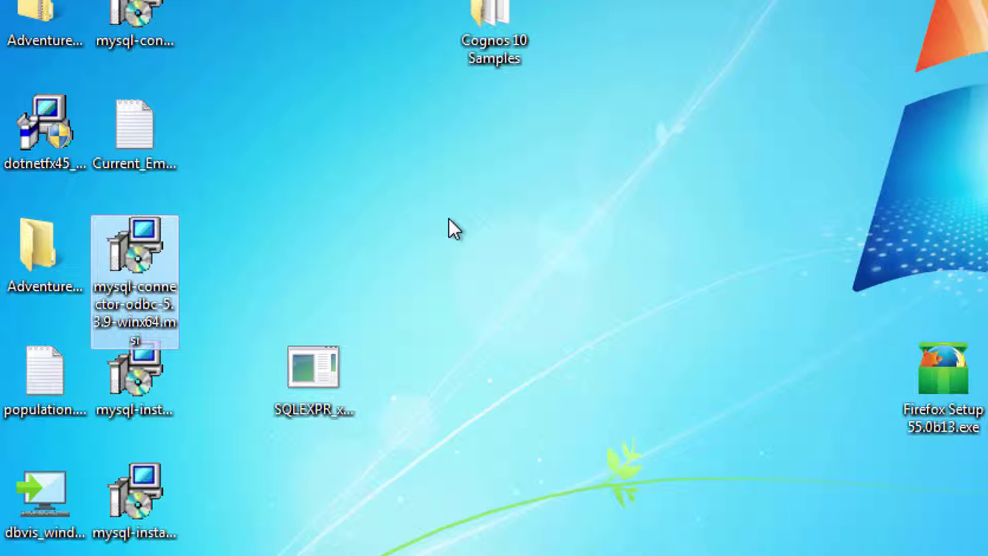
mouse_move(165, 276)
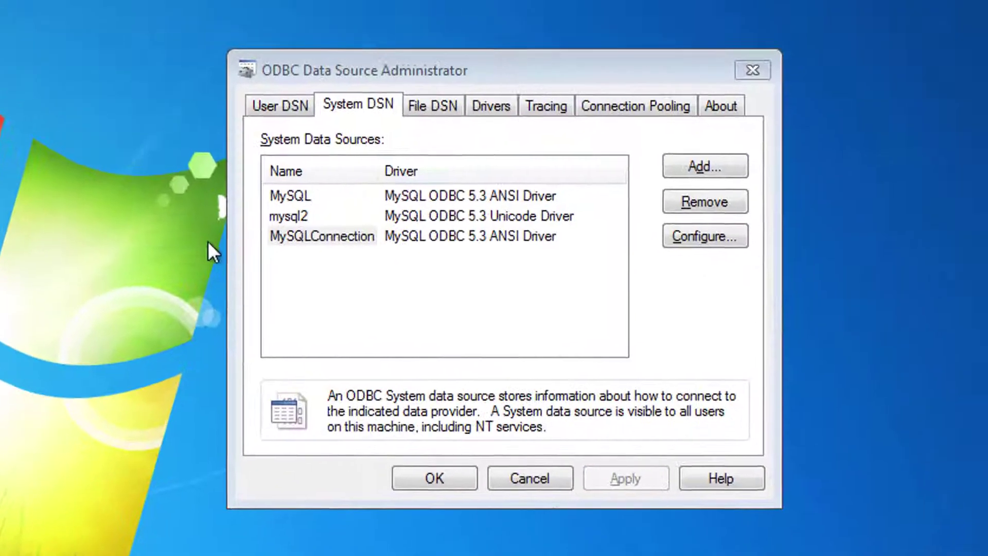
Start a new system DSN and pick the MySQL ODBC 5.3 ANSI Driver.
click(693, 161)
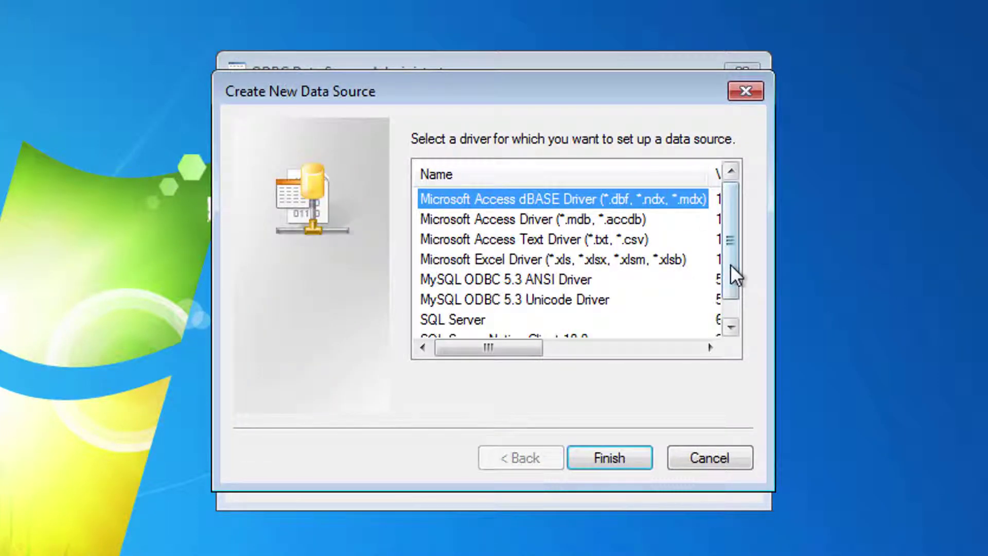
click(732, 320)
click(580, 278)
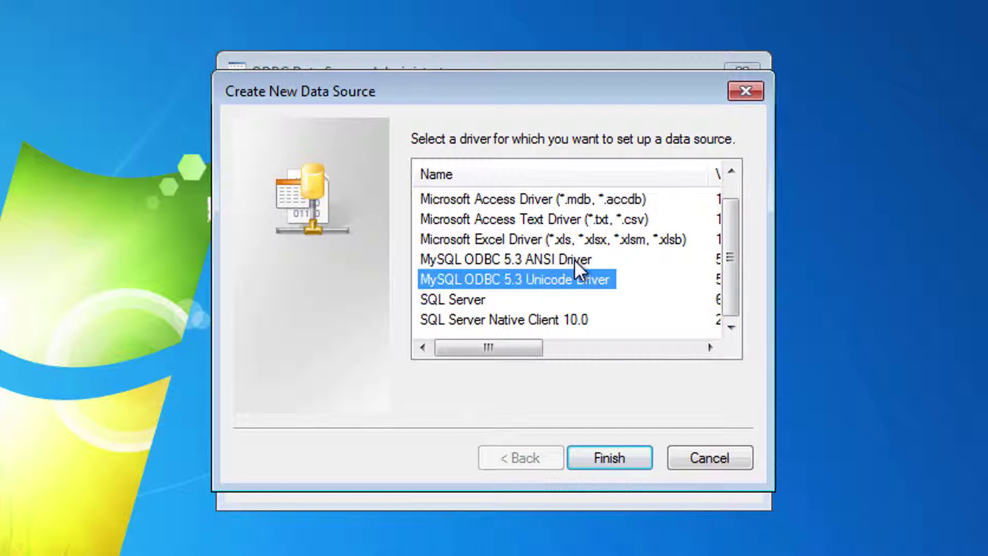
click(574, 259)
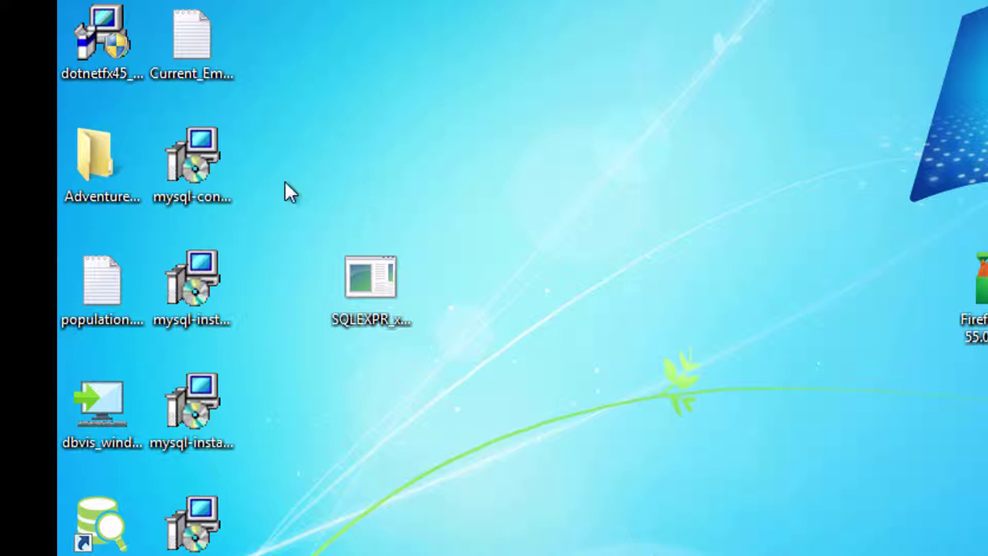
click(231, 180)
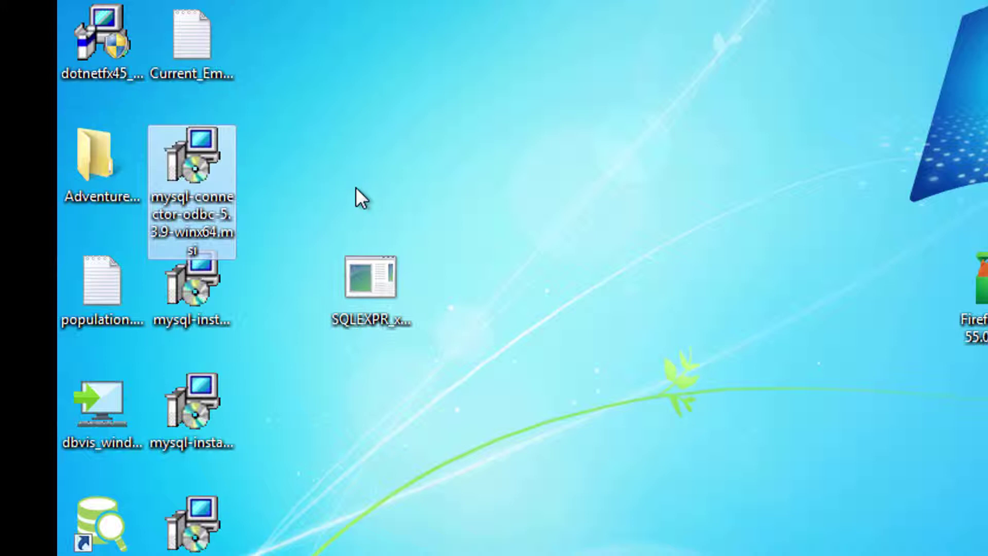
click(307, 178)
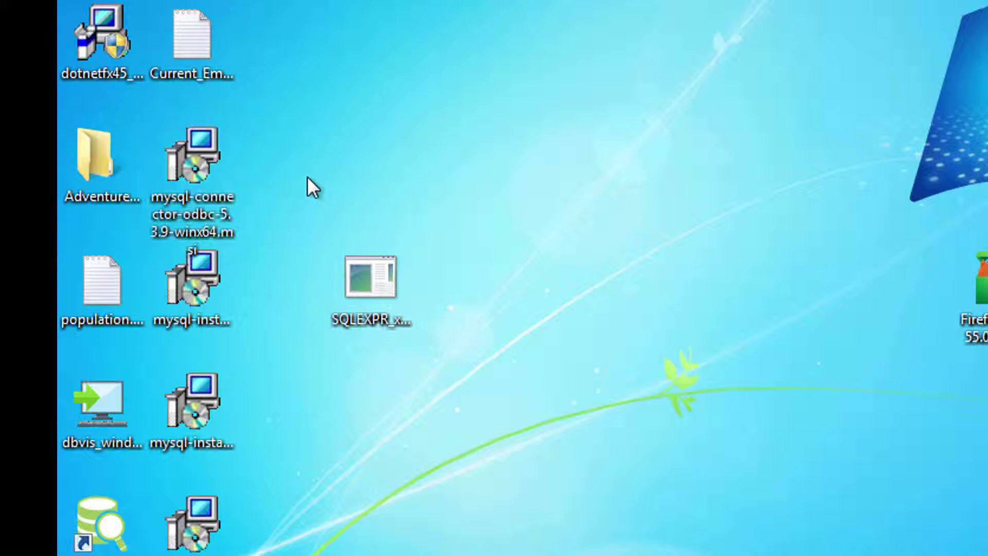
drag(254, 141, 190, 307)
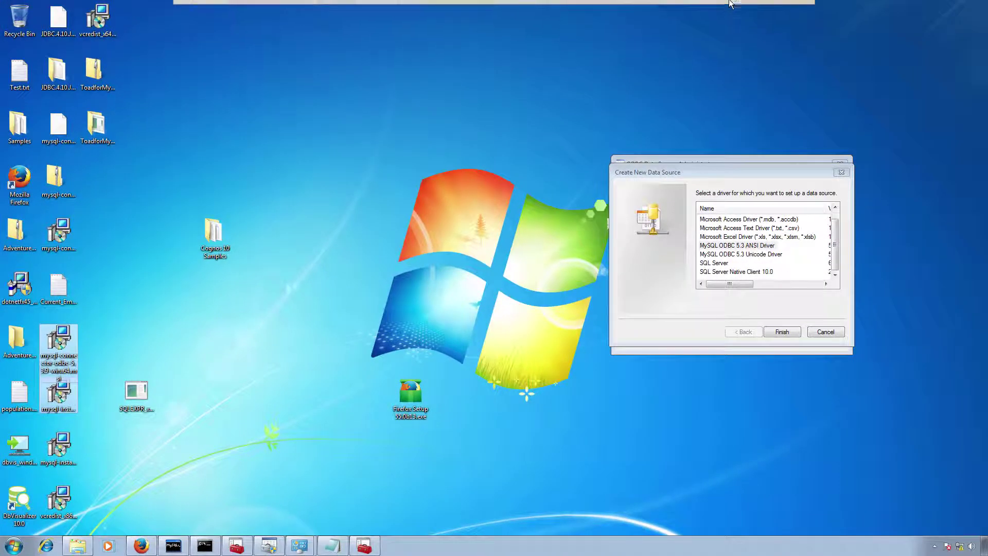
mouse_move(732, 3)
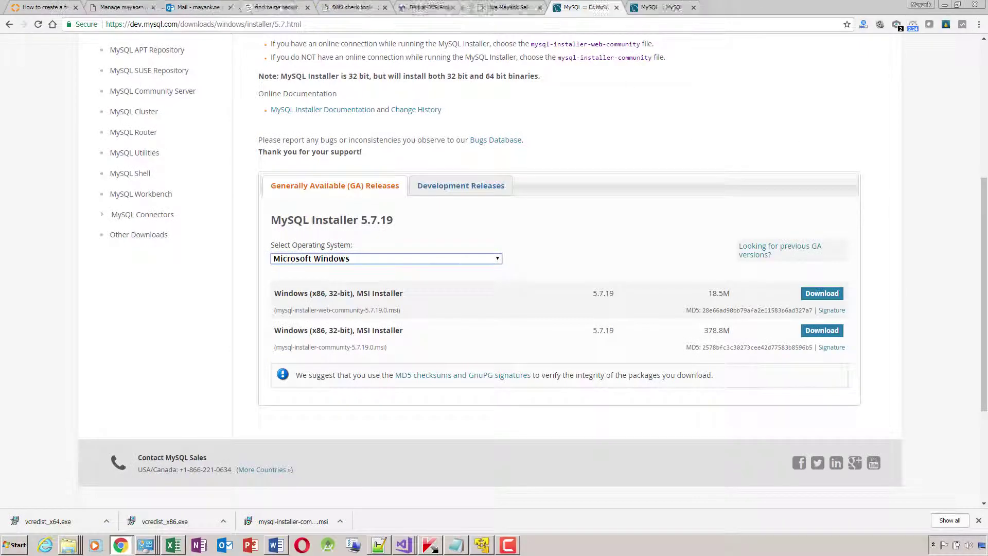
Start downloading the 378.8M MySQL Installer 5.7.19 package, cancel it, and return to Chrome.
scroll(986, 100, up, 5)
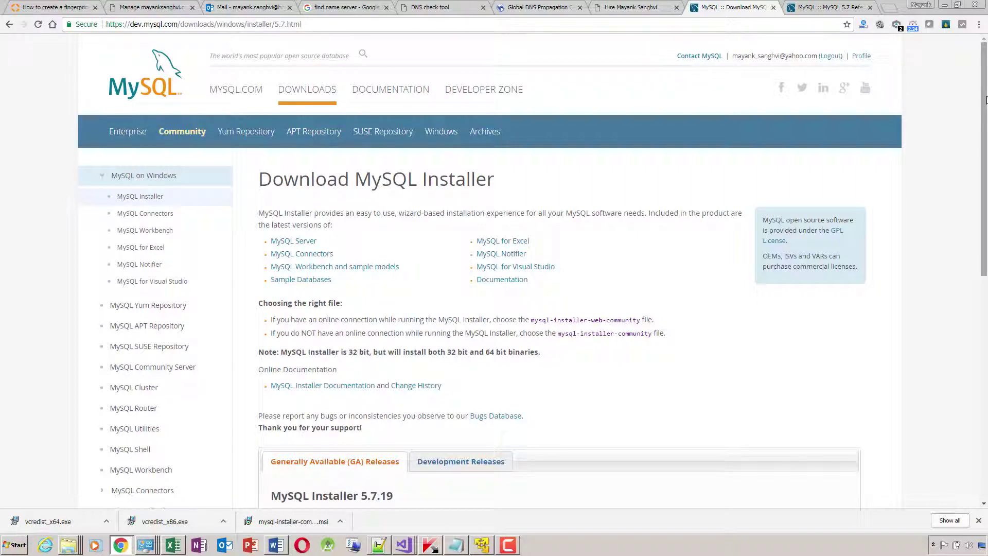
drag(986, 101, 986, 235)
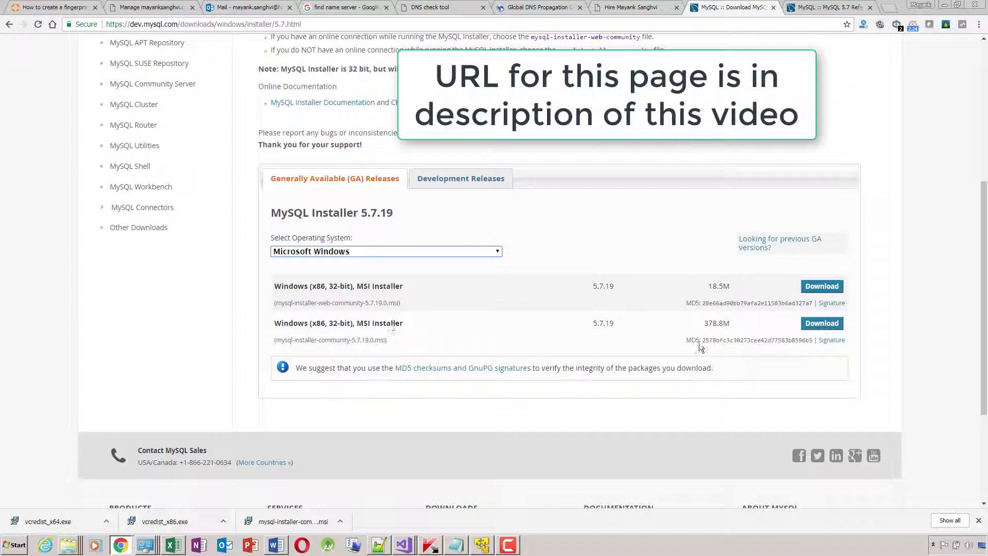
click(833, 325)
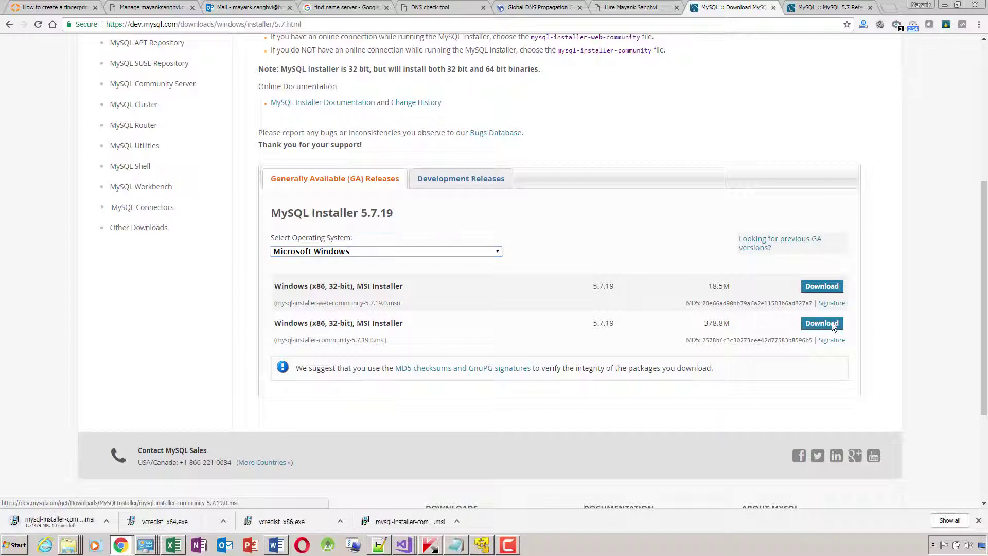
click(107, 521)
click(120, 503)
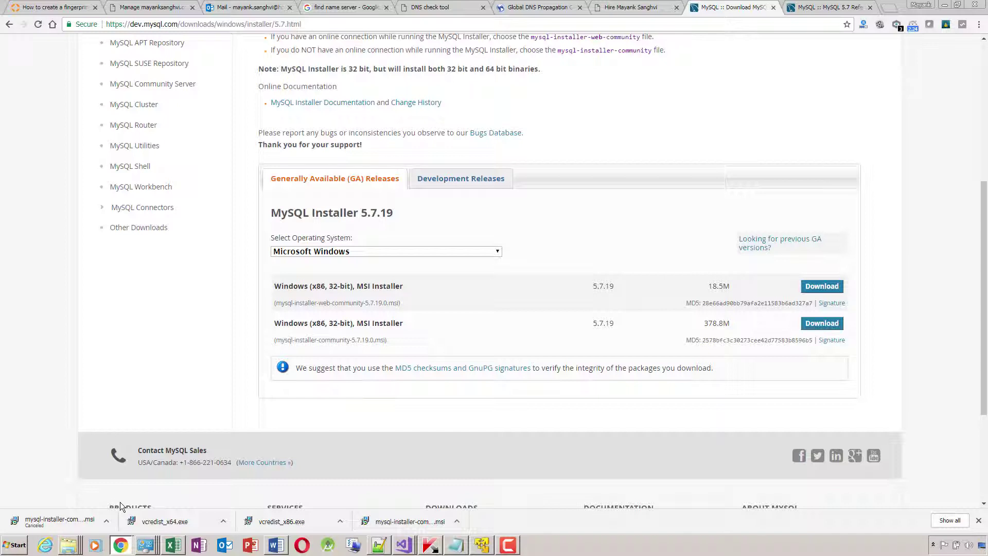
key(alt+Tab)
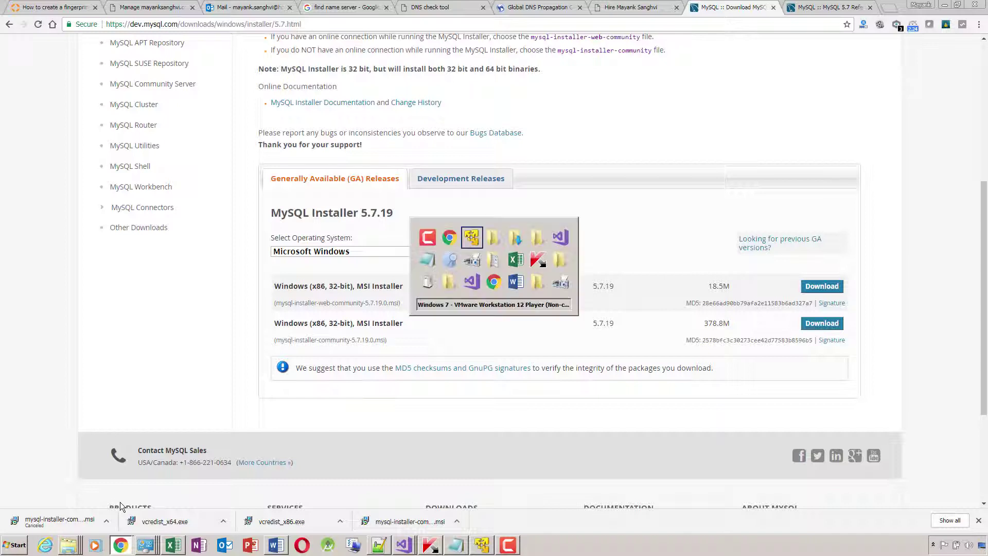
key(shift+Tab)
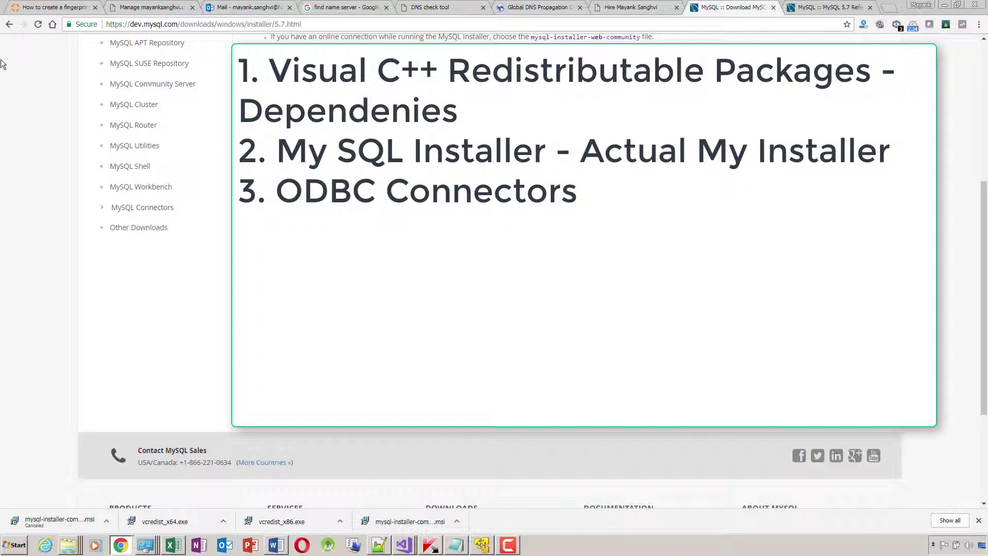
Go back and forward, then follow the MySQL Connectors link from the Download MySQL Installer page.
click(8, 26)
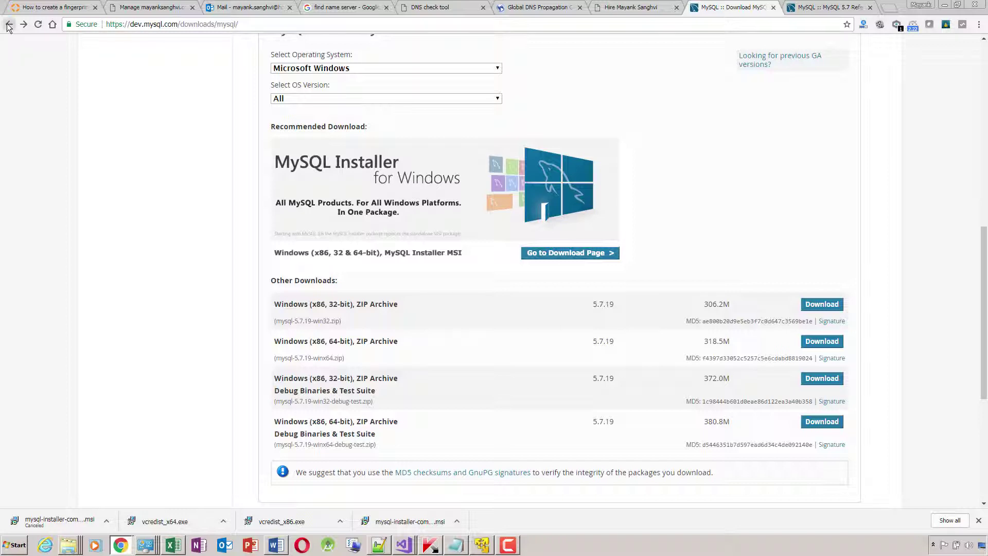
click(8, 26)
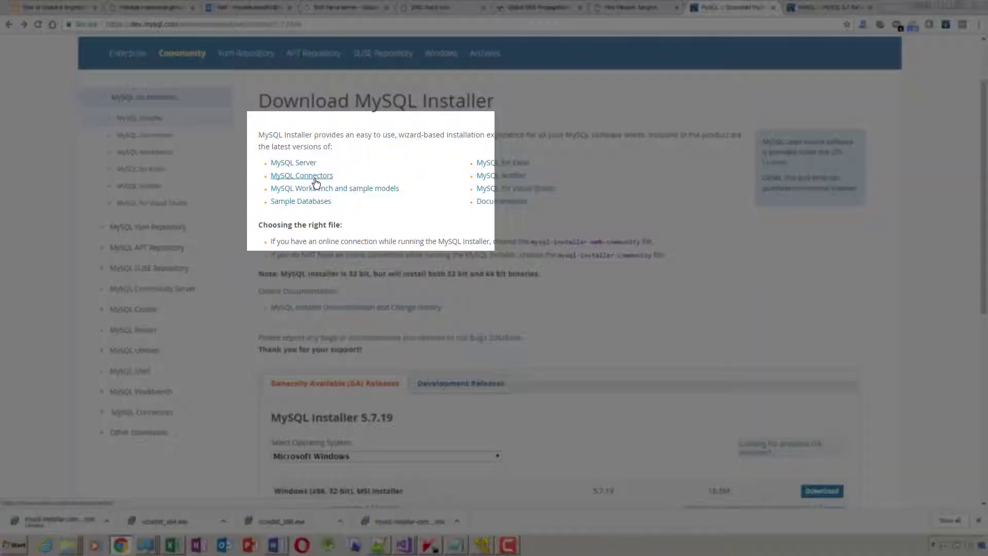
click(315, 181)
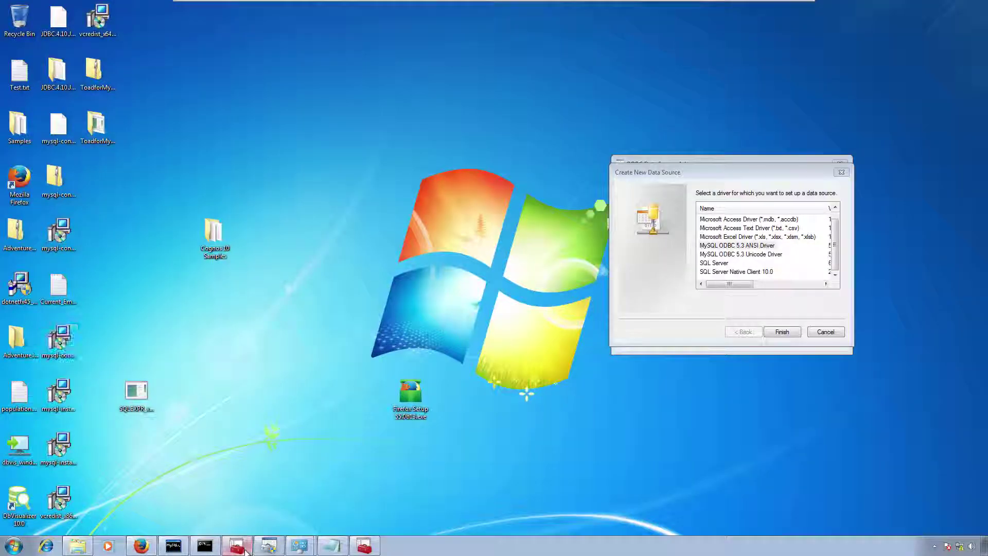
Refresh and start the IBM Cognos Business Intelligence service in Services, then bring up the command prompt.
click(239, 547)
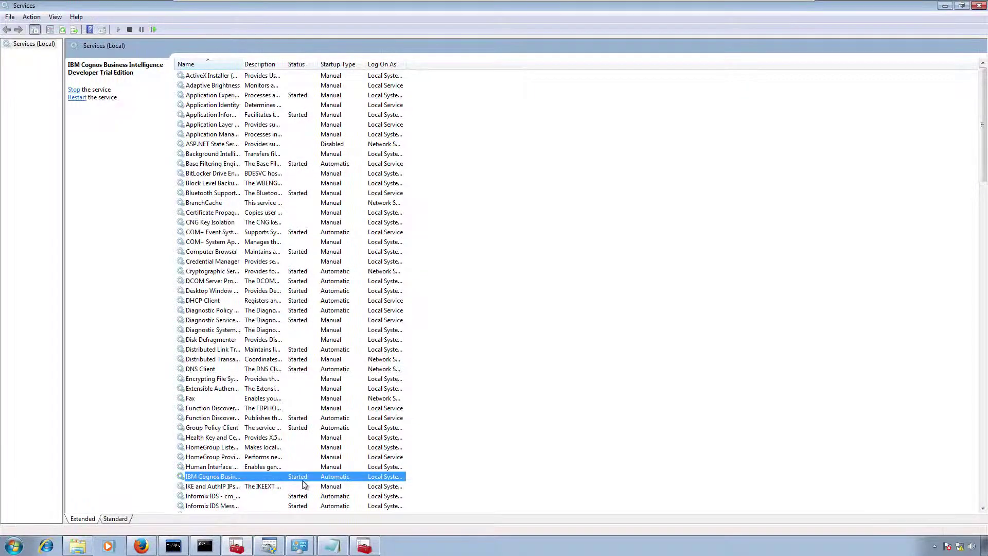
right_click(303, 484)
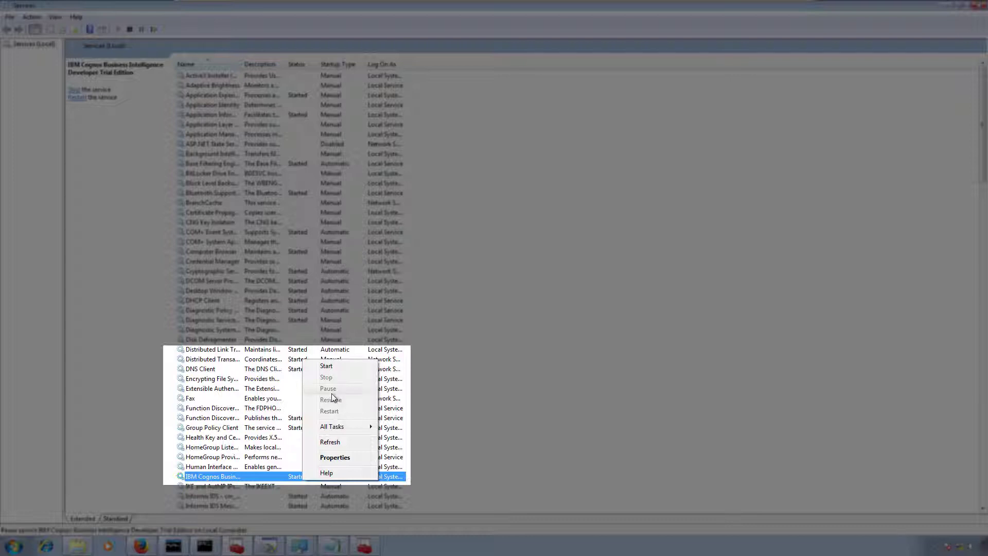
click(341, 443)
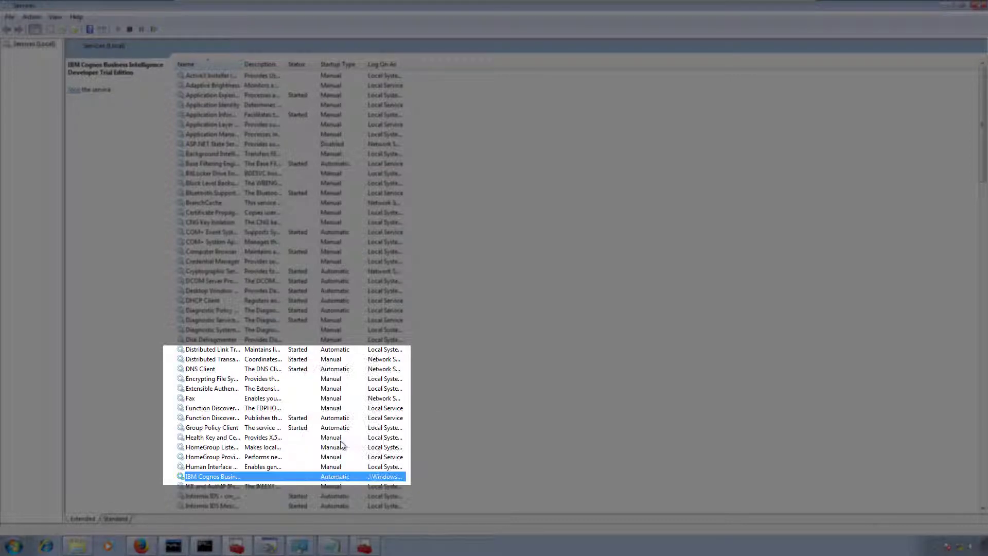
right_click(342, 478)
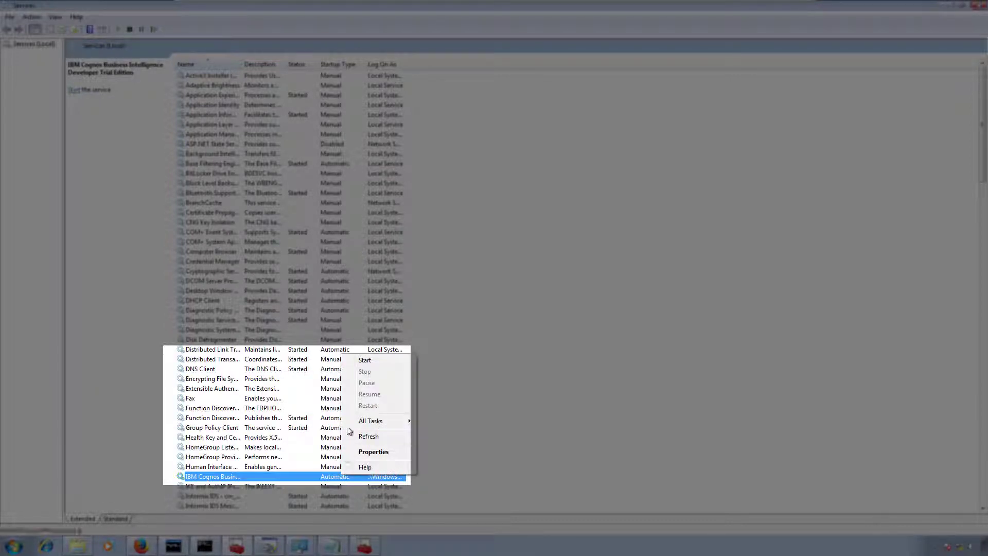
click(365, 360)
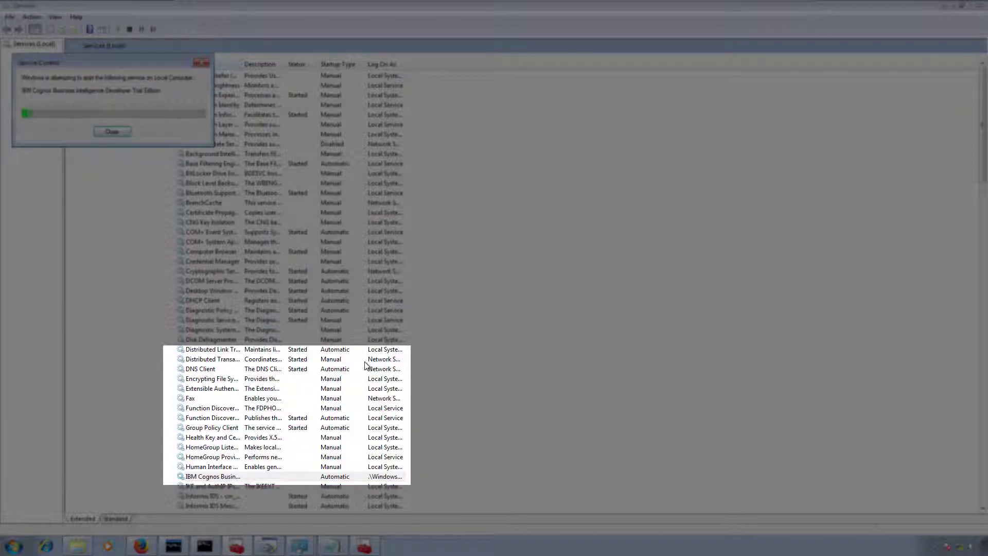
click(119, 132)
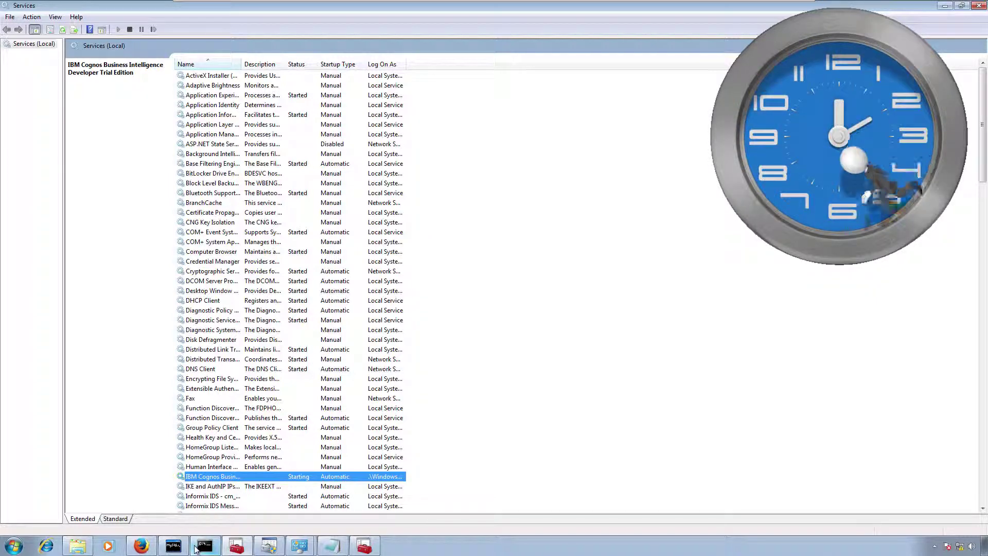
click(201, 548)
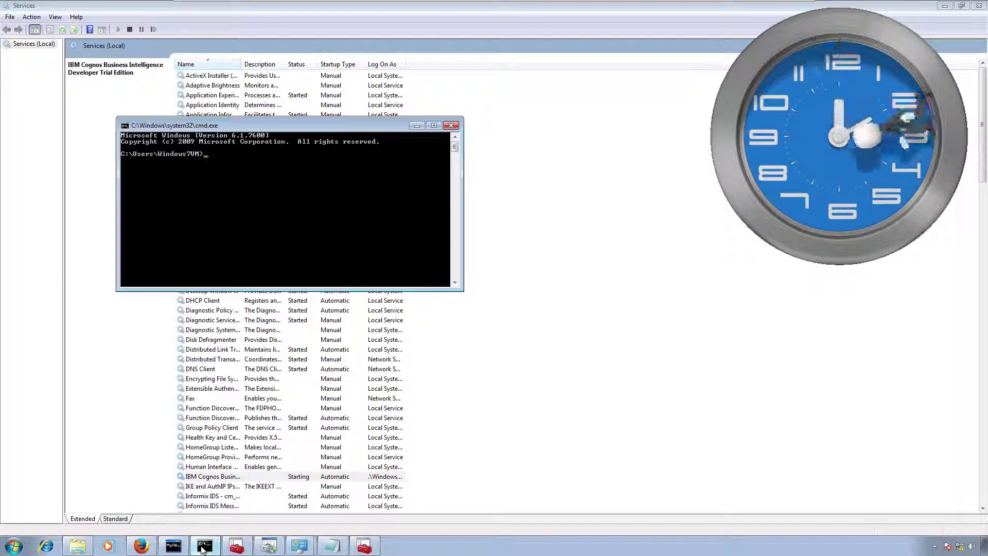
Open the MySQL 5.7 Command Line Client and refresh the IBM Cognos service's status to Started.
click(202, 548)
click(175, 549)
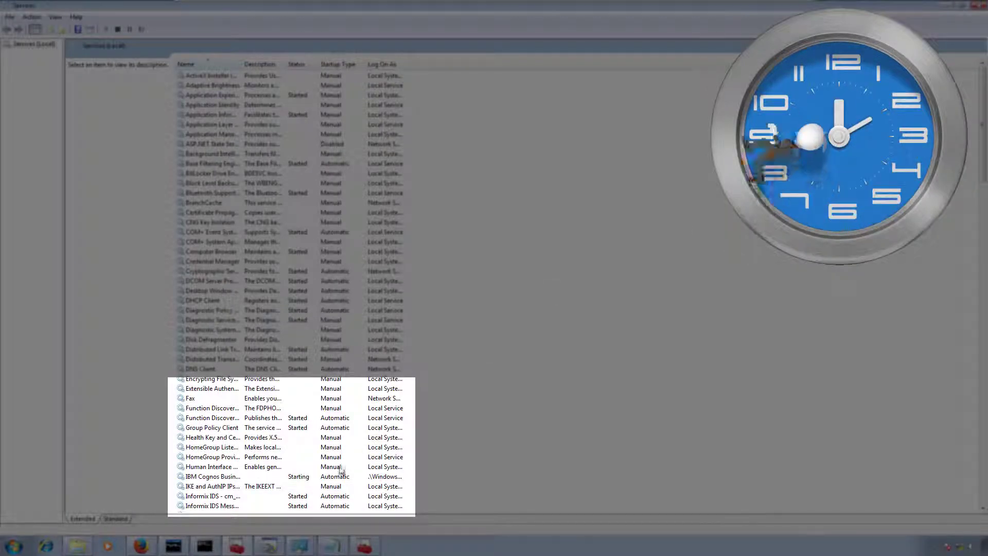
click(325, 477)
right_click(322, 476)
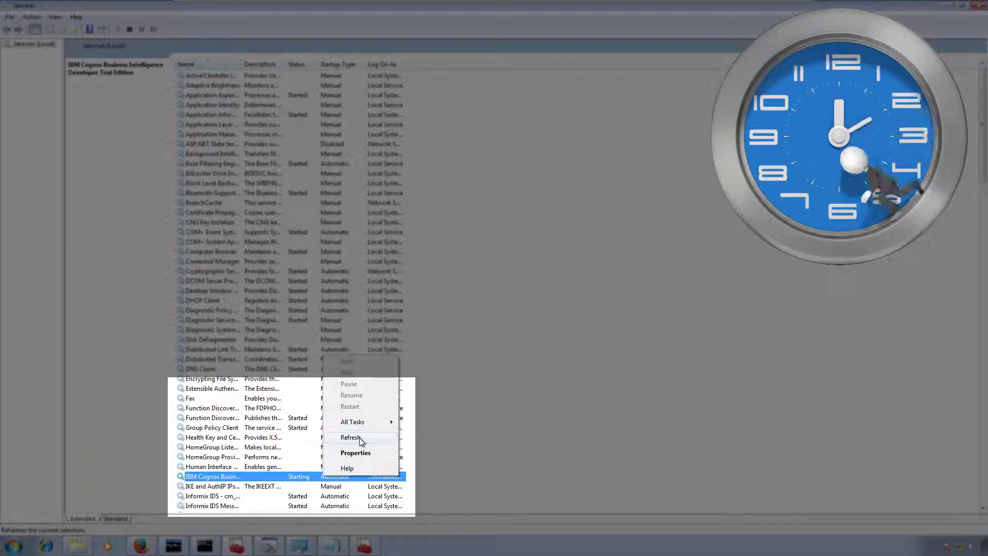
click(360, 439)
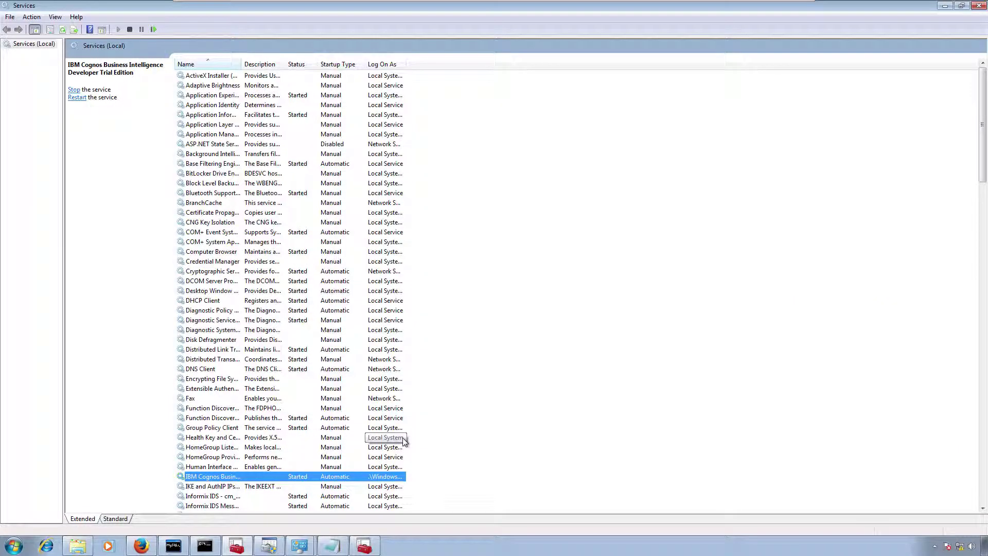
Return to Cognos Administration in Firefox and dismiss the QE-DEF-0285 connection error details.
key(alt+Tab)
key(Tab)
key(Tab)
key(Tab)
key(Tab)
key(Tab)
key(Tab)
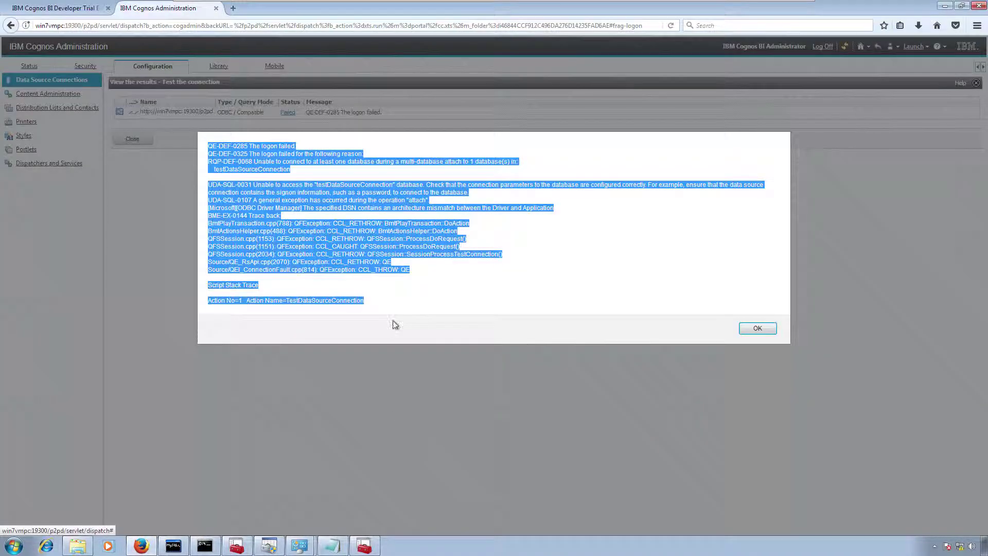
click(758, 328)
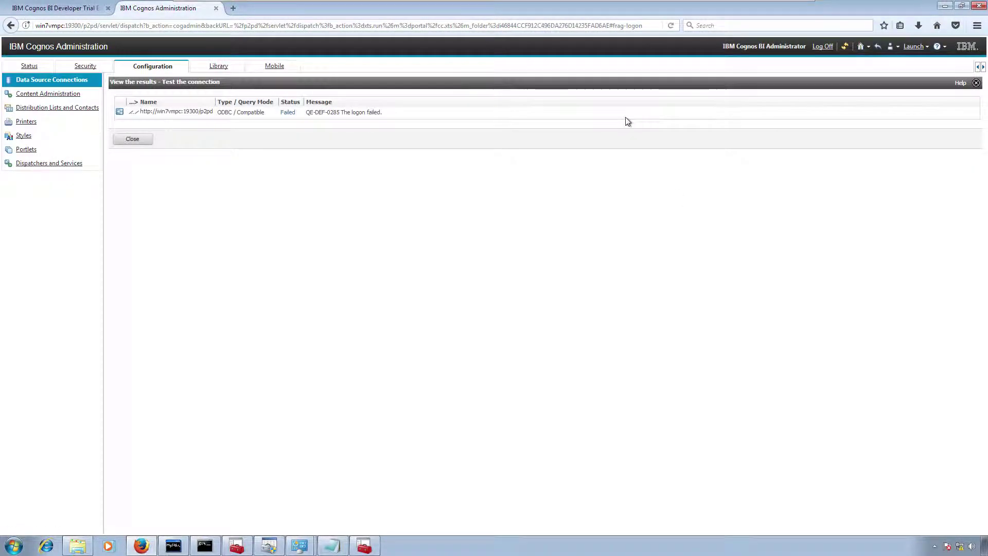
Start a new data source under Data Source Connections and name it MySQL.
click(671, 26)
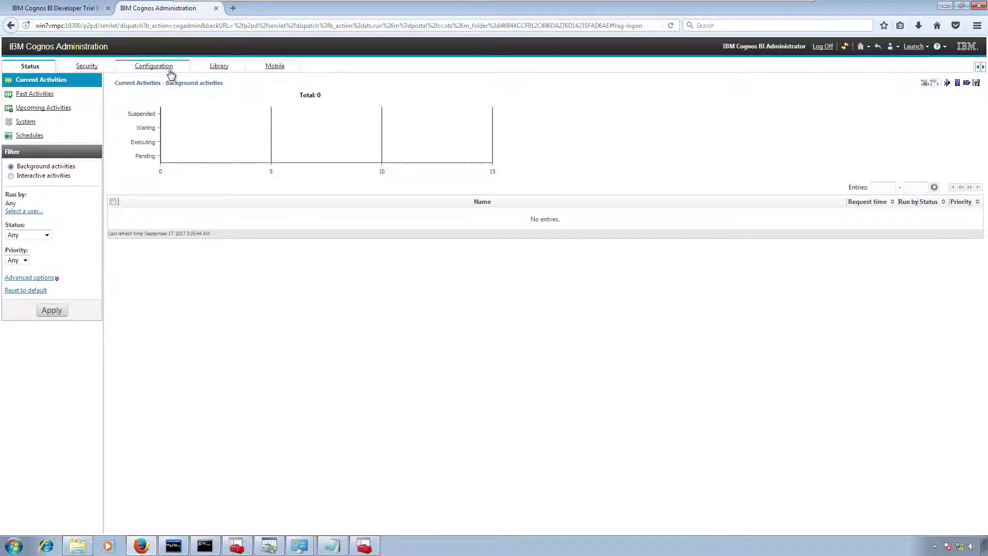
click(171, 72)
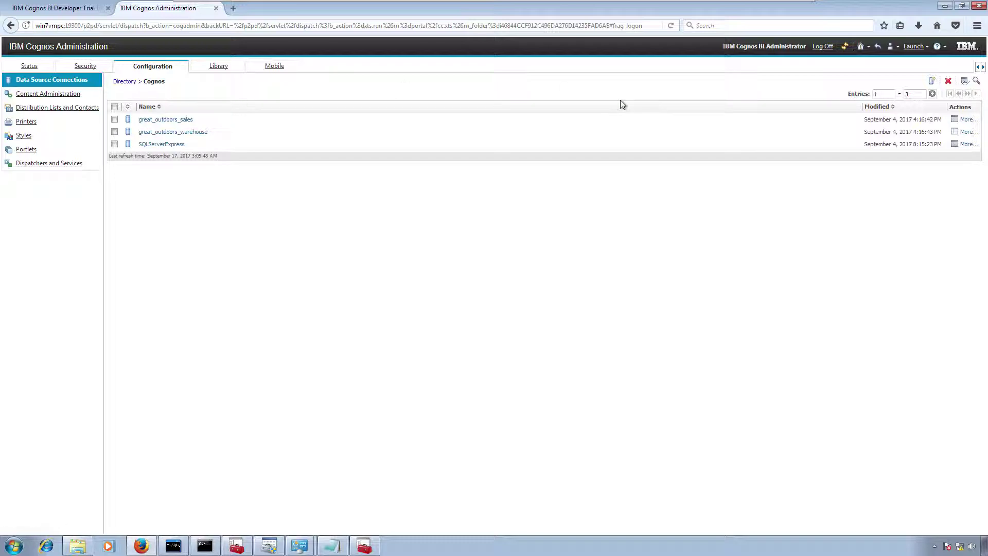
click(932, 83)
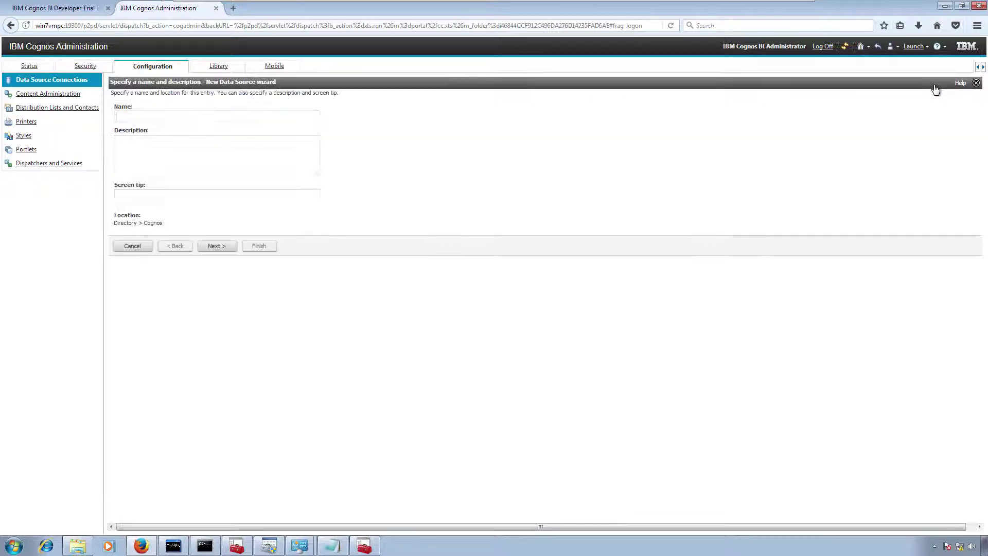
text(MySQ)
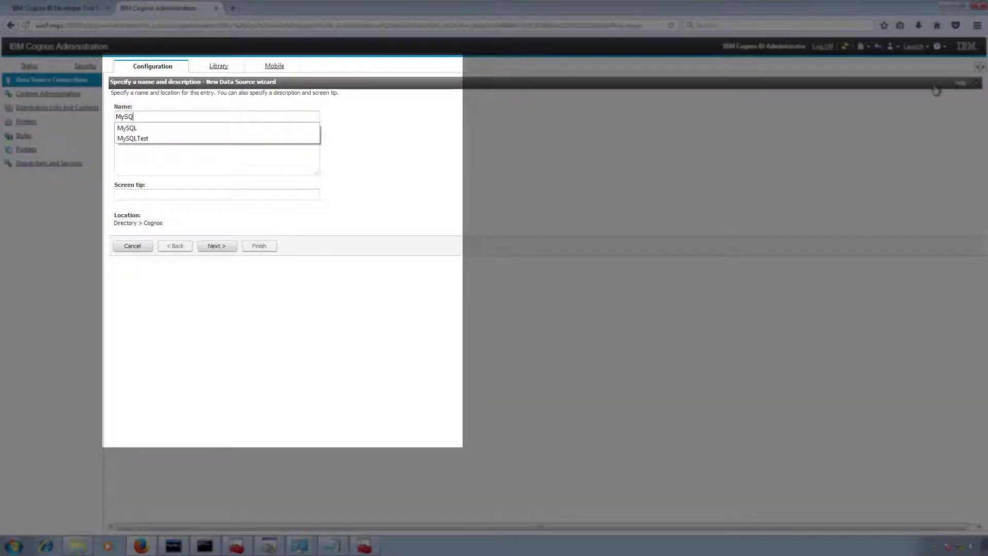
text(L)
Check the MySQLConnection DSN settings in ODBC Administrator, then return to the Cognos wizard.
key(alt+Tab)
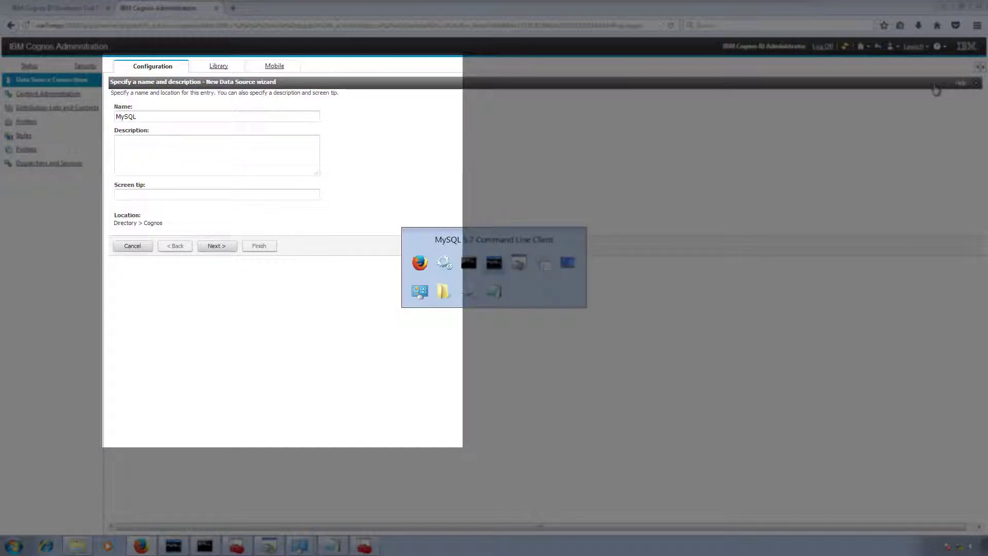
key(alt+Tab)
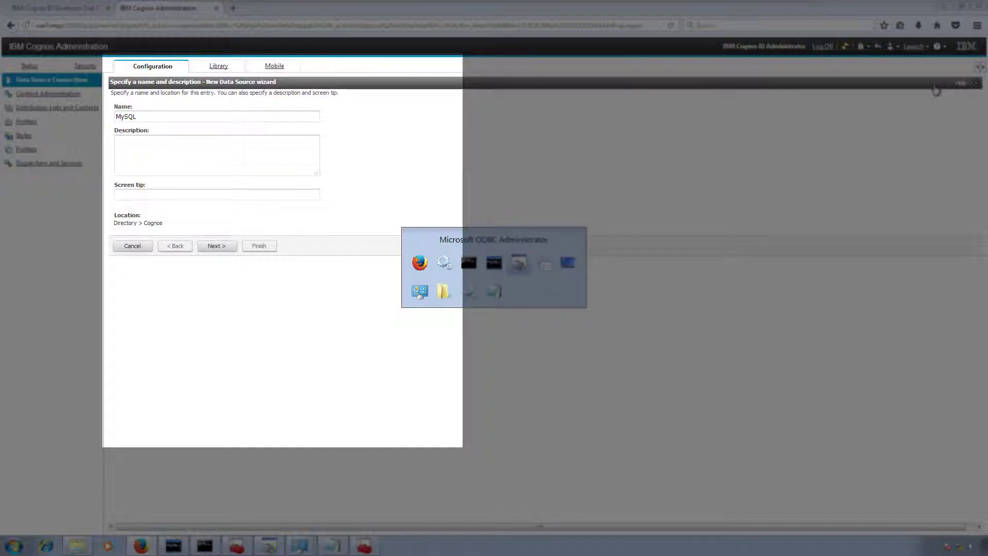
key(Escape)
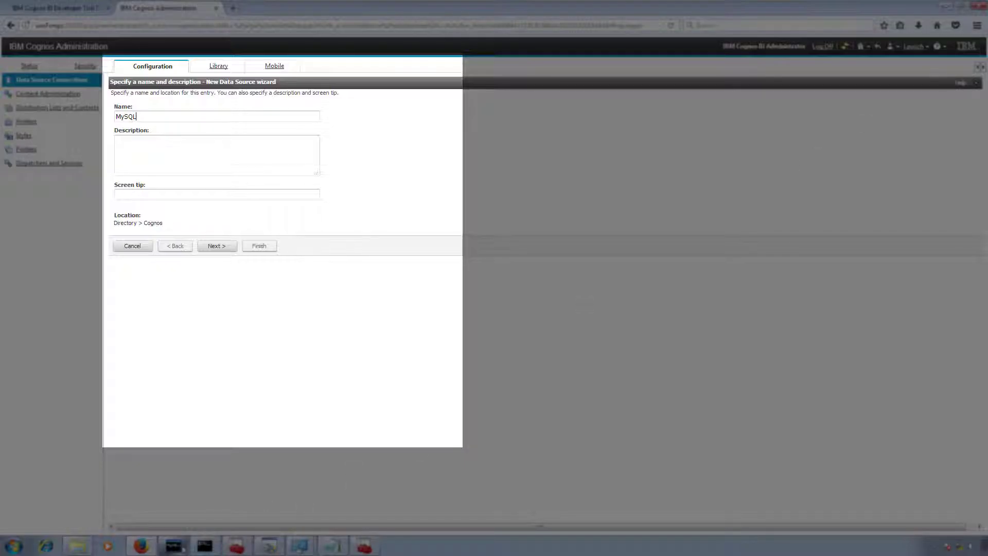
click(270, 548)
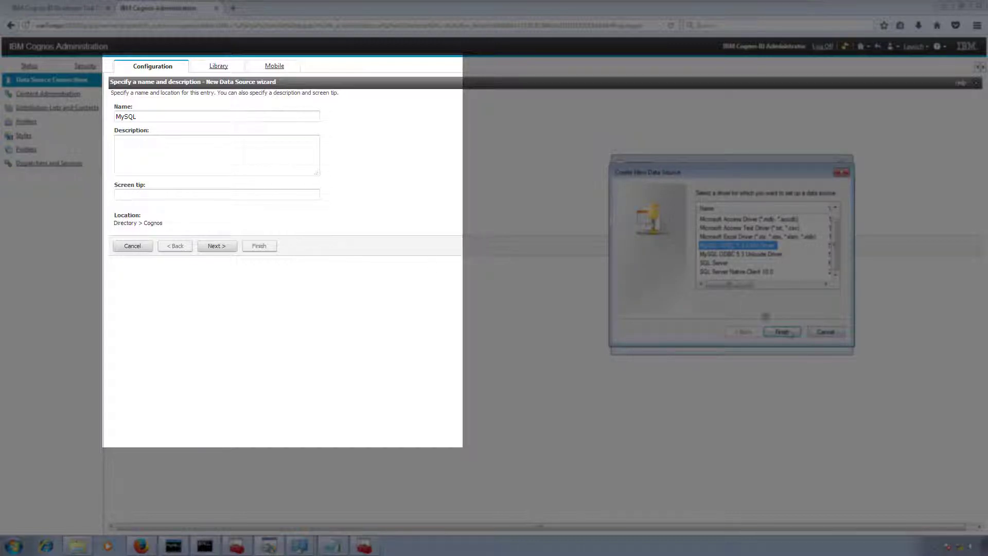
click(814, 332)
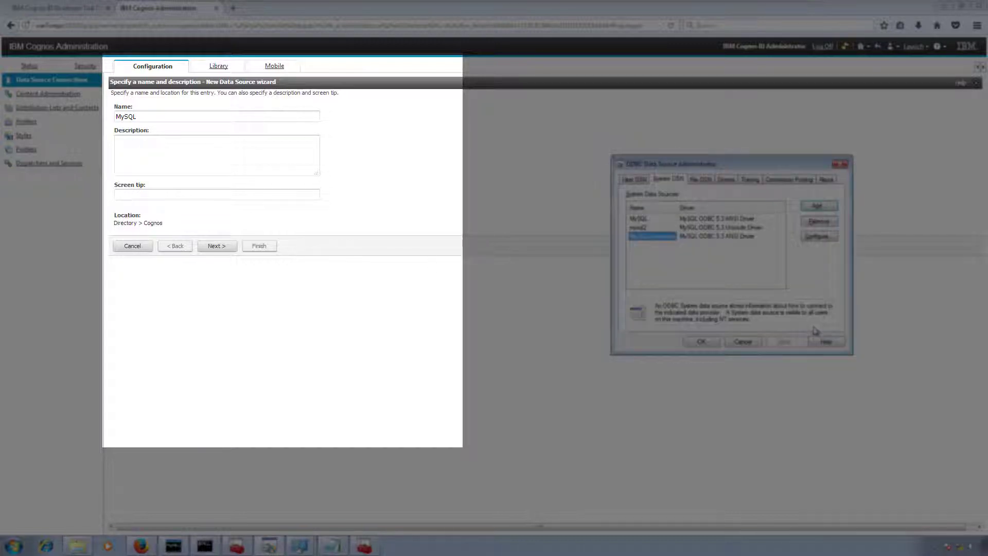
double_click(664, 237)
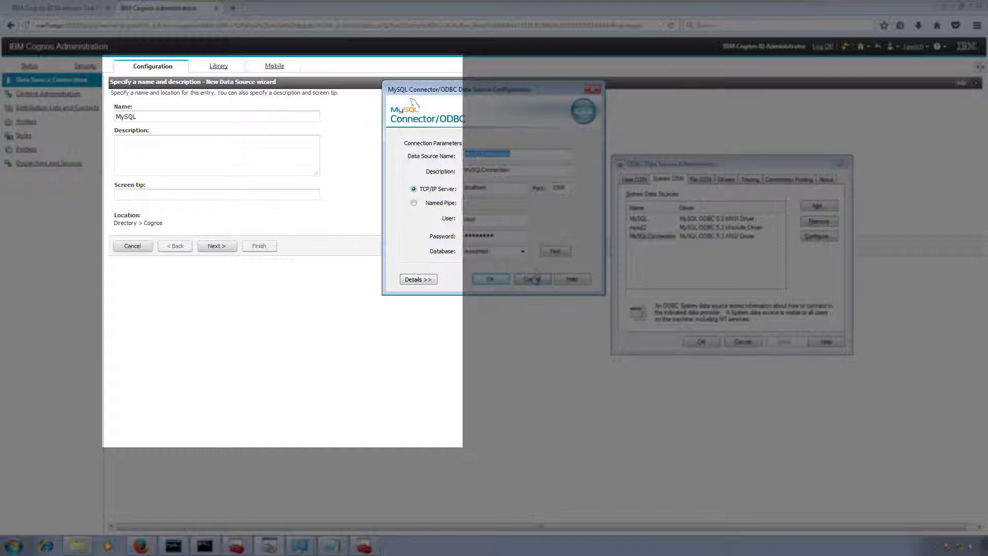
click(214, 247)
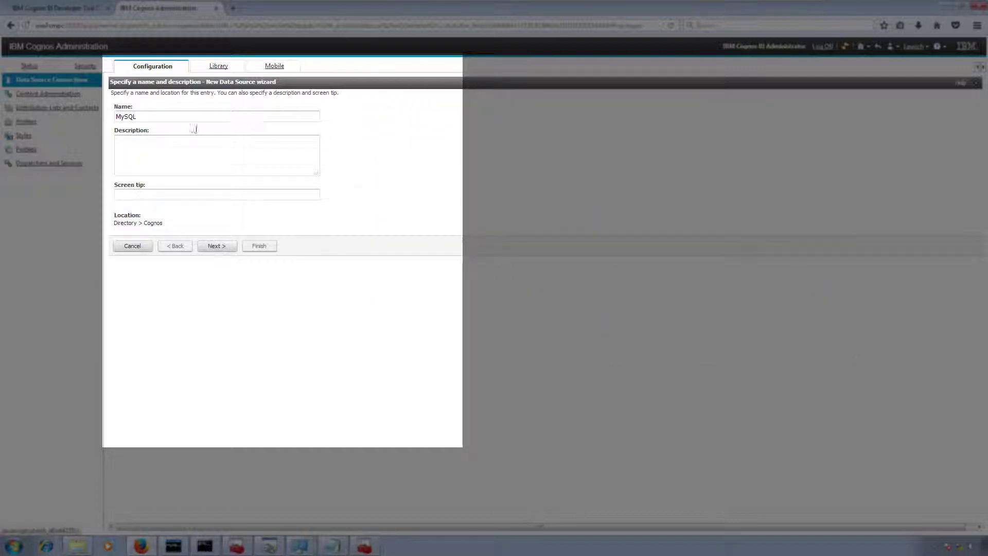
Set the MySQL data source connection type to ODBC.
click(217, 247)
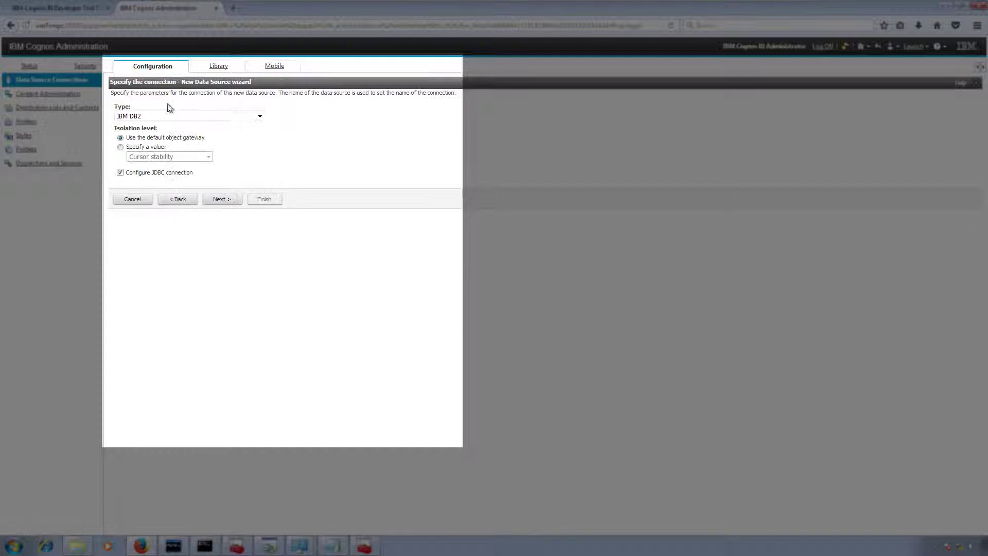
click(169, 116)
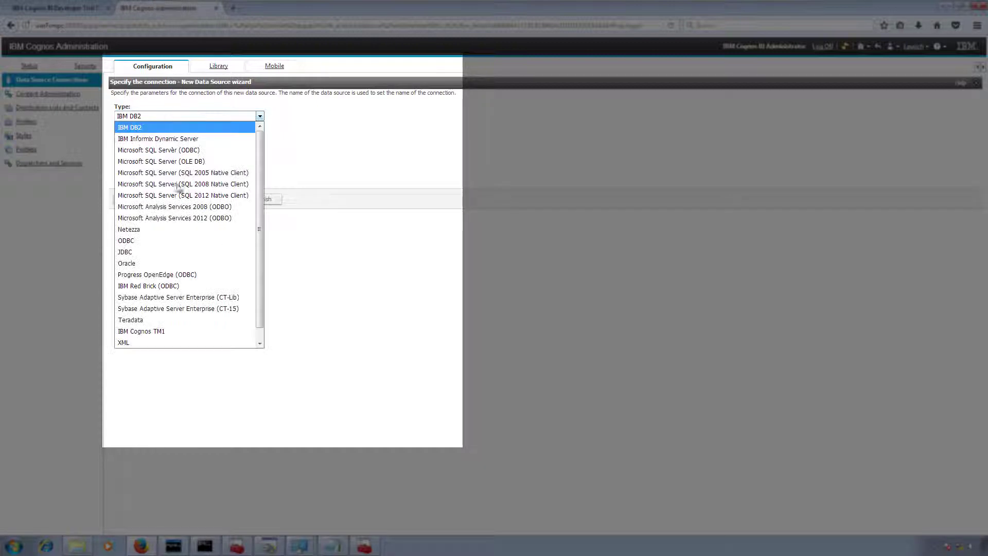
click(180, 240)
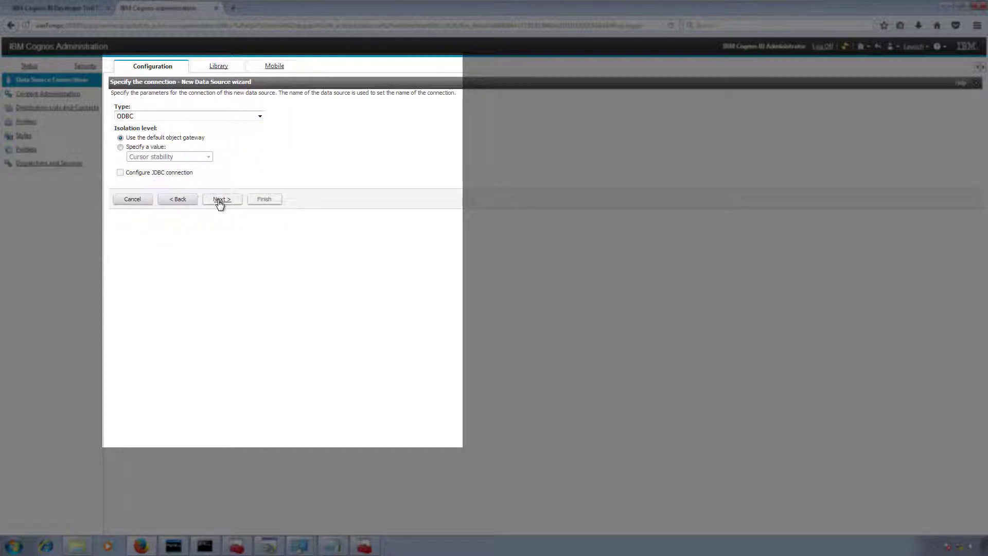
click(220, 201)
Use ODBC data source MySQLConnection with no authentication and run the connection test.
click(176, 117)
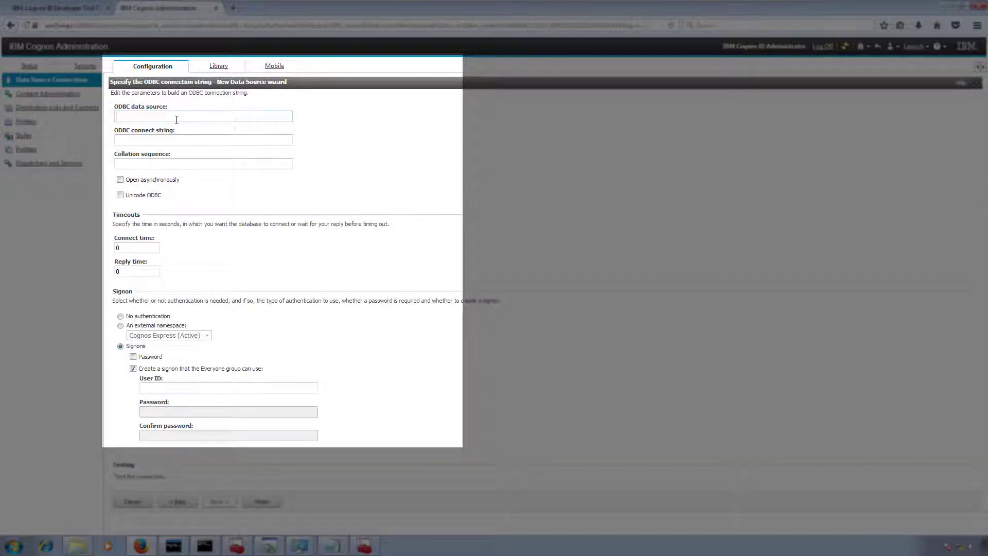
text(MySQLConnection)
click(184, 129)
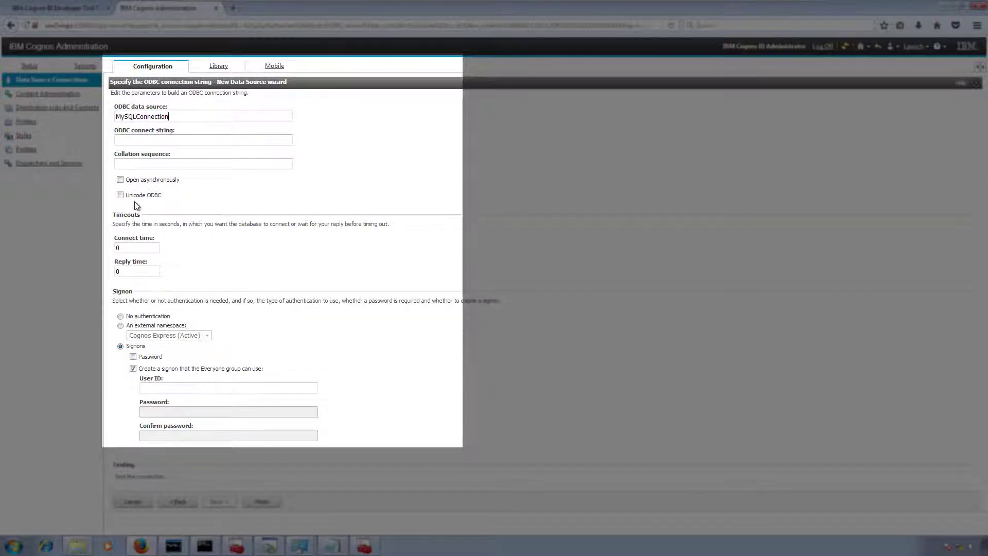
click(121, 317)
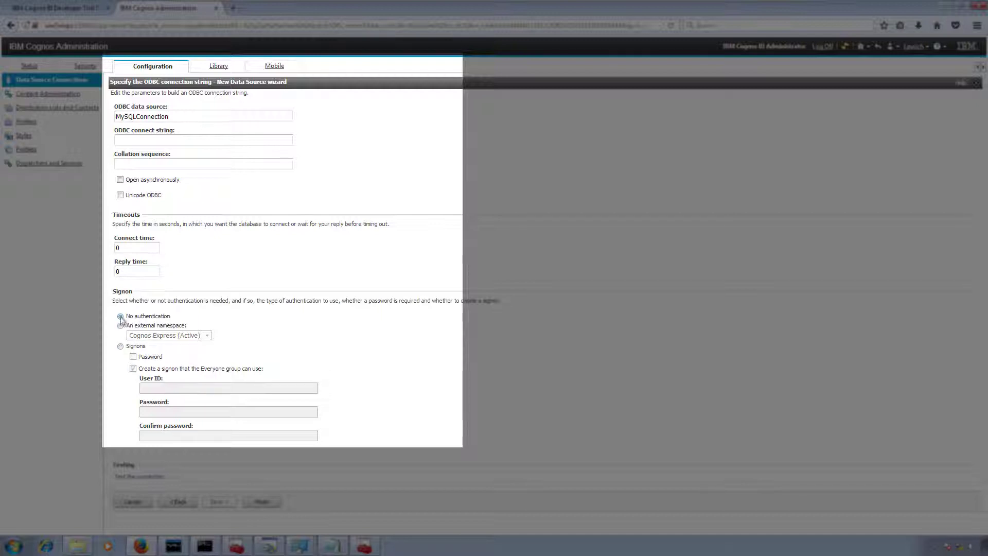
click(147, 476)
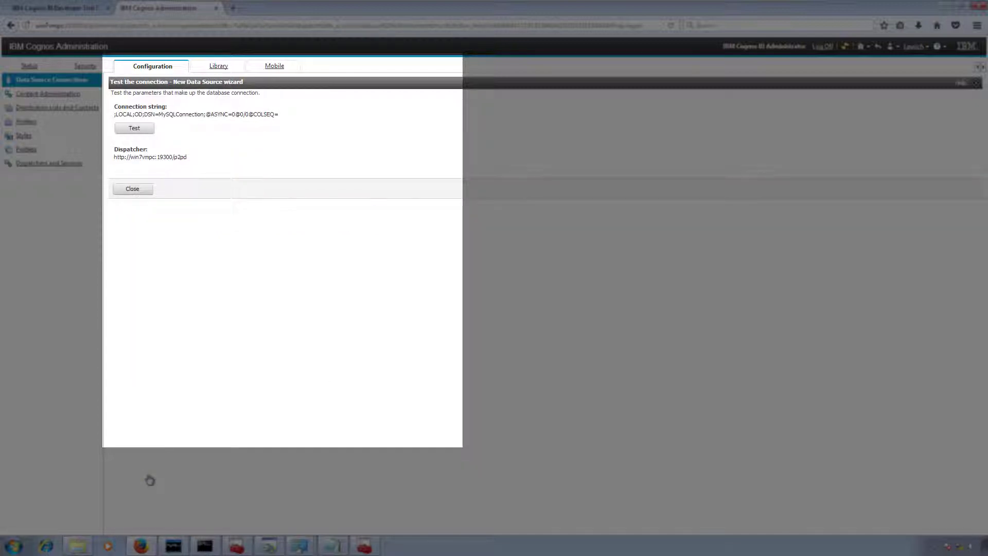
click(135, 128)
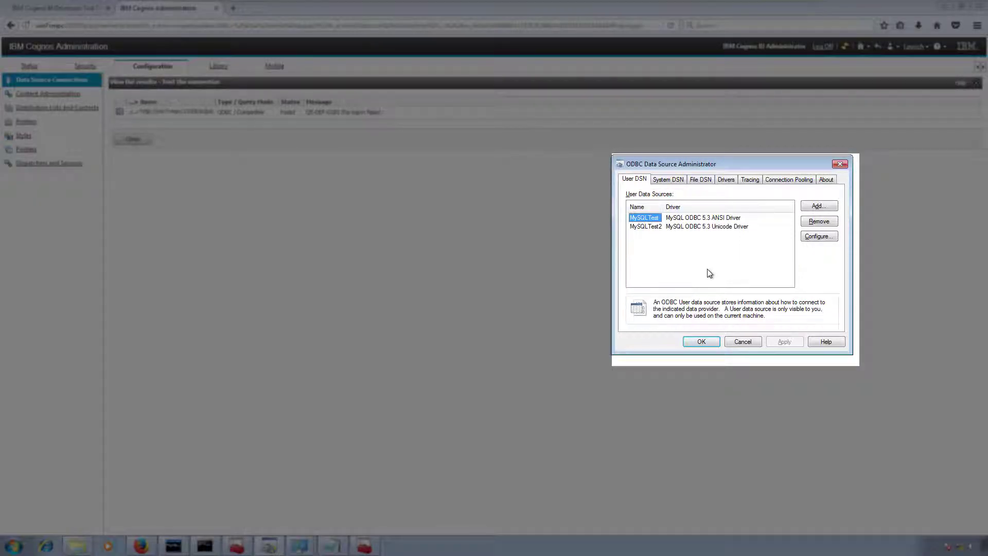
Add a new user DSN using the MySQL ODBC 5.3 ANSI Driver.
click(819, 206)
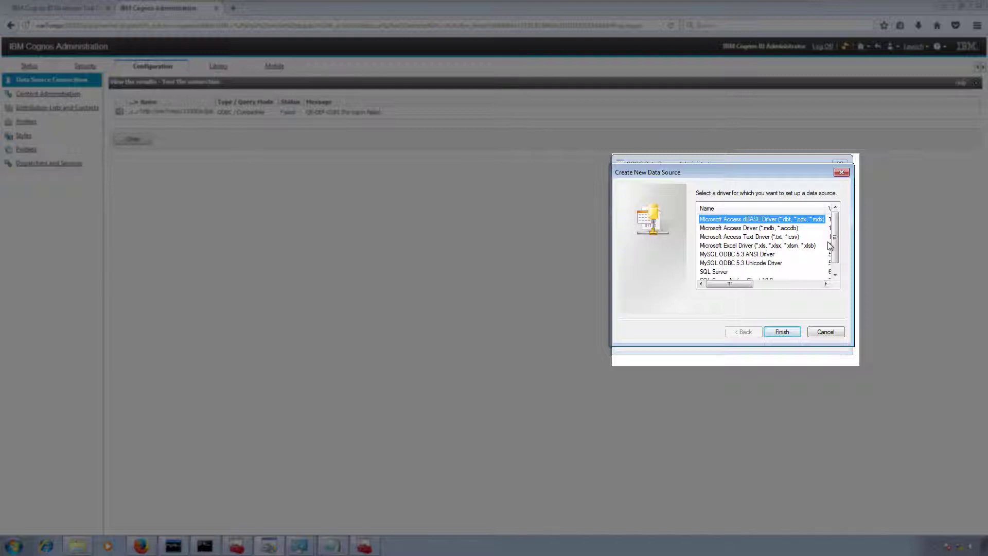
scroll(833, 258, down, 1)
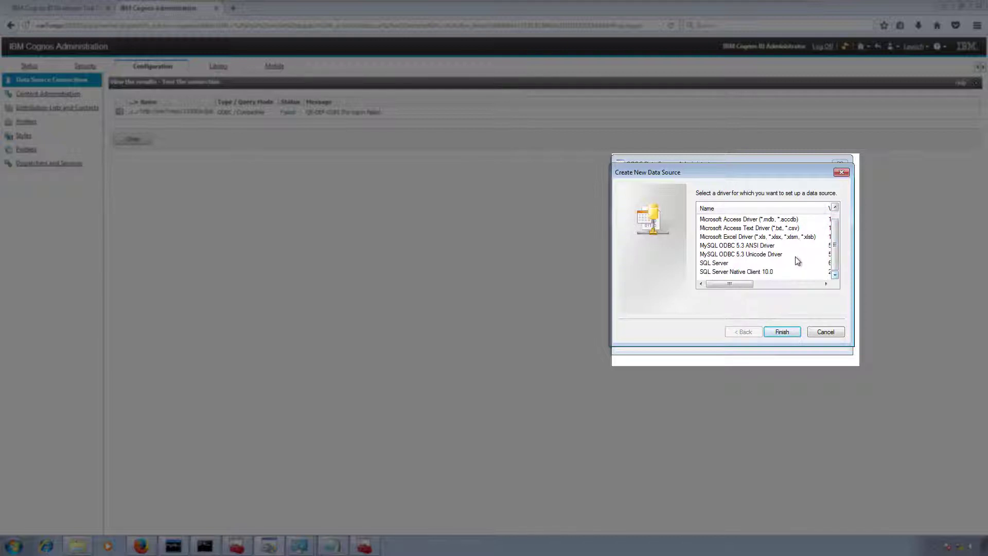
click(759, 246)
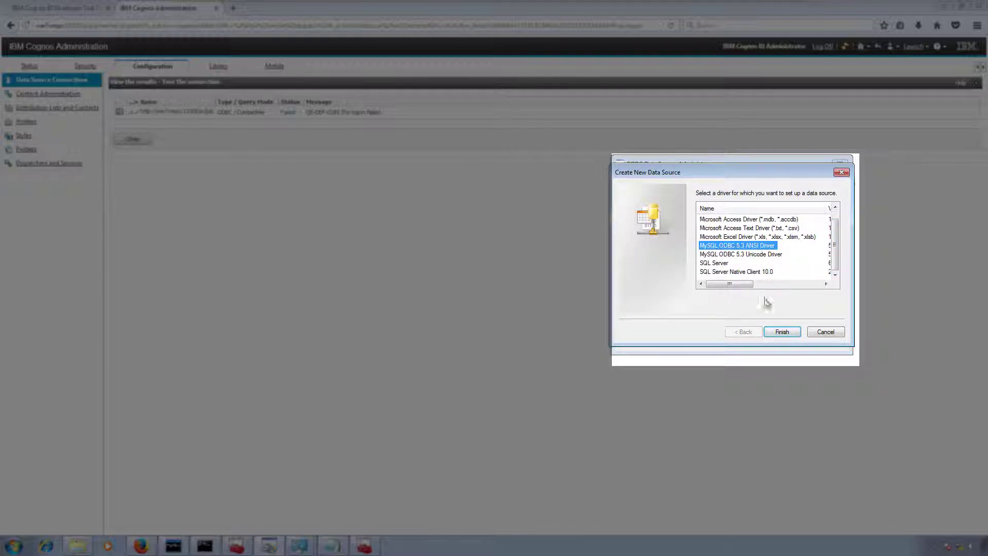
click(782, 332)
Name the DSN MySQLConnection2, paste the name as description, and set server to localhost.
text(MySQLConnection)
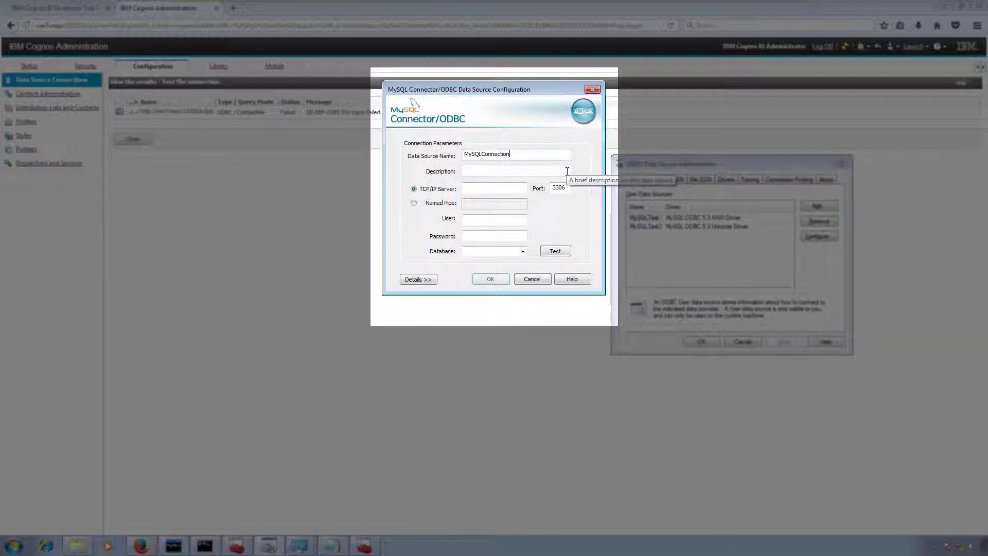
text(22)
click(567, 171)
text(MySQLConnection)
key(Tab)
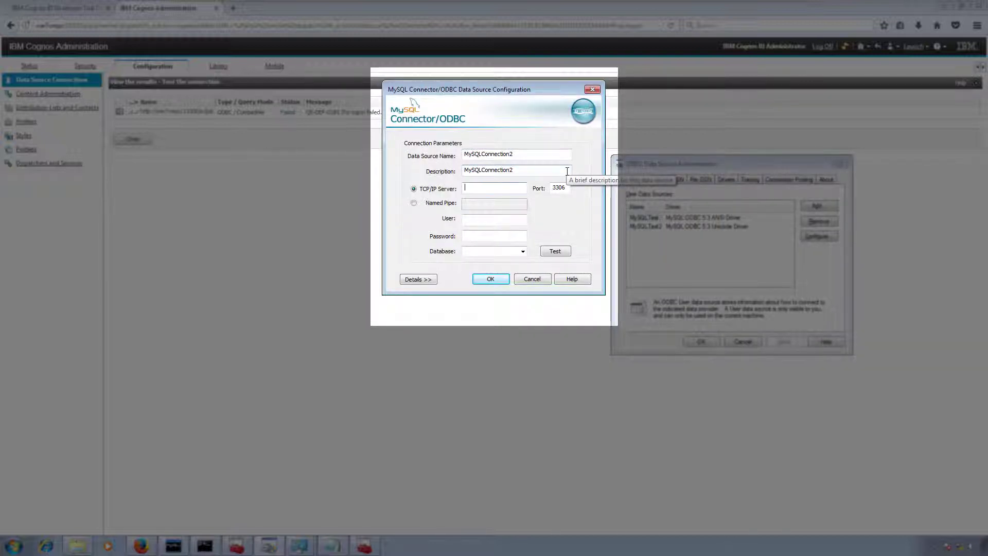
text(localhost)
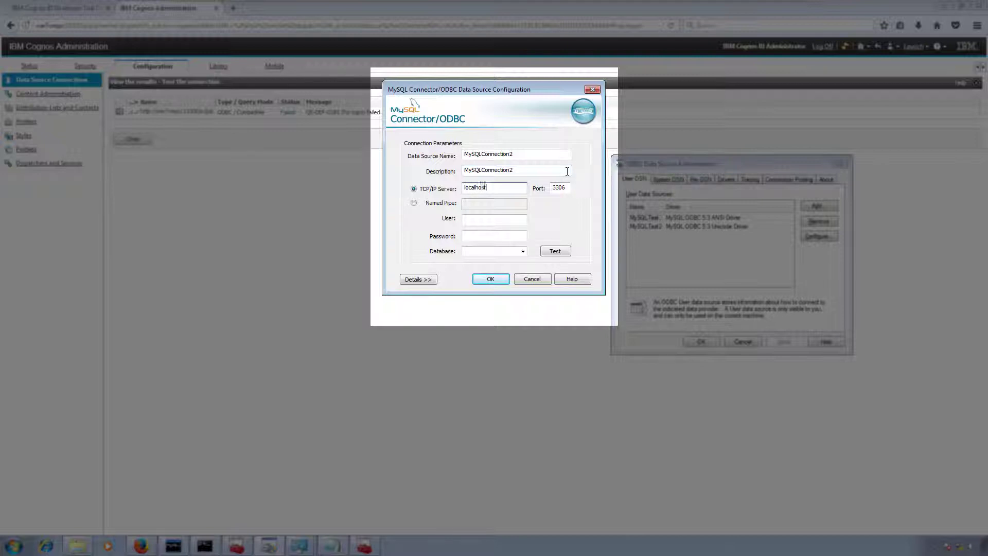
key(Tab)
key(Tab)
Choose the mysqltest database, test the connection successfully, and save the DSN.
click(523, 251)
click(521, 257)
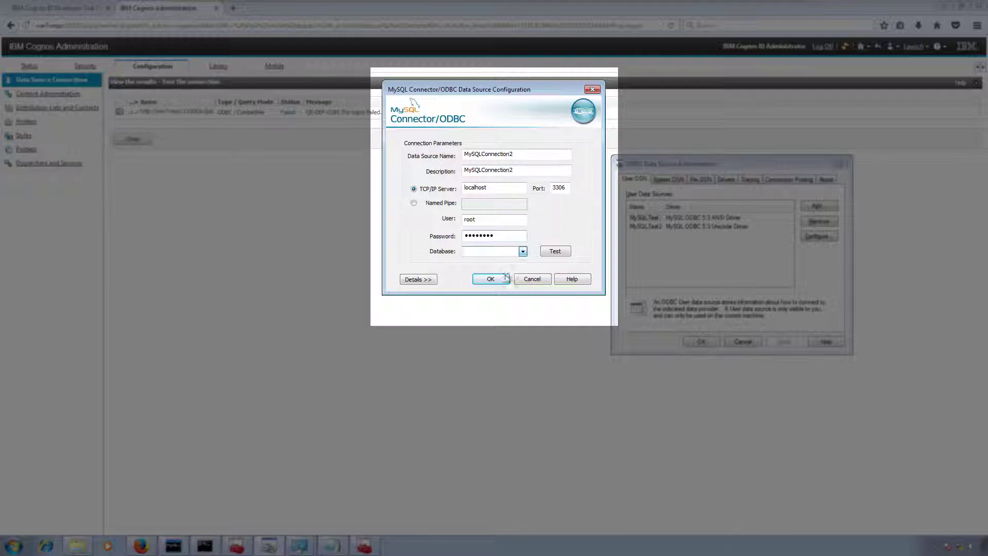
click(523, 252)
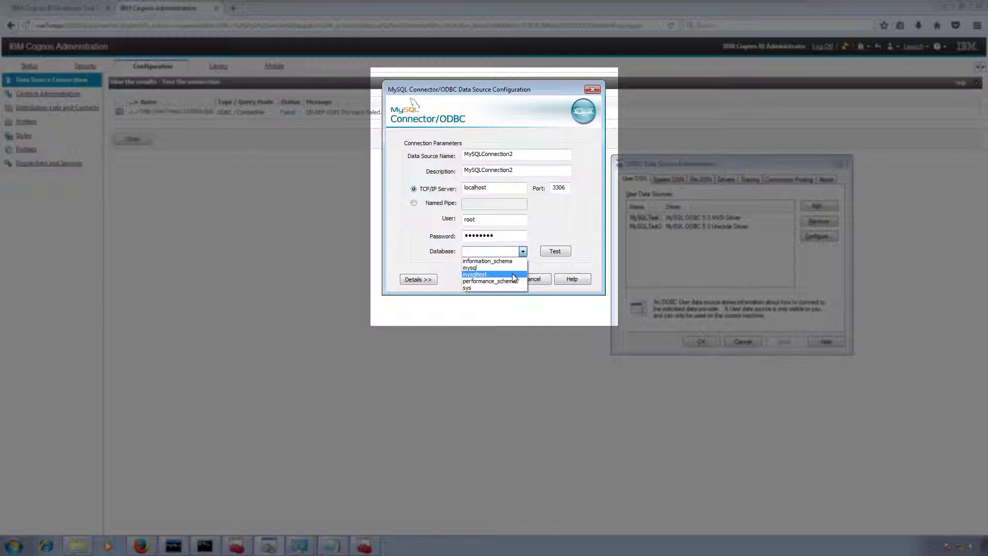
click(514, 277)
click(555, 251)
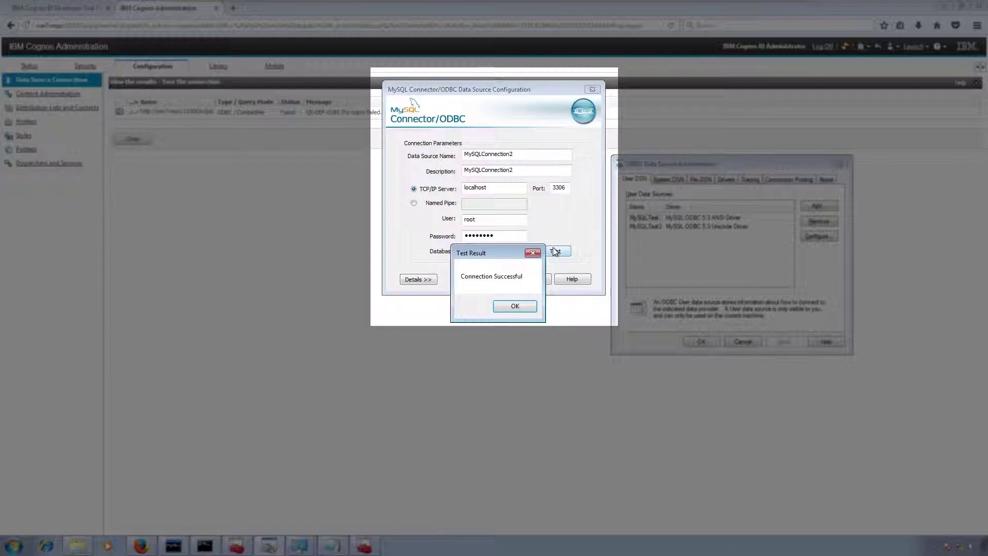
click(518, 307)
click(496, 280)
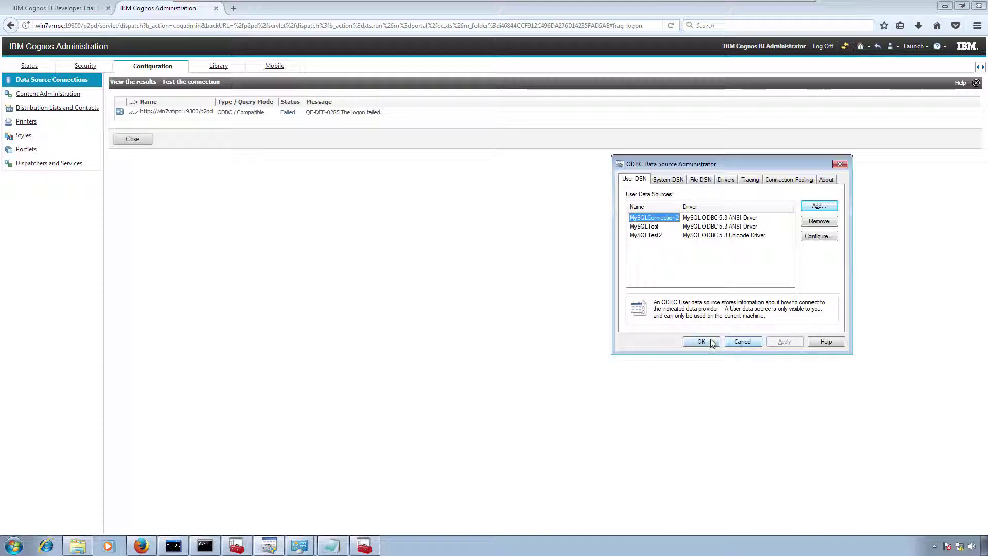
Change the ODBC data source name to MySQLConnection2 and rerun the connection test.
click(405, 226)
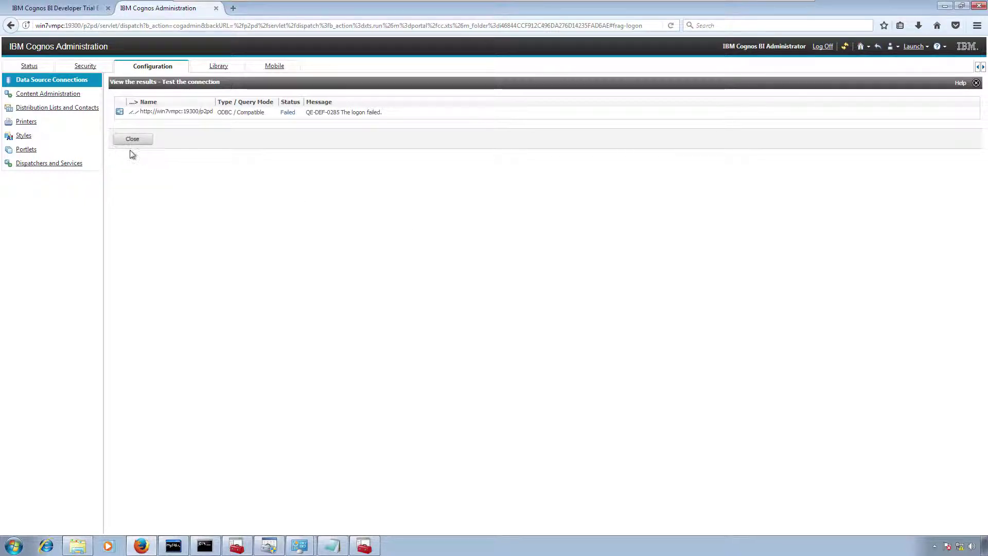
click(132, 140)
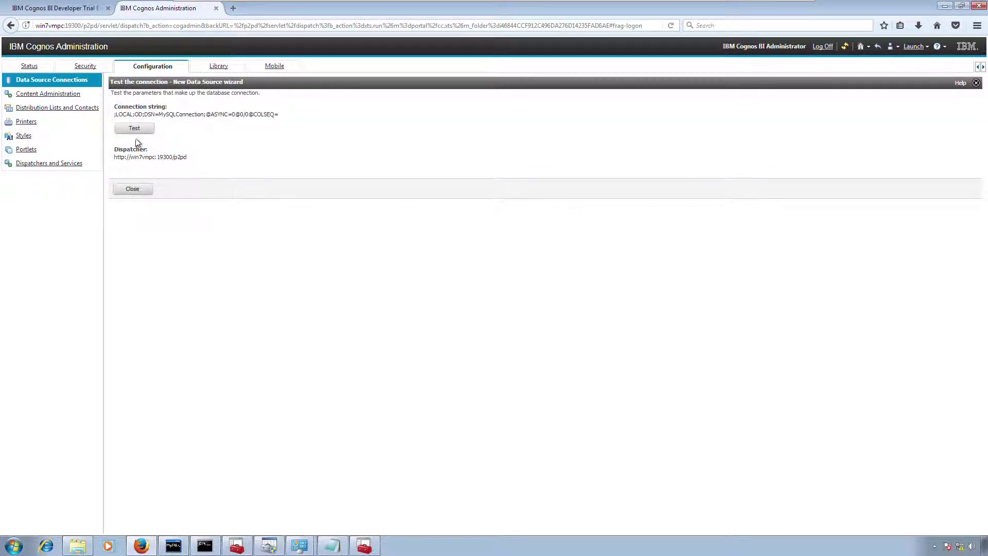
click(135, 190)
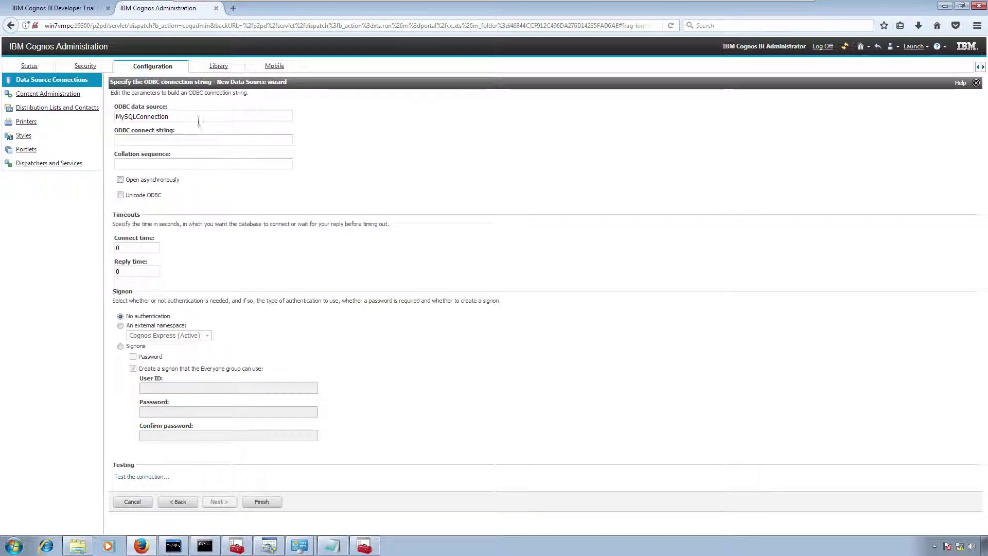
click(198, 120)
text(a)
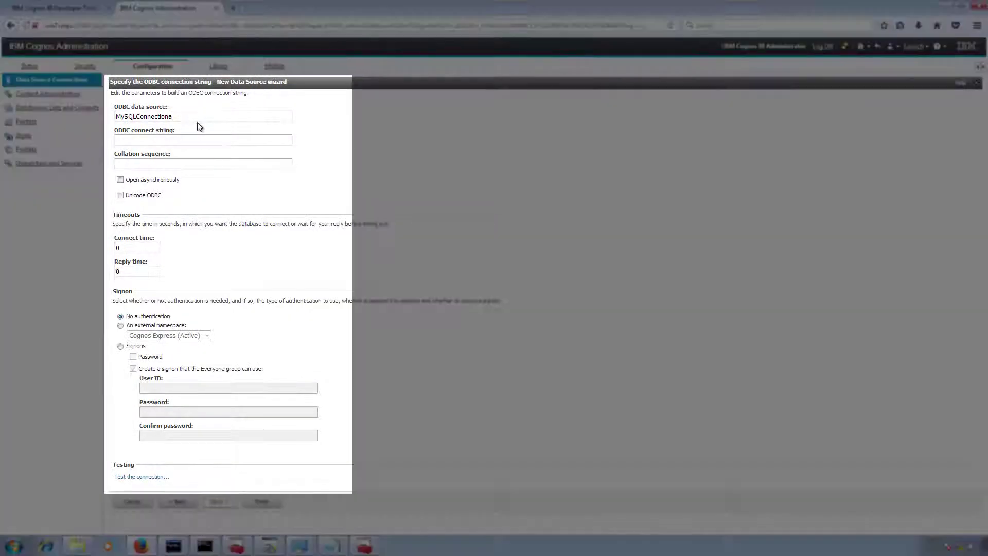
key(BackSpace)
text(2)
click(142, 476)
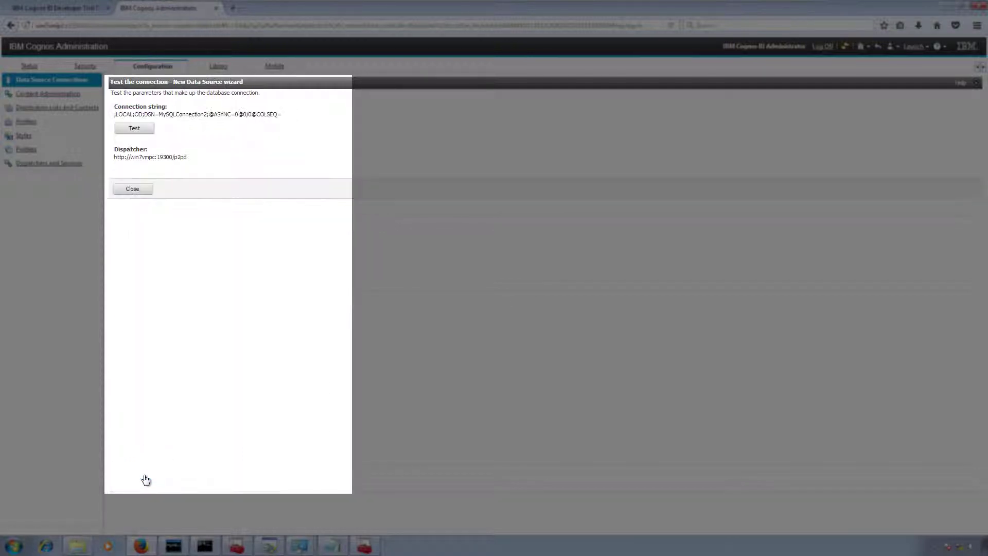
click(133, 130)
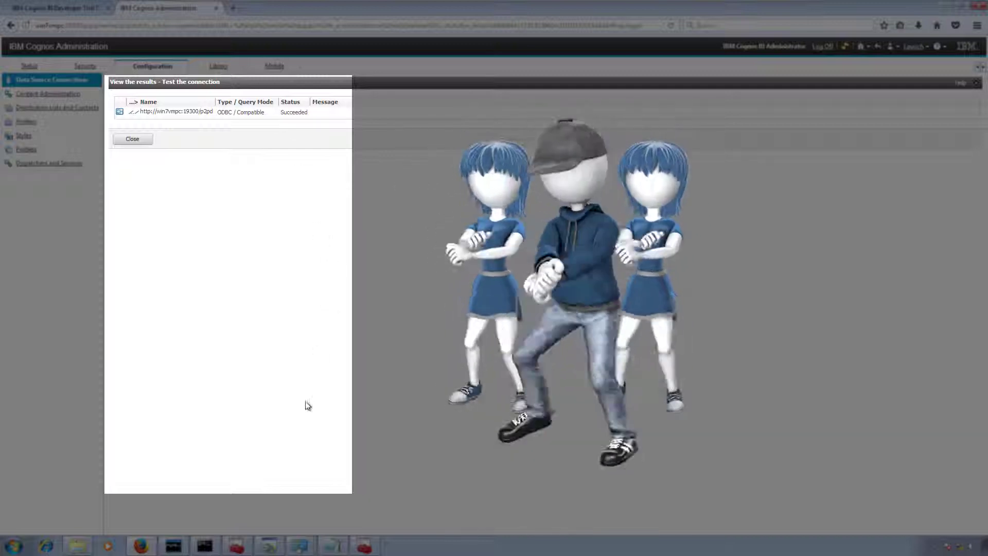
Switch to Windows Services and open the context menu of the IBM Cognos Business Intelligence service.
click(237, 546)
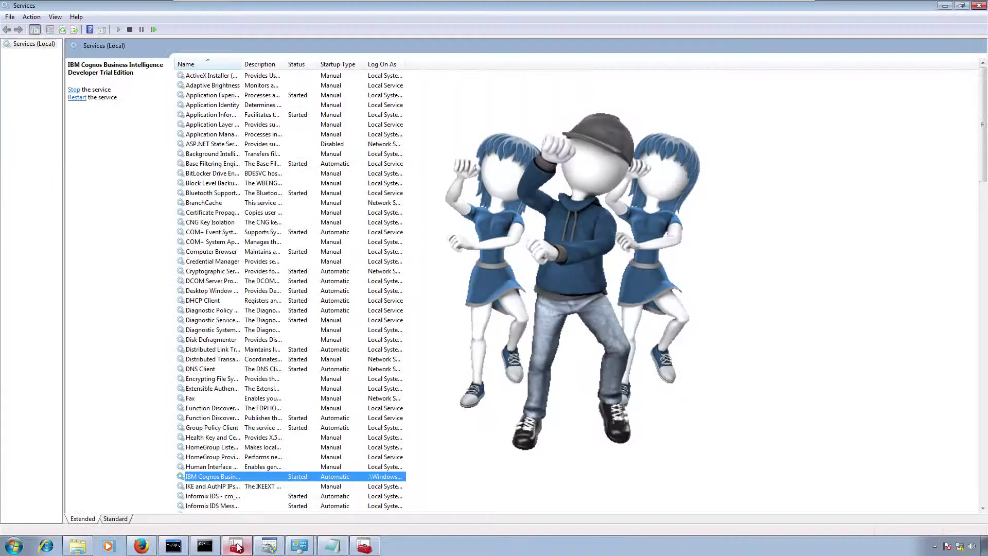
click(237, 546)
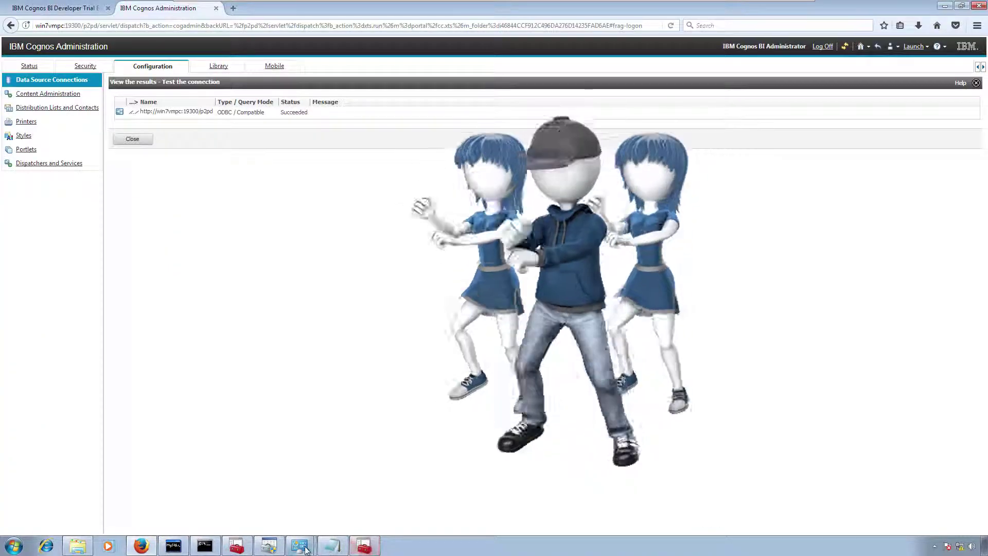
click(280, 550)
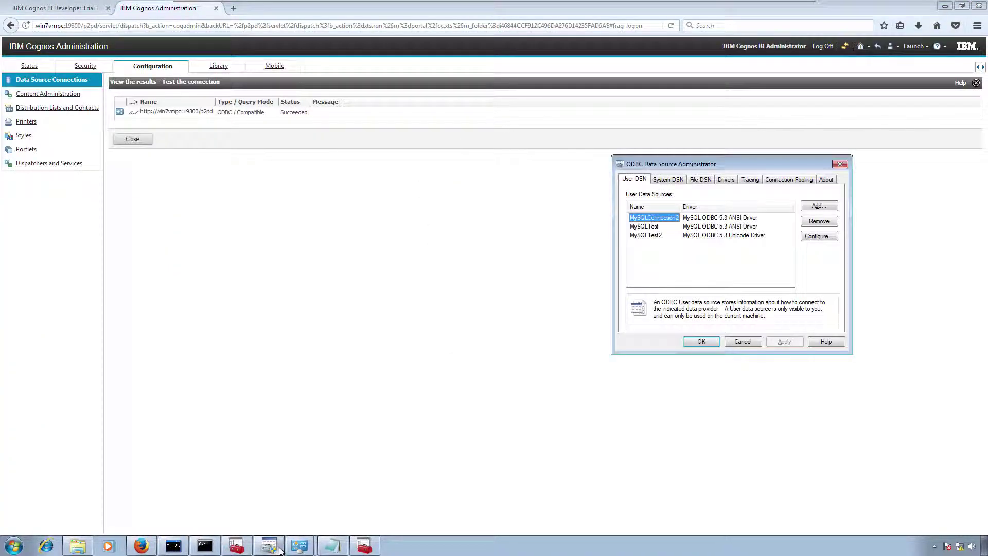
click(236, 547)
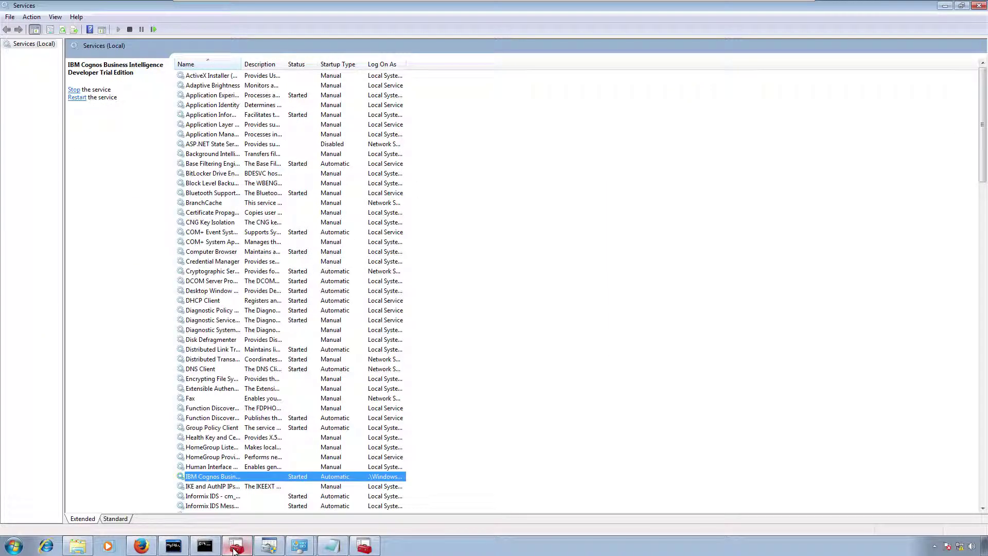
right_click(380, 476)
Check the Cognos service's Log On settings and the ODBC System DSN and User DSN lists.
click(413, 453)
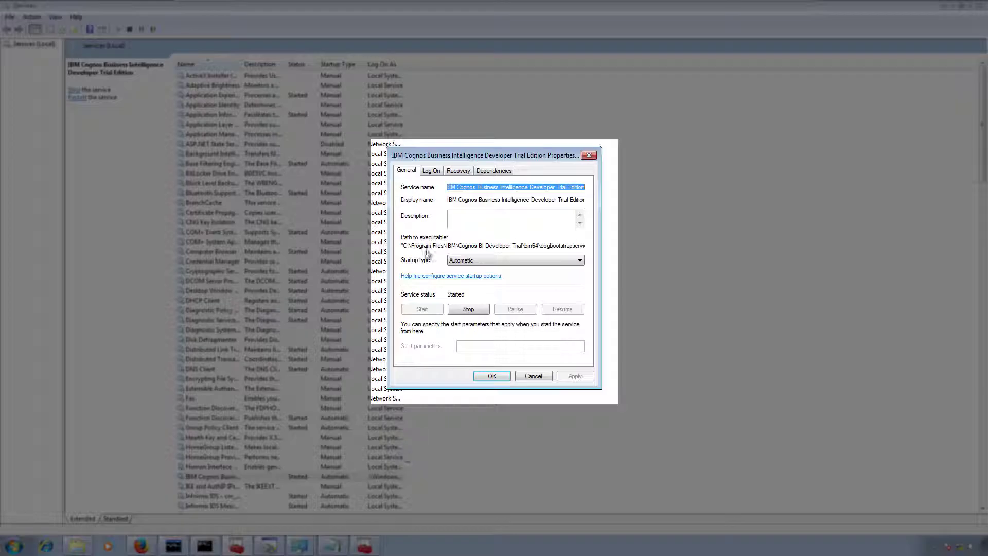
click(431, 170)
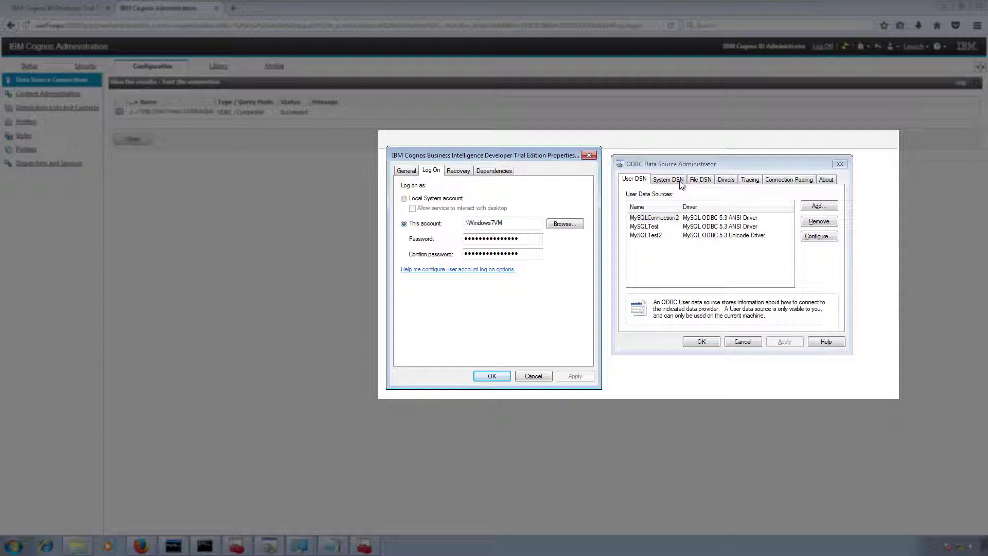
click(681, 181)
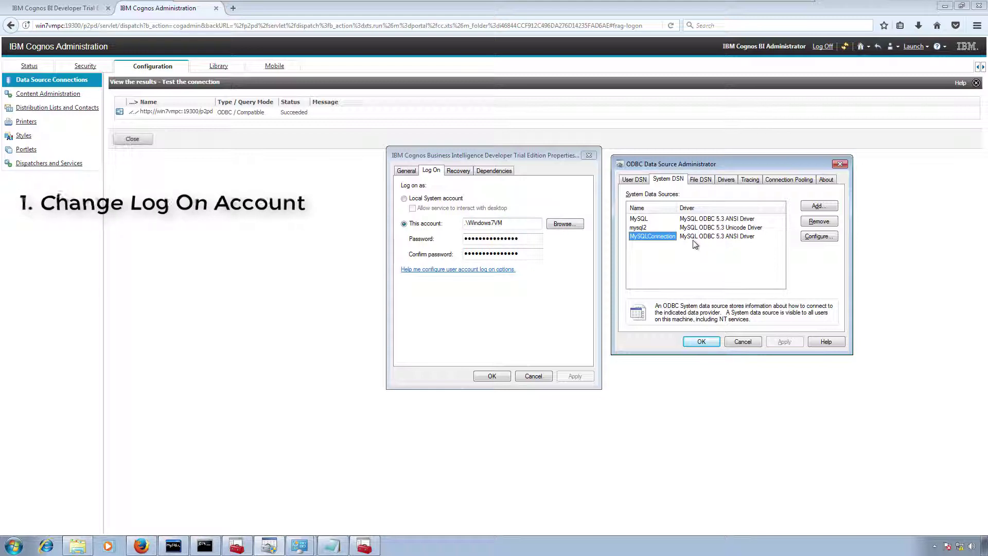
click(638, 180)
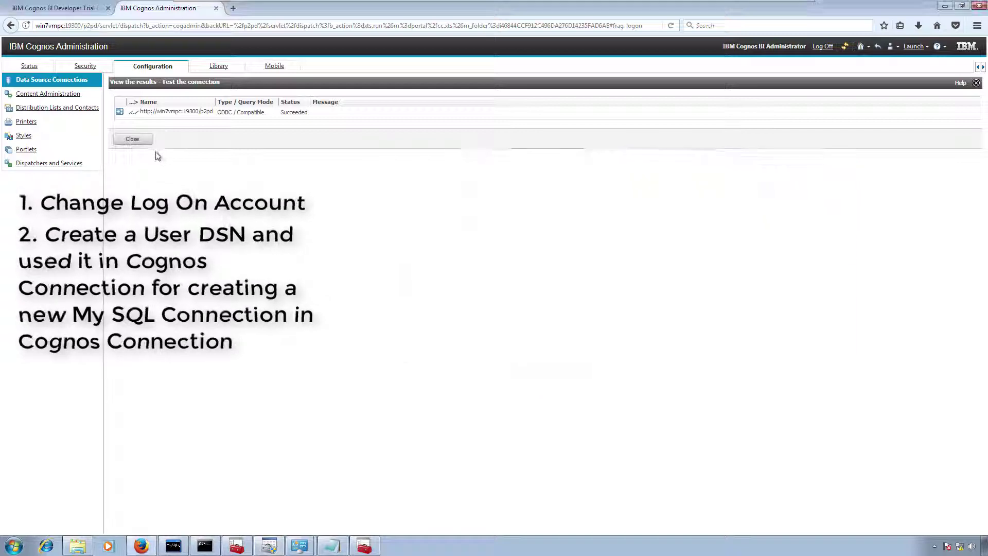
Close the test results and finish creating the MySQL data source.
click(132, 139)
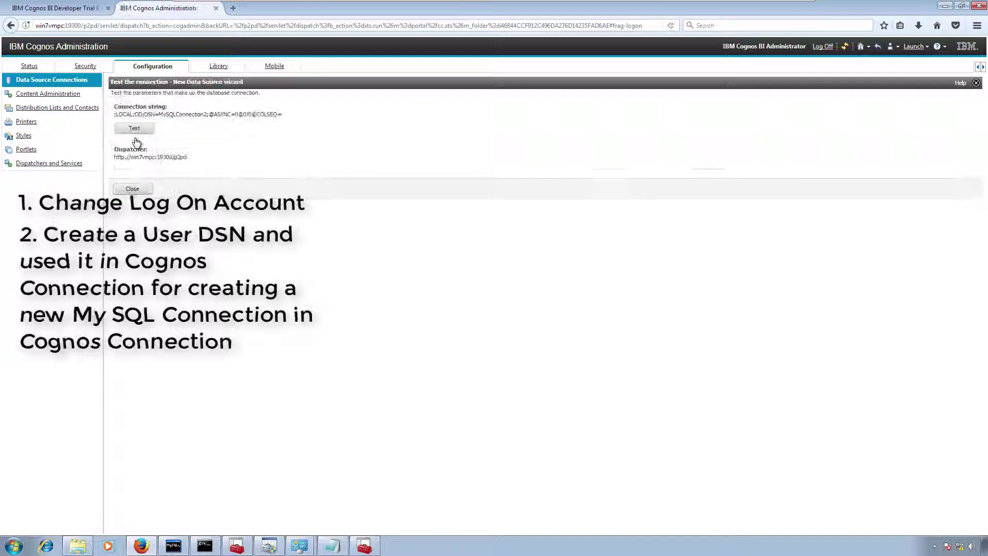
click(132, 189)
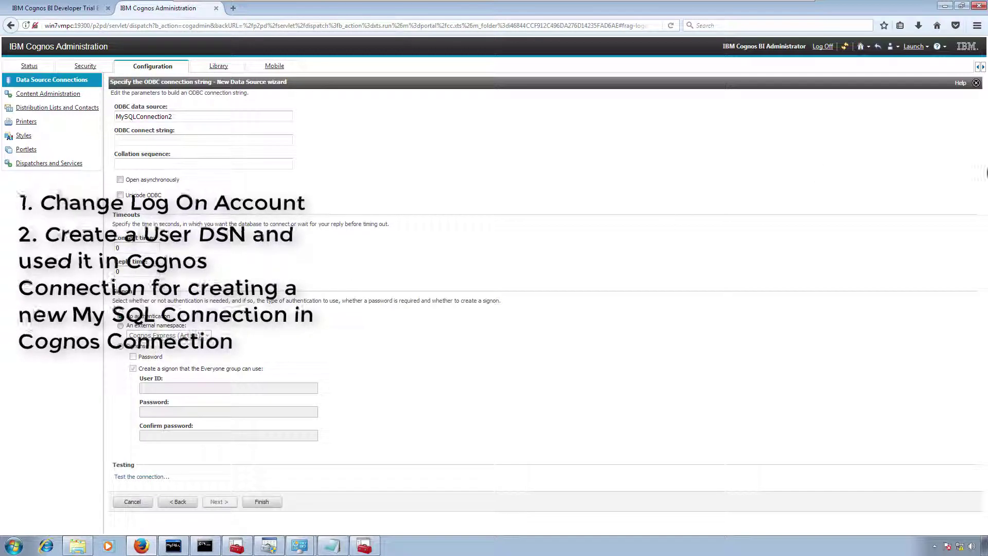
click(262, 502)
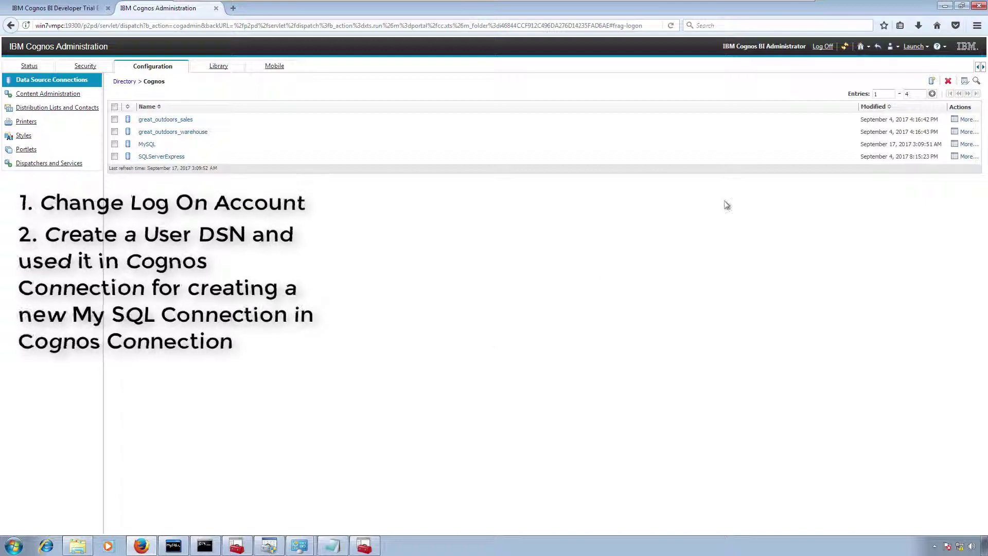
Switch to IBM Cognos Connection and launch Report Studio.
click(924, 48)
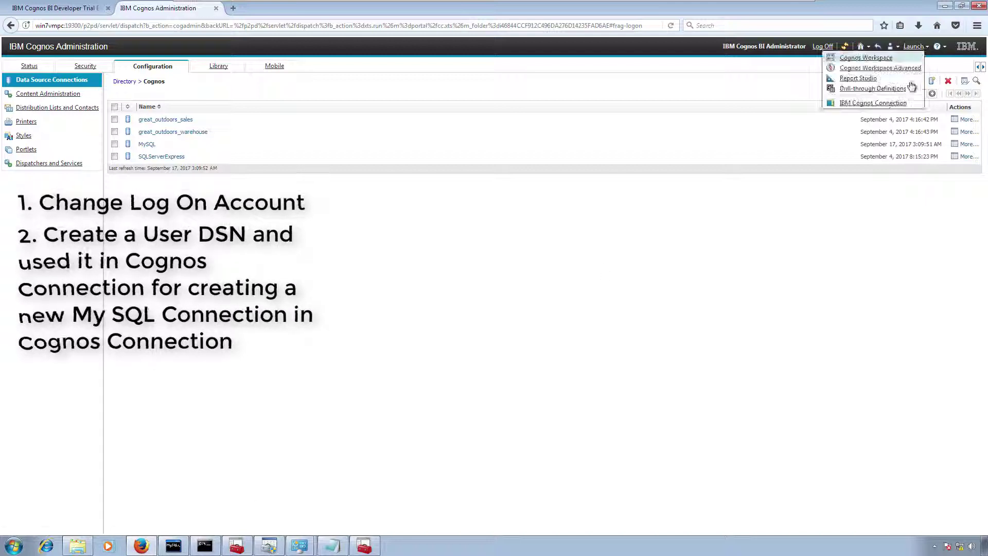
click(886, 104)
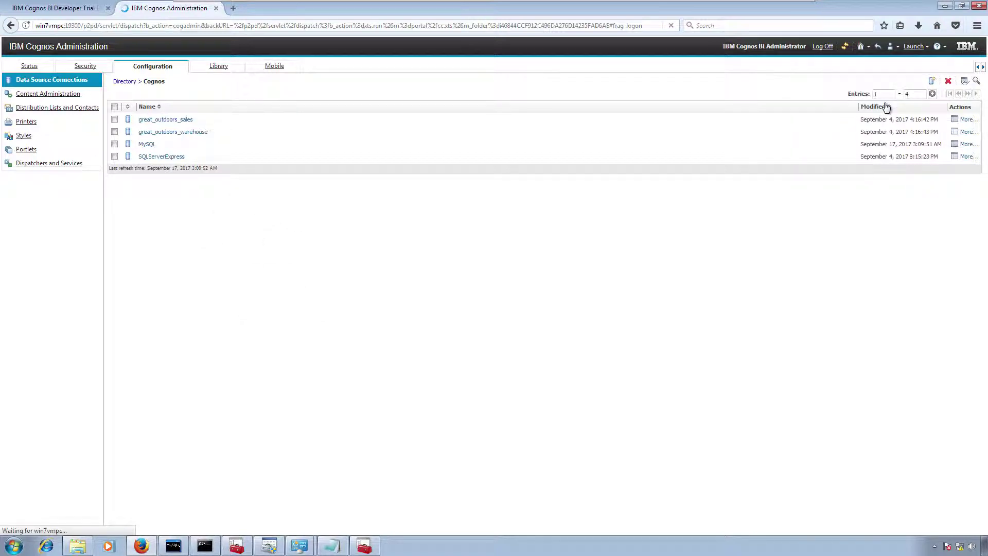
click(925, 46)
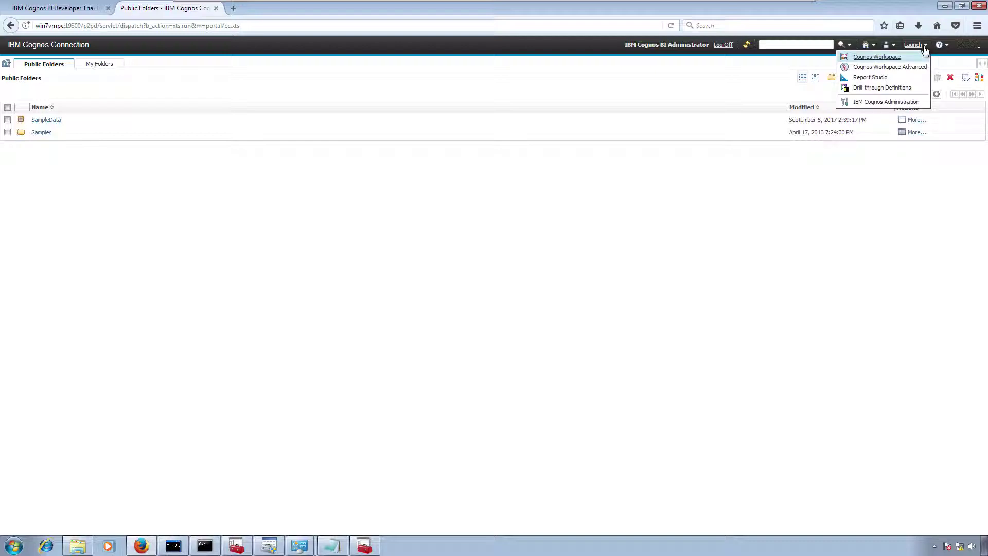
click(877, 78)
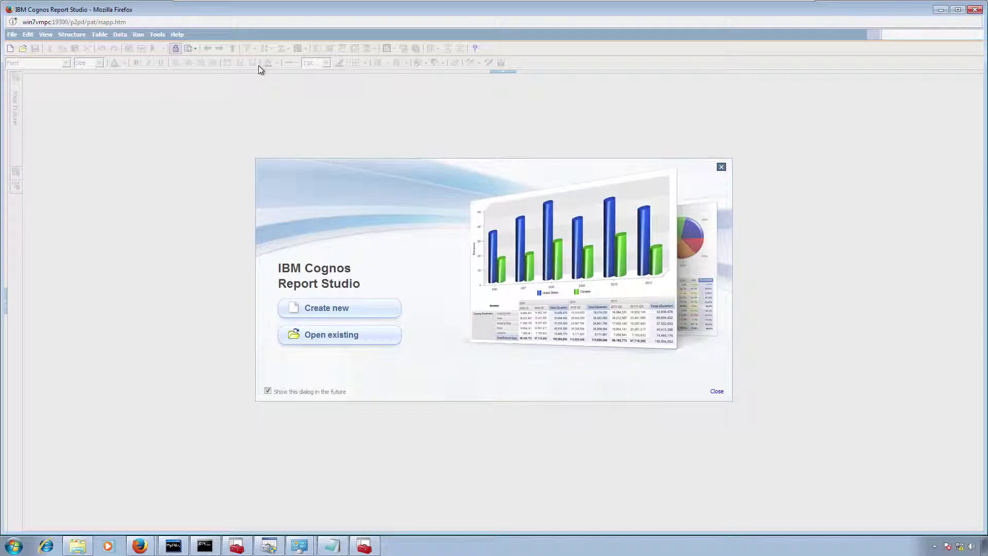
Create a blank report on the SampleData package and add a new query in Query Explorer.
click(342, 315)
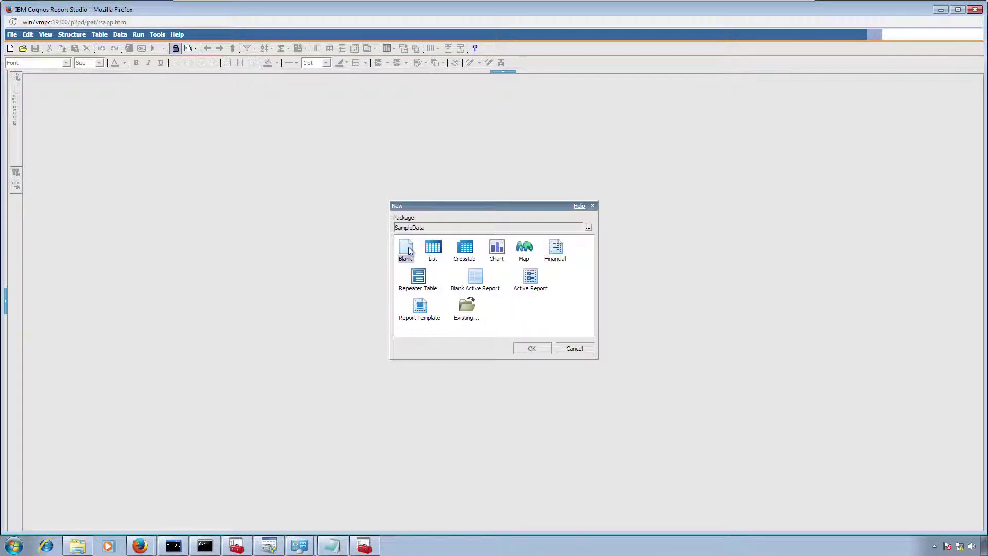
click(532, 350)
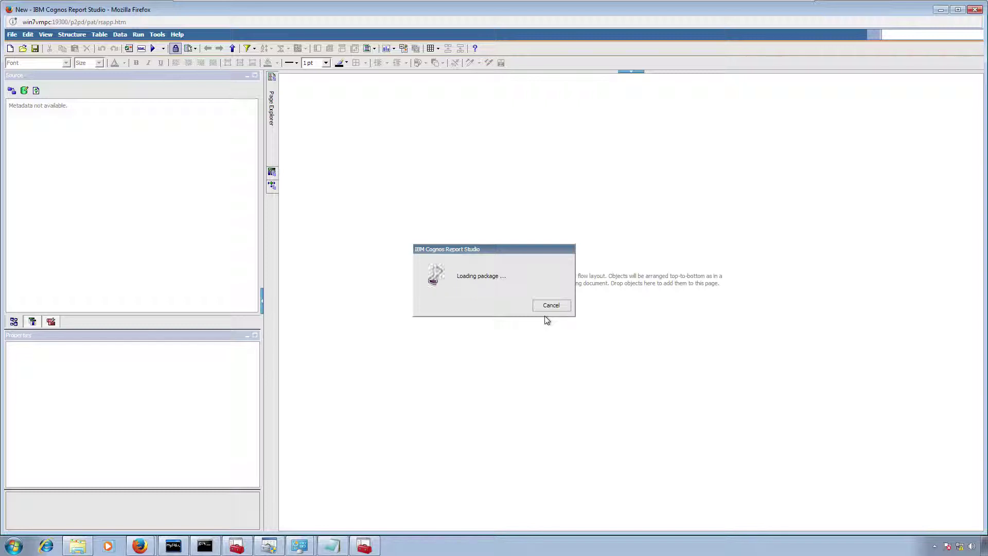
click(270, 172)
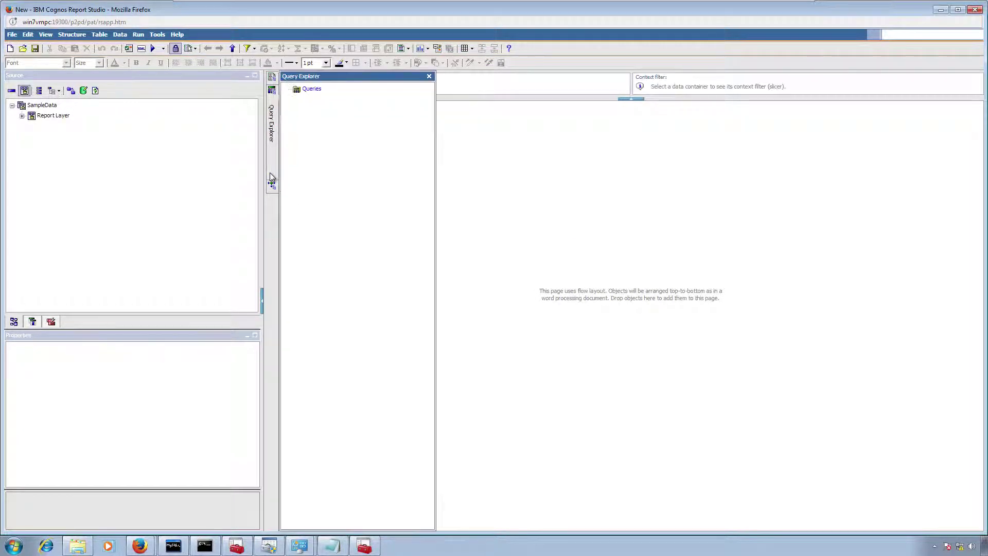
click(313, 90)
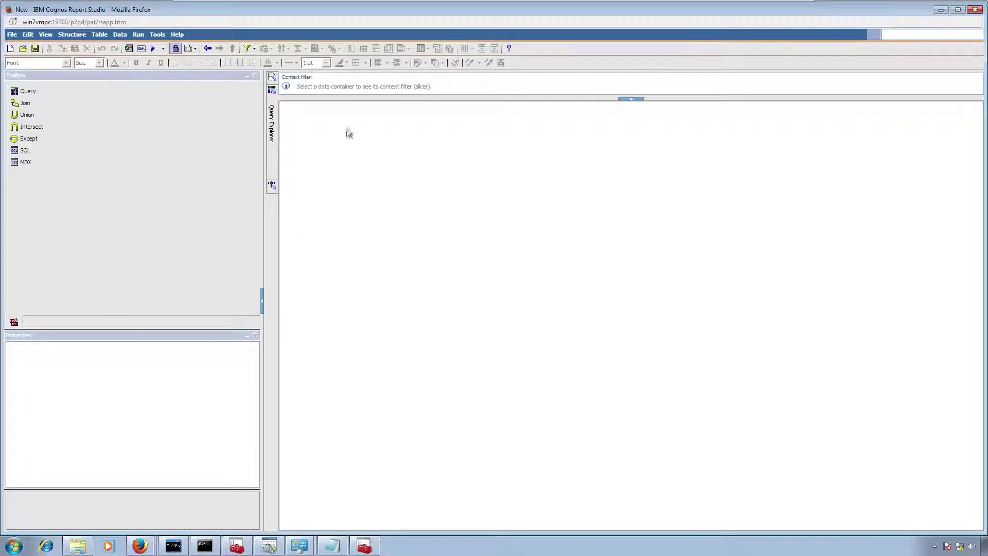
drag(21, 91, 402, 241)
Feed Query1 with a SQL object whose data source is MySQL.
drag(24, 150, 313, 143)
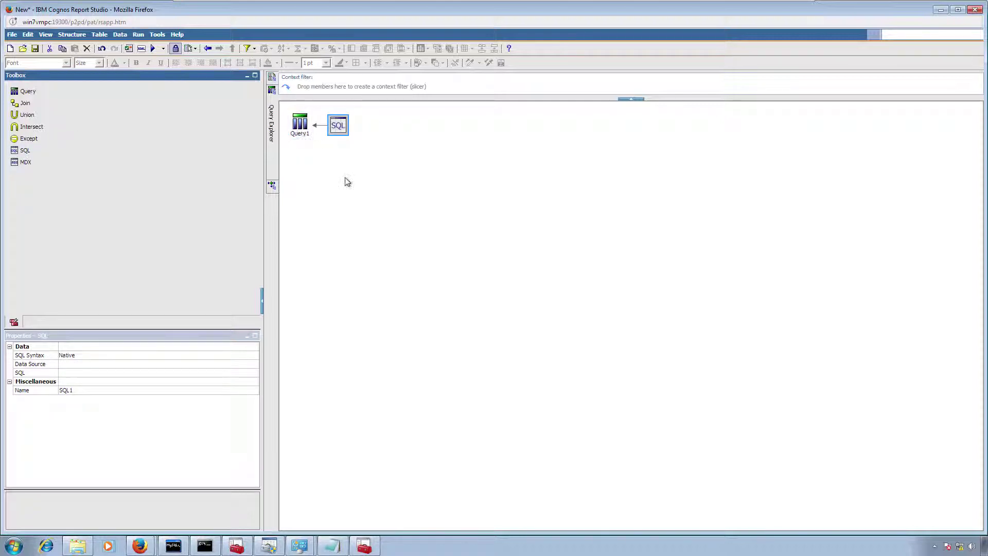
click(112, 364)
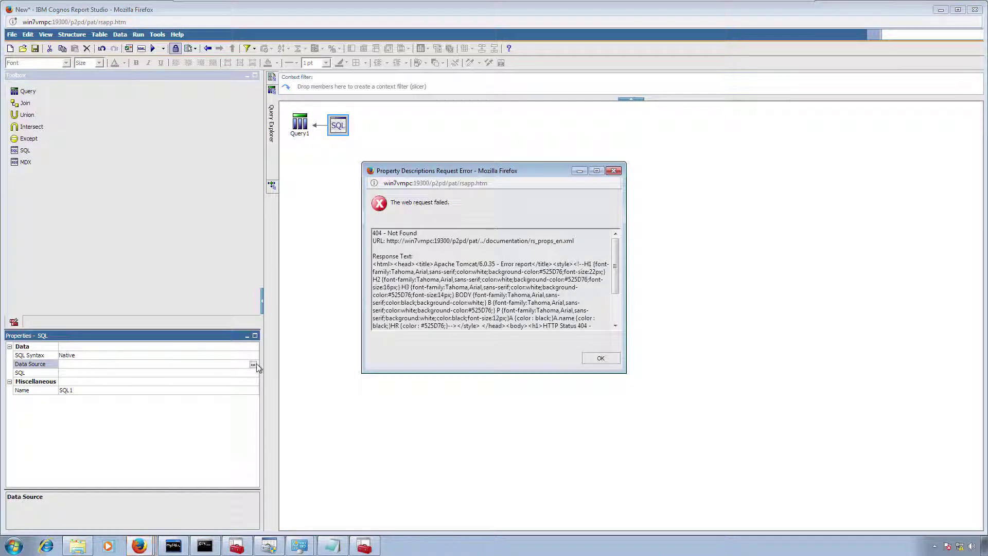
click(597, 360)
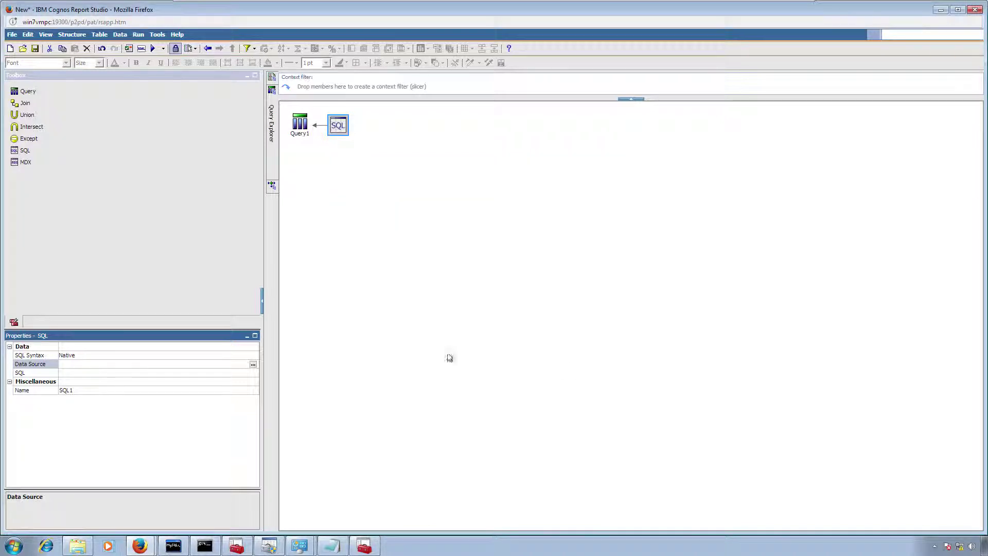
click(253, 365)
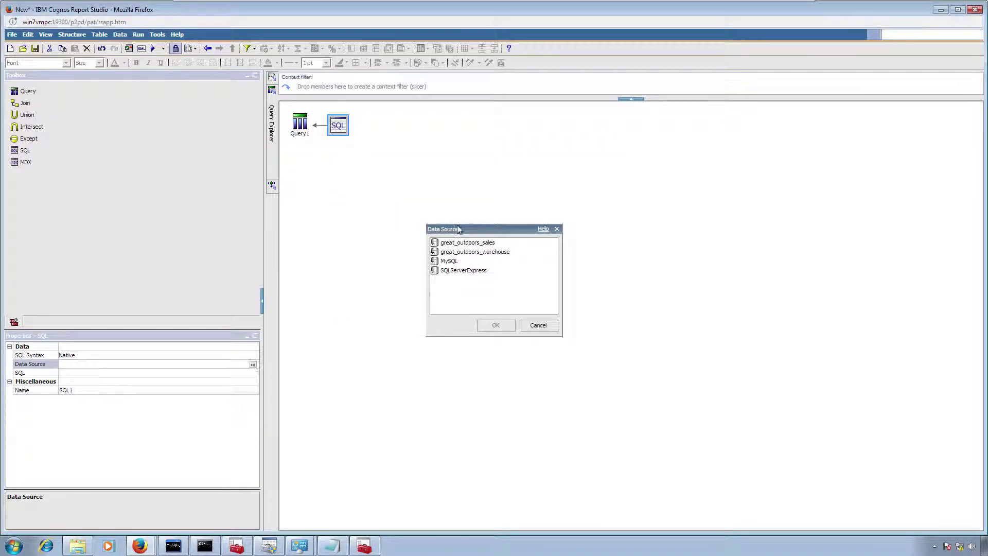
click(449, 261)
click(495, 328)
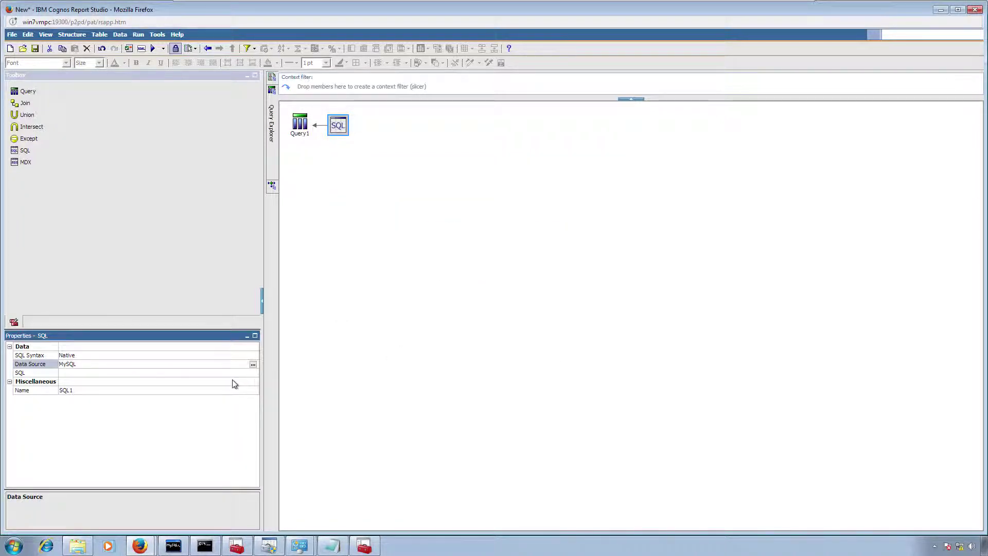
Enter the SQL statement SELECT * FROM tblTest, validate it, and accept.
click(230, 374)
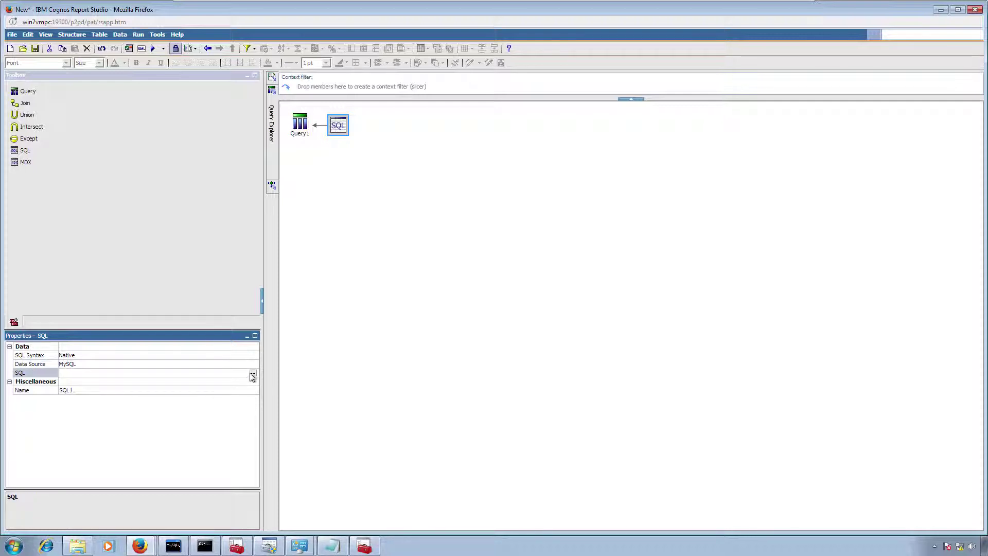
click(253, 374)
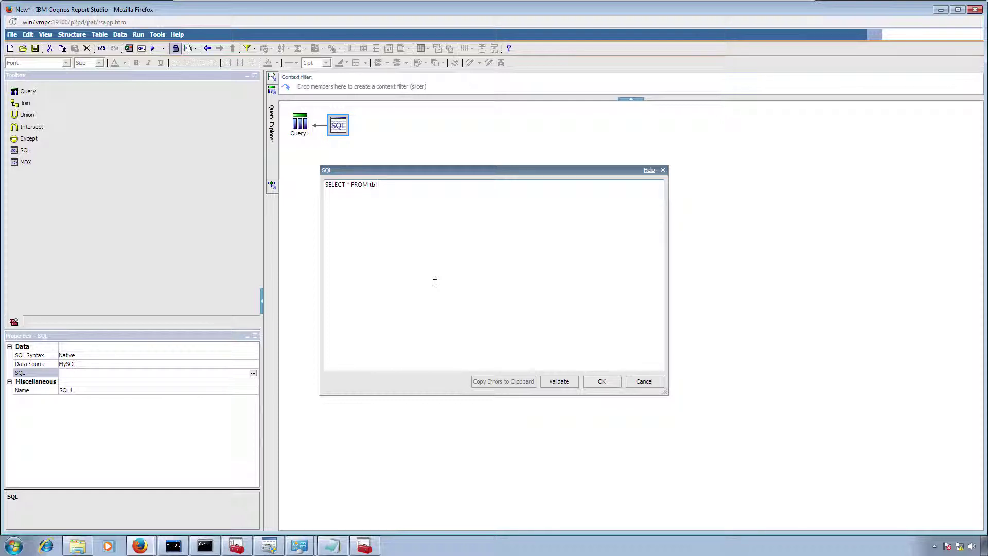
text(st)
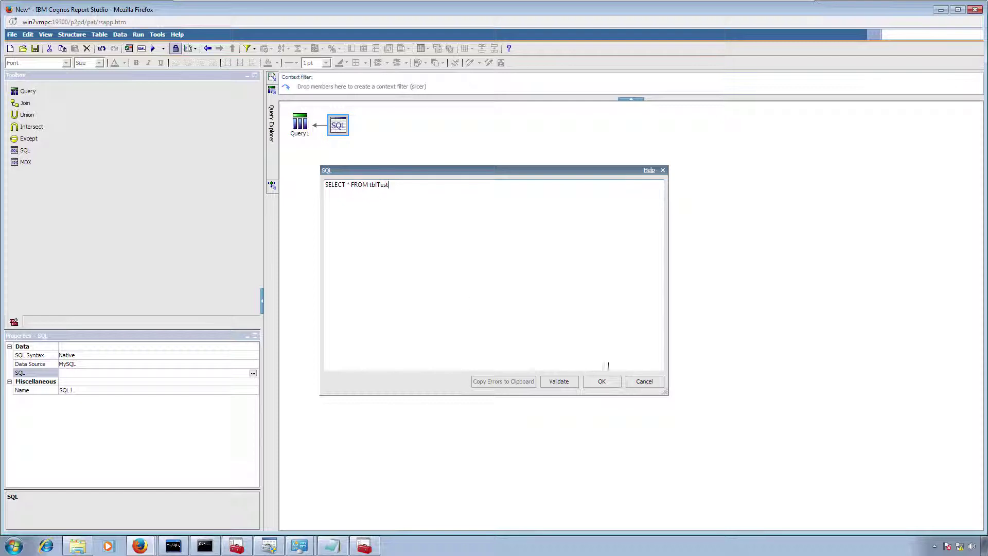
click(572, 383)
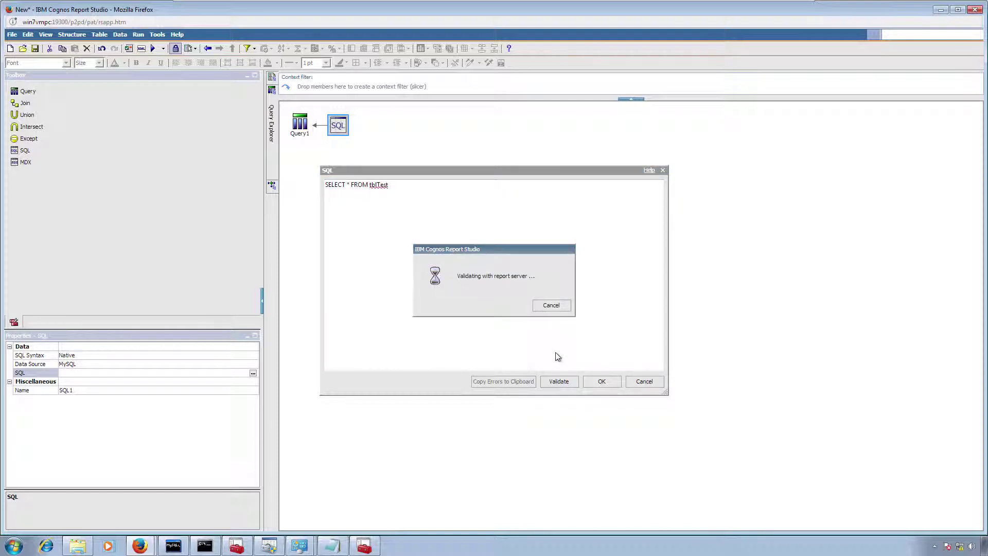
click(602, 382)
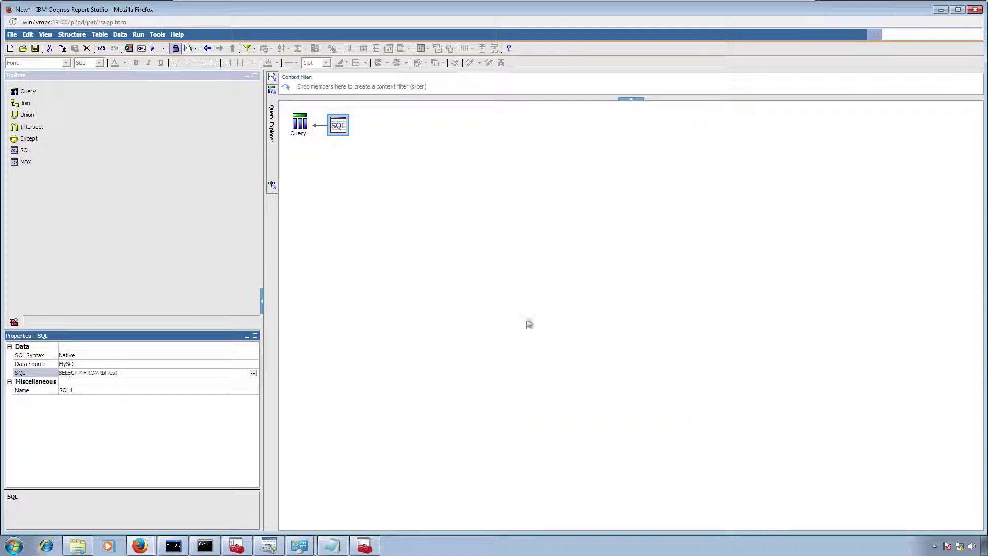
In Query1, set the DATA data item's aggregate function to None.
double_click(303, 129)
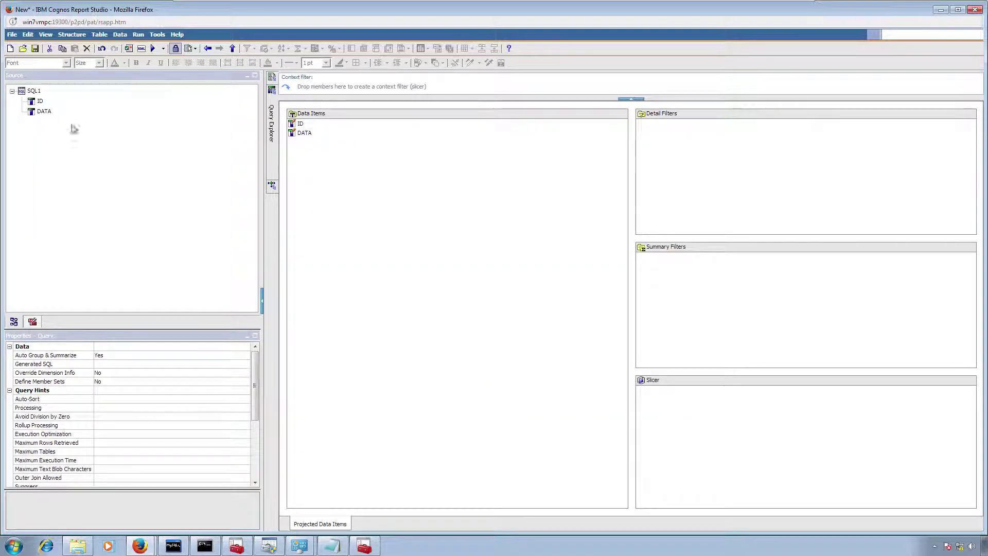
click(302, 123)
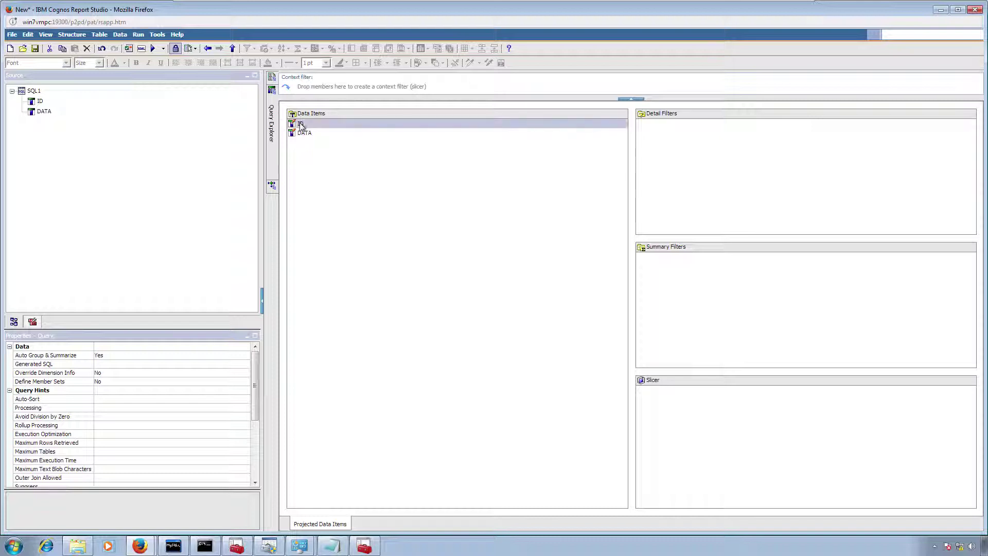
click(324, 133)
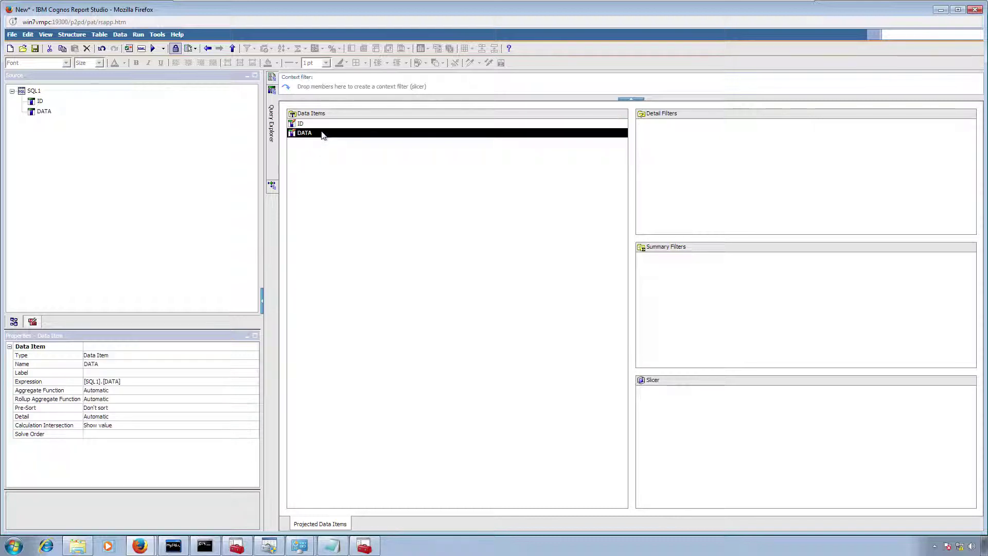
click(173, 392)
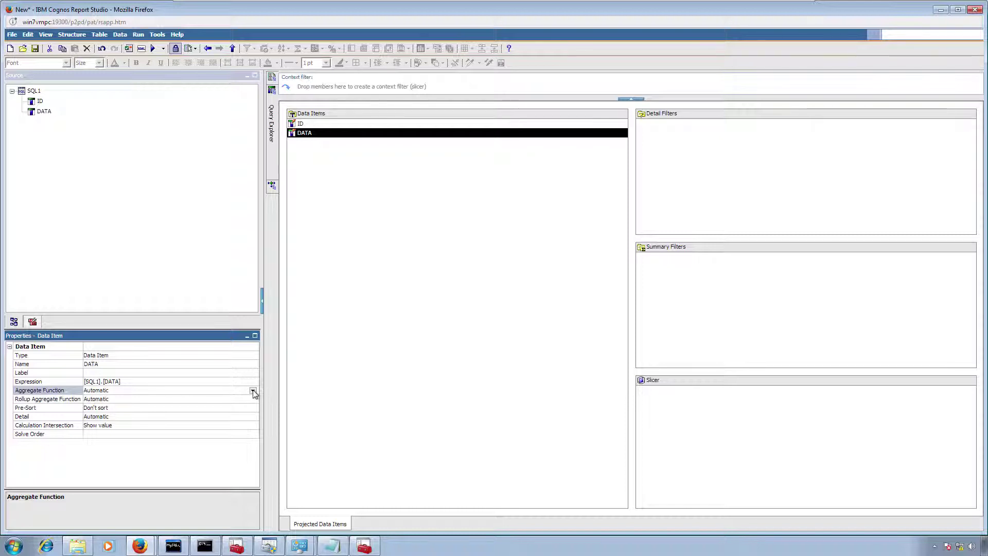
click(254, 391)
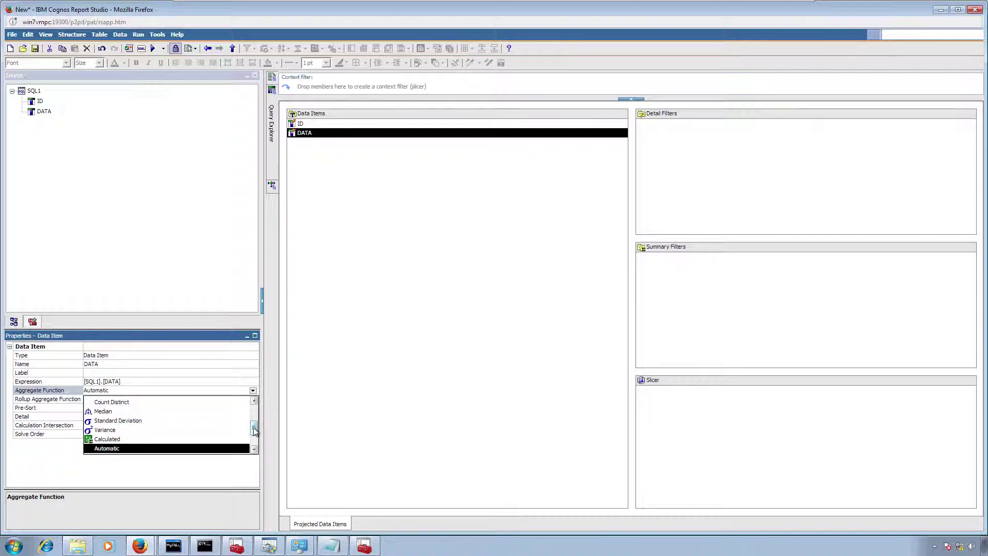
mouse_move(253, 429)
mouse_down()
mouse_move(253, 409)
mouse_move(253, 442)
mouse_up()
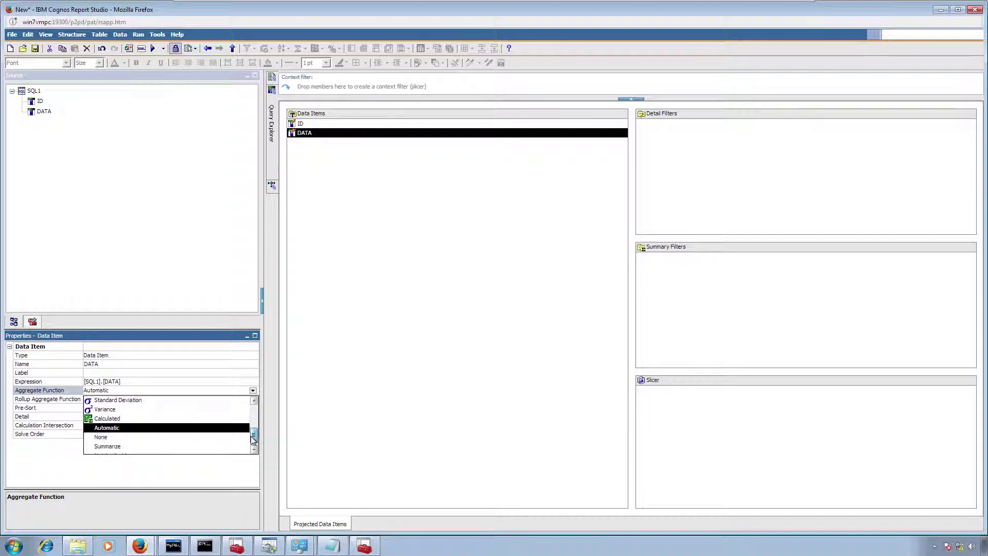
click(218, 437)
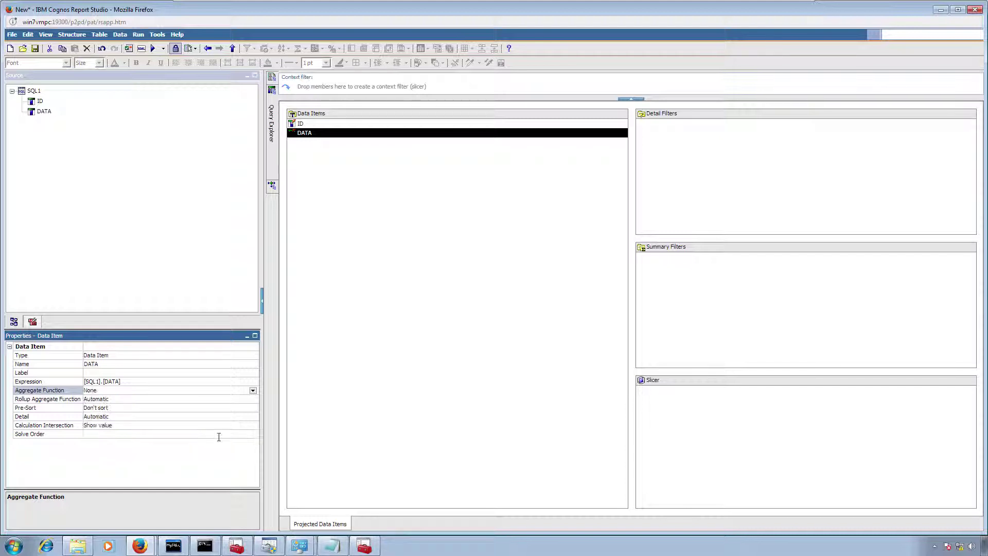
Set the DATA item's rollup aggregate function to None as well.
click(223, 401)
click(253, 400)
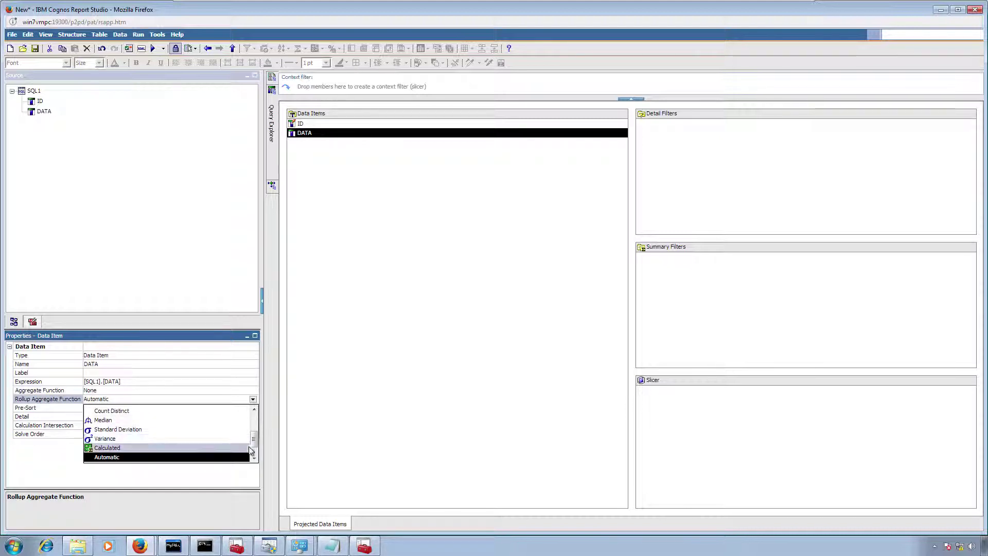
scroll(251, 452, down, 1)
click(226, 449)
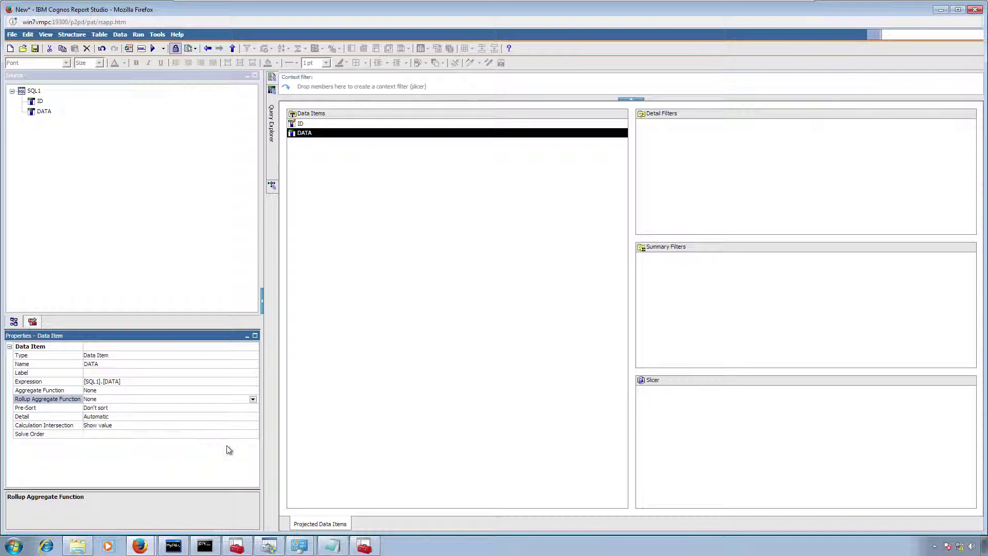
click(157, 35)
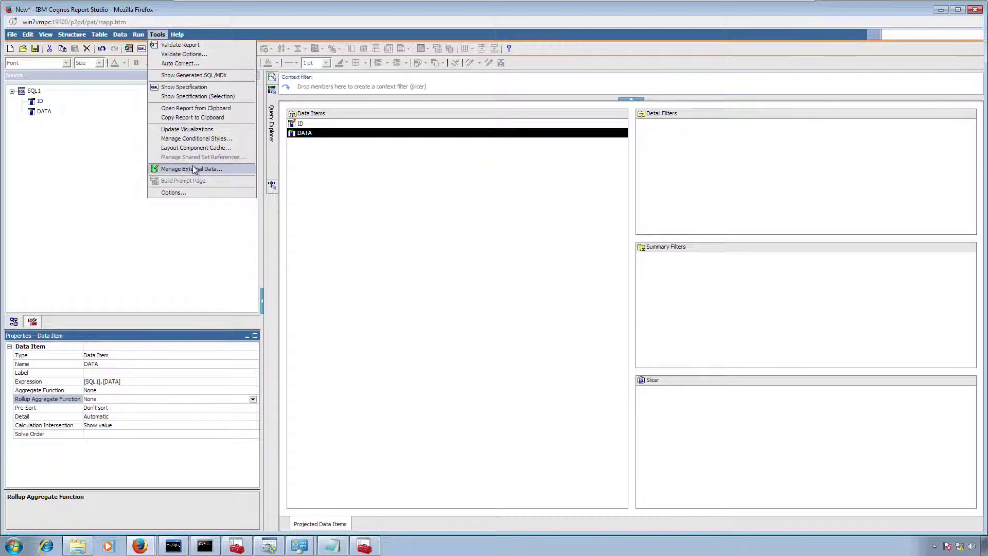
click(139, 36)
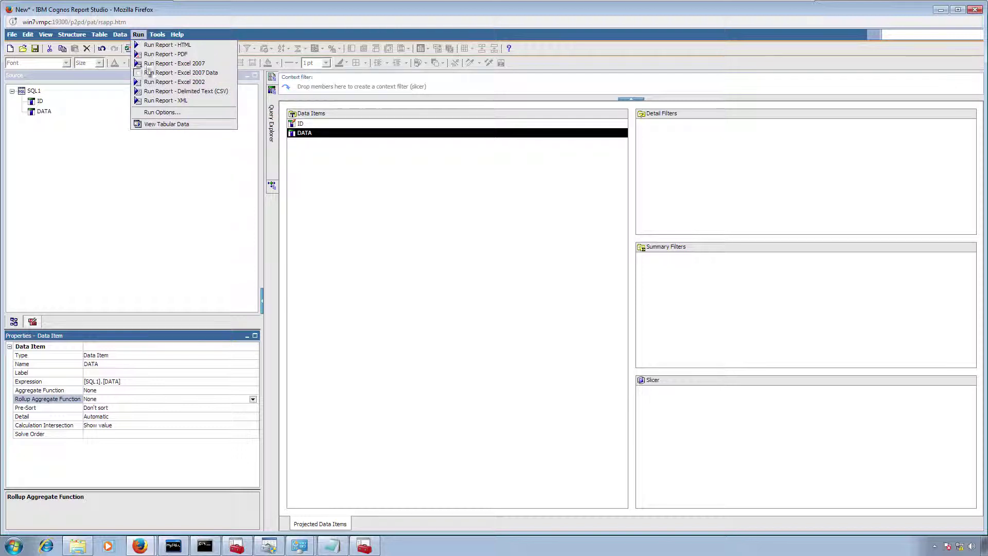
View the report as tabular data (ID 1, DATA 1) and compare it with the MySQL client output.
click(157, 124)
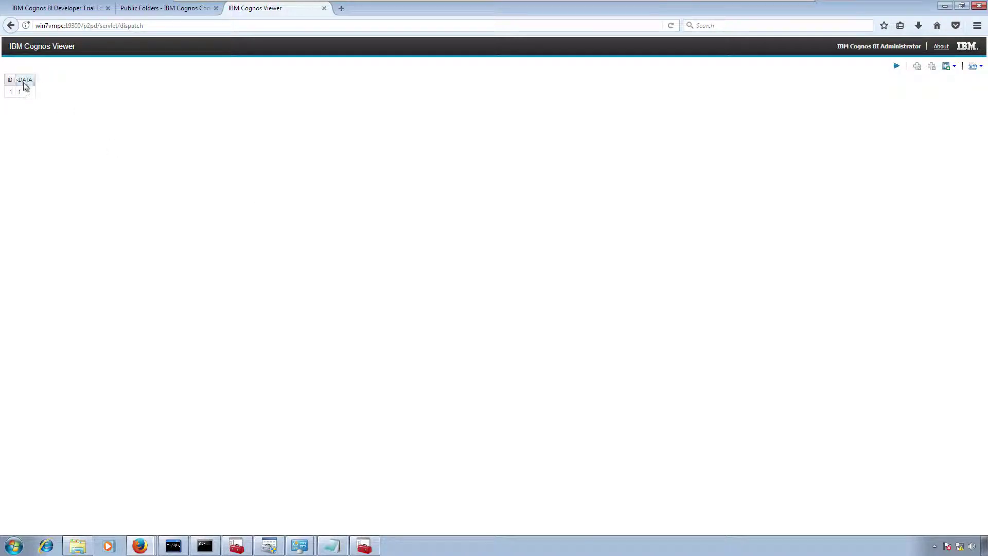
click(173, 546)
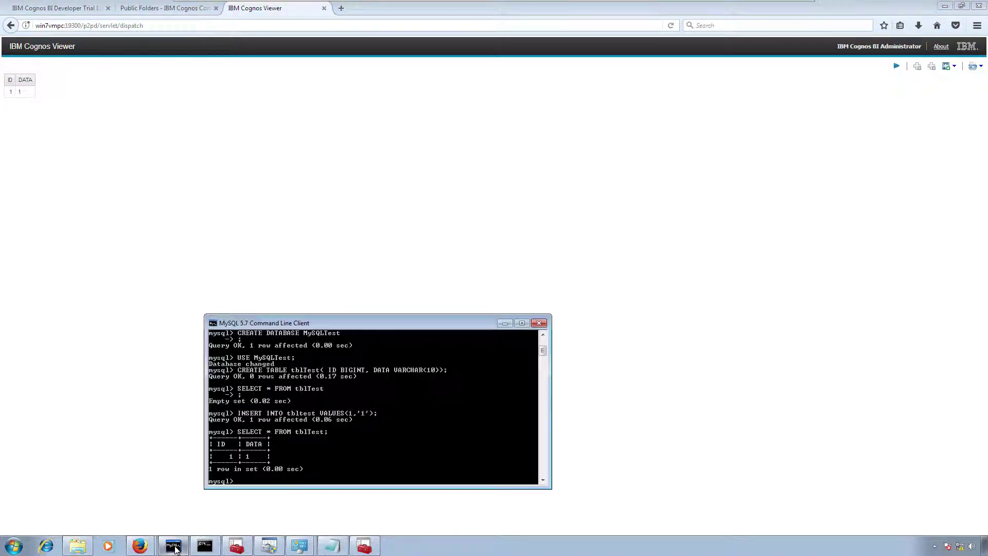